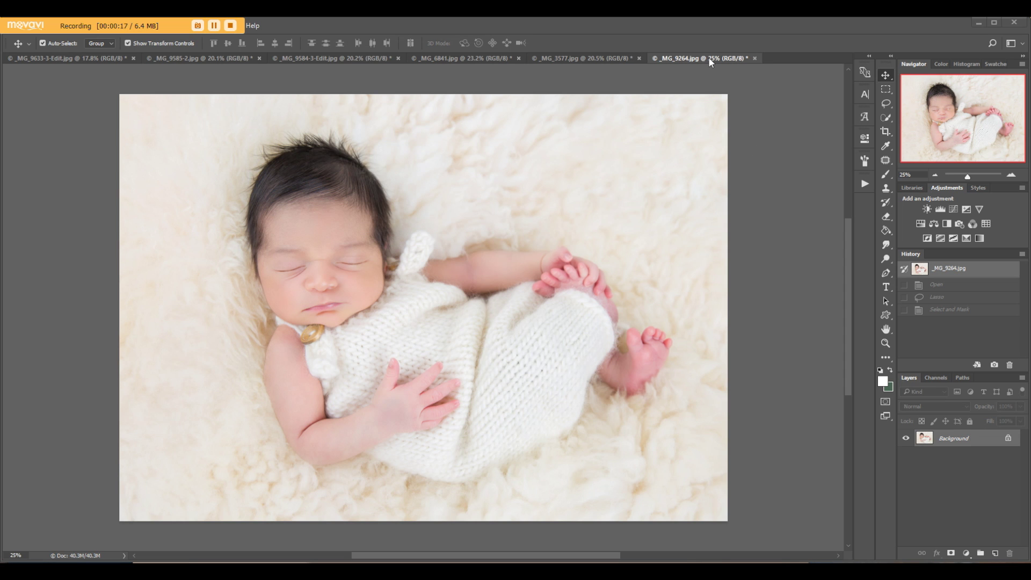
Step: Look through the open newborn photos and the empty flower, cup and LOVE backdrop images
{"action": "left_click", "coordinate": [601, 58]}
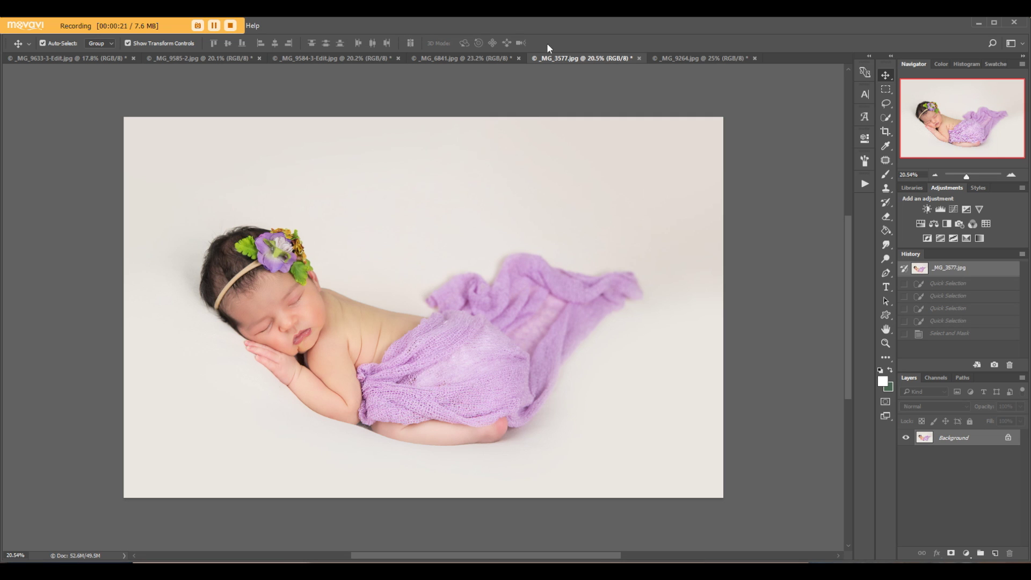
{"action": "left_click", "coordinate": [466, 58]}
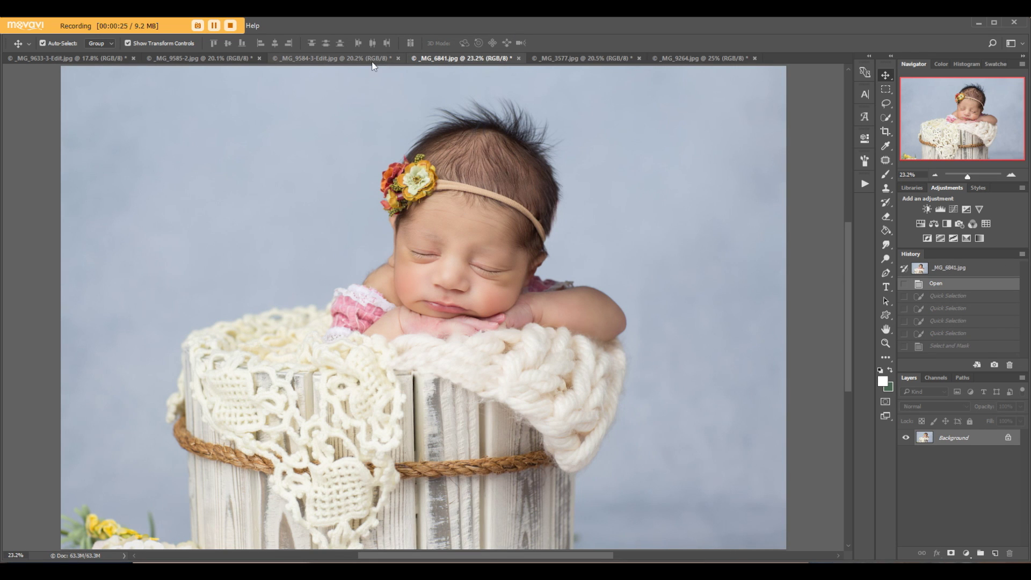
{"action": "left_click", "coordinate": [357, 60]}
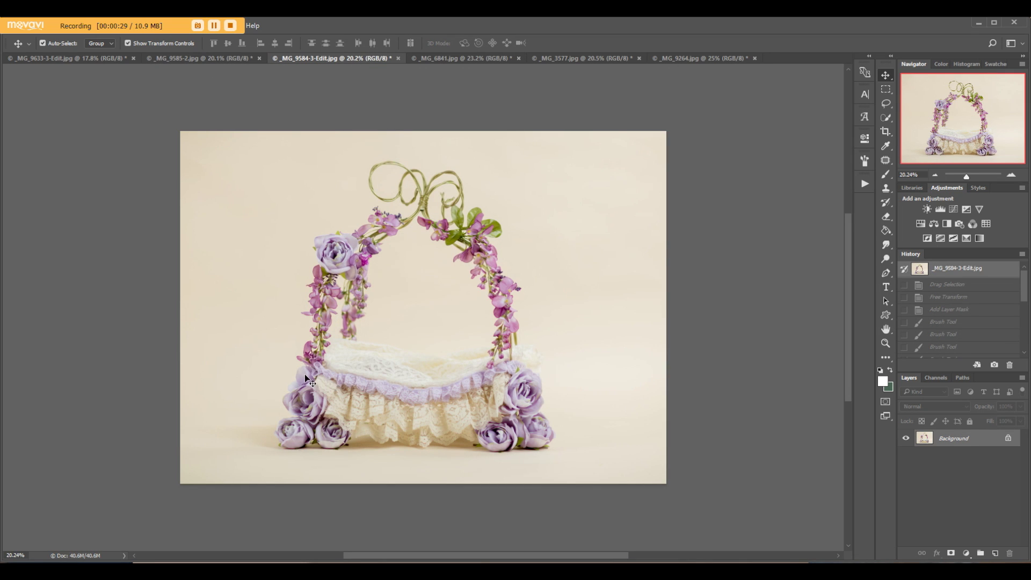
{"action": "left_click", "coordinate": [193, 61]}
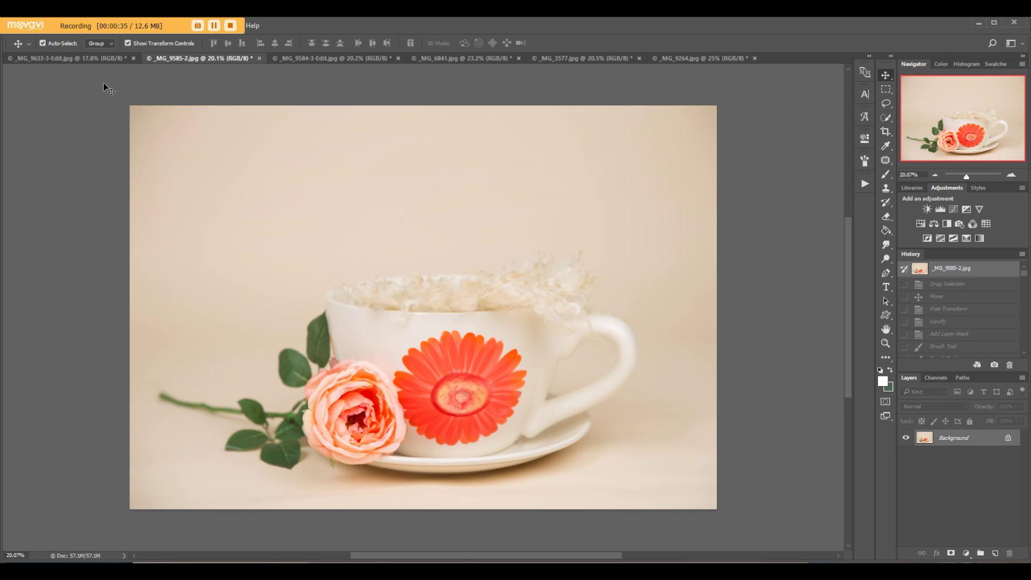
{"action": "left_click", "coordinate": [92, 58]}
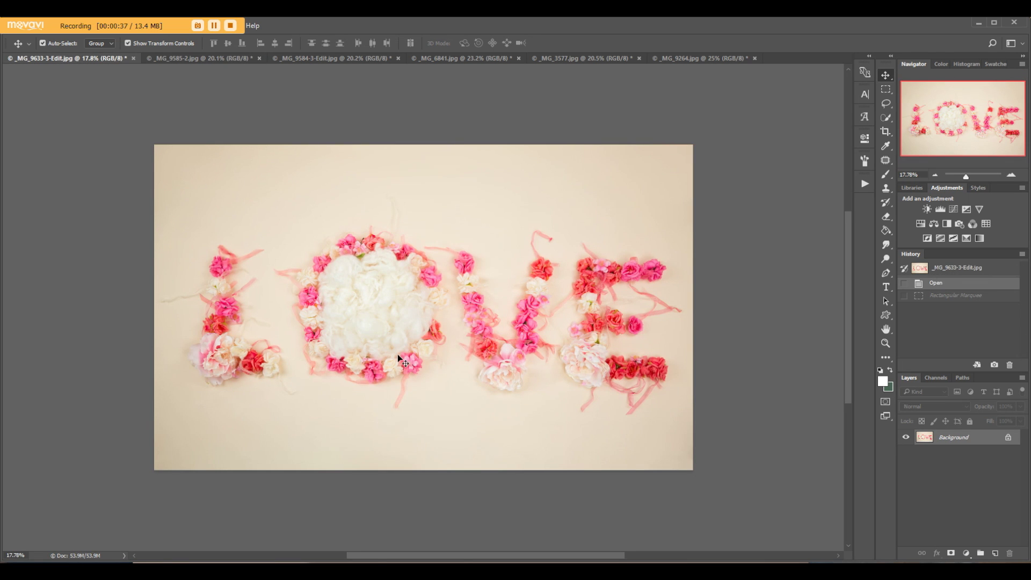
Step: Reorder the open documents so _MG_9633-3-Edit.jpg sits between _MG_6841.jpg and _MG_3577.jpg, and return to _MG_9264.jpg
{"action": "left_click", "coordinate": [707, 59]}
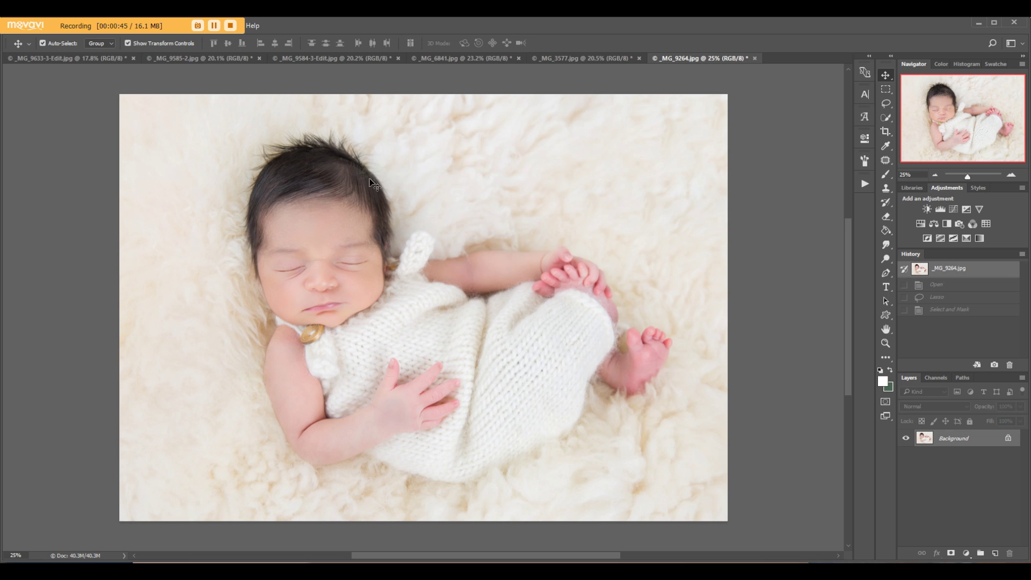
{"action": "left_click_drag", "start_coordinate": [50, 58], "coordinate": [456, 59]}
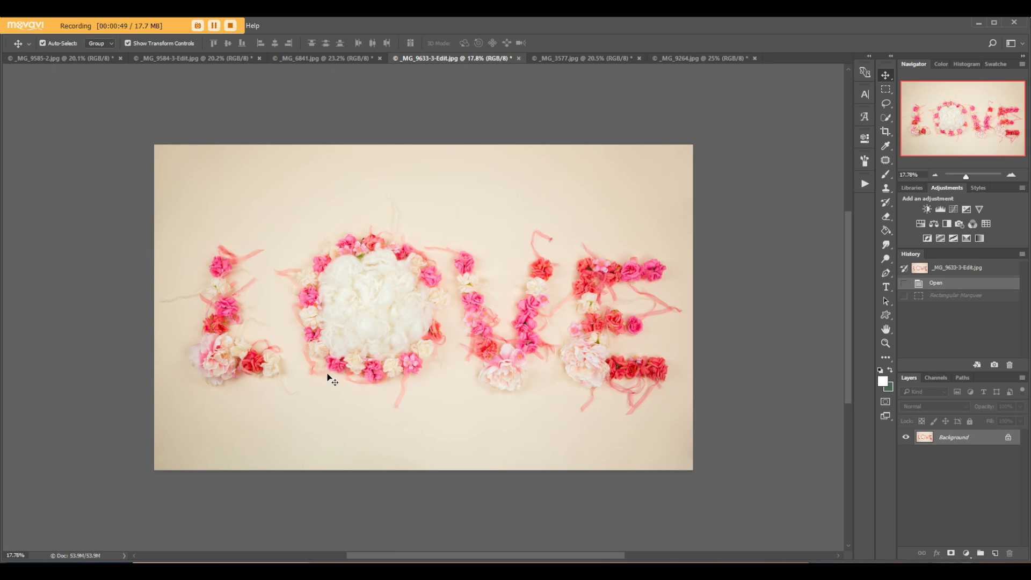
{"action": "left_click", "coordinate": [690, 57]}
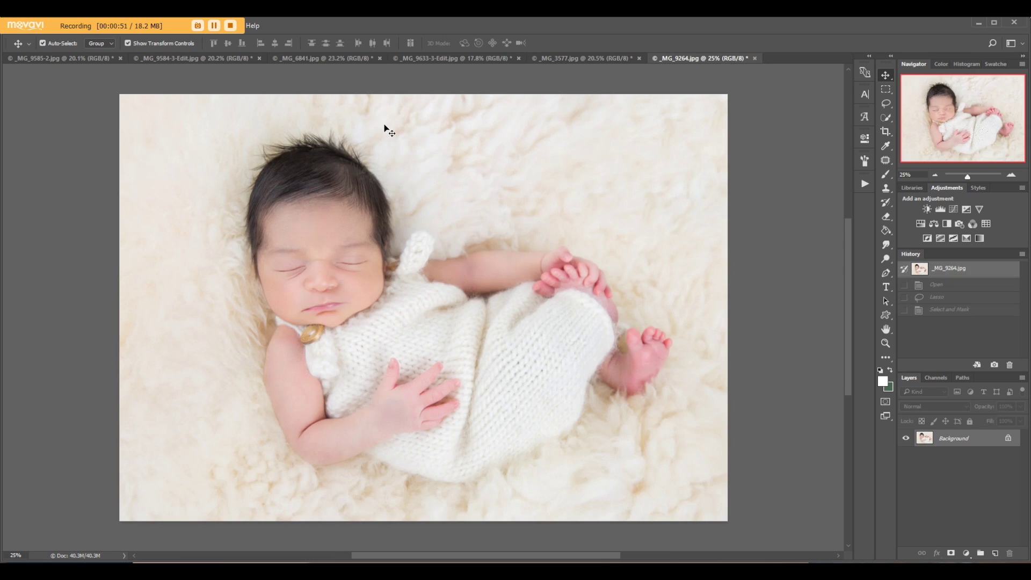
Step: Lasso a loose selection around the baby, including a margin of the surrounding fur
{"action": "left_click", "coordinate": [885, 103]}
{"action": "mouse_move", "coordinate": [345, 117]}
{"action": "left_mouse_down"}
{"action": "mouse_move", "coordinate": [212, 141]}
{"action": "mouse_move", "coordinate": [197, 267]}
{"action": "mouse_move", "coordinate": [236, 410]}
{"action": "mouse_move", "coordinate": [318, 529]}
{"action": "mouse_move", "coordinate": [458, 523]}
{"action": "mouse_move", "coordinate": [618, 455]}
{"action": "mouse_move", "coordinate": [659, 424]}
{"action": "mouse_move", "coordinate": [689, 293]}
{"action": "mouse_move", "coordinate": [366, 113]}
{"action": "left_mouse_up"}
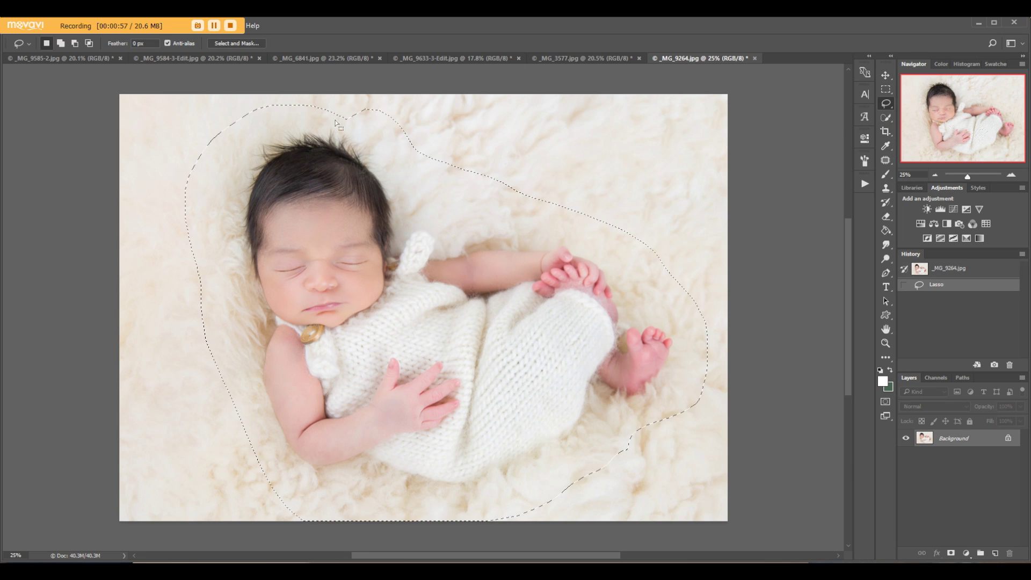
Step: Refine the fur edge of the selection in Select and Mask using a 250 px Refine Edge brush all around the baby
{"action": "left_click", "coordinate": [234, 43]}
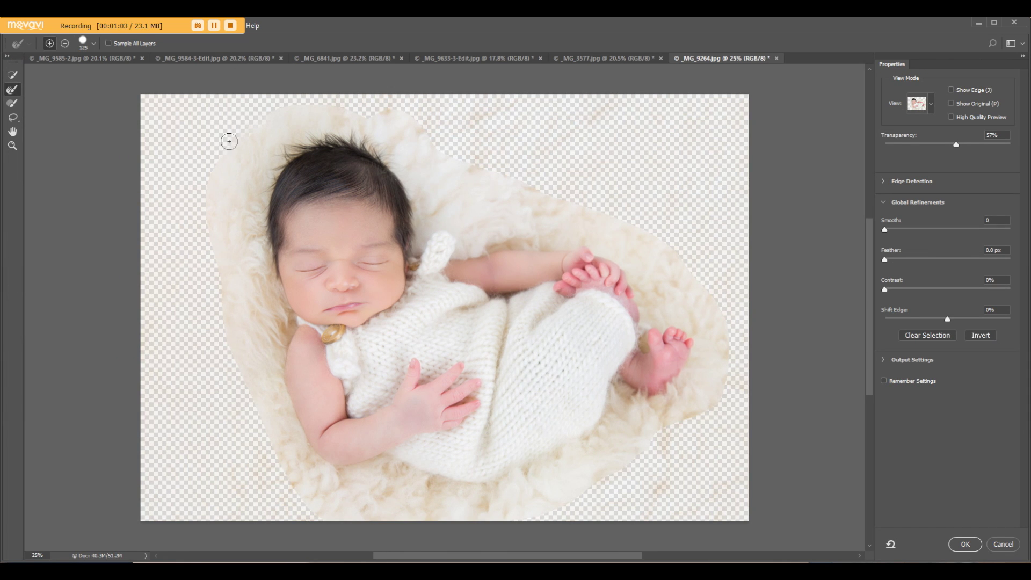
{"action": "key", "text": "bracketright"}
{"action": "key", "text": "bracketright"}
{"action": "key", "text": "bracketright"}
{"action": "key", "text": "bracketright"}
{"action": "key", "text": "bracketright"}
{"action": "mouse_move", "coordinate": [338, 101]}
{"action": "left_mouse_down"}
{"action": "mouse_move", "coordinate": [410, 126]}
{"action": "mouse_move", "coordinate": [479, 185]}
{"action": "mouse_move", "coordinate": [538, 195]}
{"action": "mouse_move", "coordinate": [646, 240]}
{"action": "left_mouse_up"}
{"action": "mouse_move", "coordinate": [465, 206]}
{"action": "left_mouse_down"}
{"action": "mouse_move", "coordinate": [559, 200]}
{"action": "mouse_move", "coordinate": [614, 221]}
{"action": "mouse_move", "coordinate": [678, 268]}
{"action": "mouse_move", "coordinate": [696, 315]}
{"action": "mouse_move", "coordinate": [706, 286]}
{"action": "mouse_move", "coordinate": [733, 334]}
{"action": "mouse_move", "coordinate": [710, 404]}
{"action": "mouse_move", "coordinate": [527, 521]}
{"action": "mouse_move", "coordinate": [429, 526]}
{"action": "mouse_move", "coordinate": [296, 509]}
{"action": "mouse_move", "coordinate": [252, 439]}
{"action": "mouse_move", "coordinate": [298, 493]}
{"action": "mouse_move", "coordinate": [250, 376]}
{"action": "mouse_move", "coordinate": [220, 250]}
{"action": "mouse_move", "coordinate": [207, 253]}
{"action": "mouse_move", "coordinate": [244, 122]}
{"action": "mouse_move", "coordinate": [212, 156]}
{"action": "mouse_move", "coordinate": [302, 89]}
{"action": "mouse_move", "coordinate": [320, 97]}
{"action": "mouse_move", "coordinate": [208, 175]}
{"action": "mouse_move", "coordinate": [224, 368]}
{"action": "left_mouse_up"}
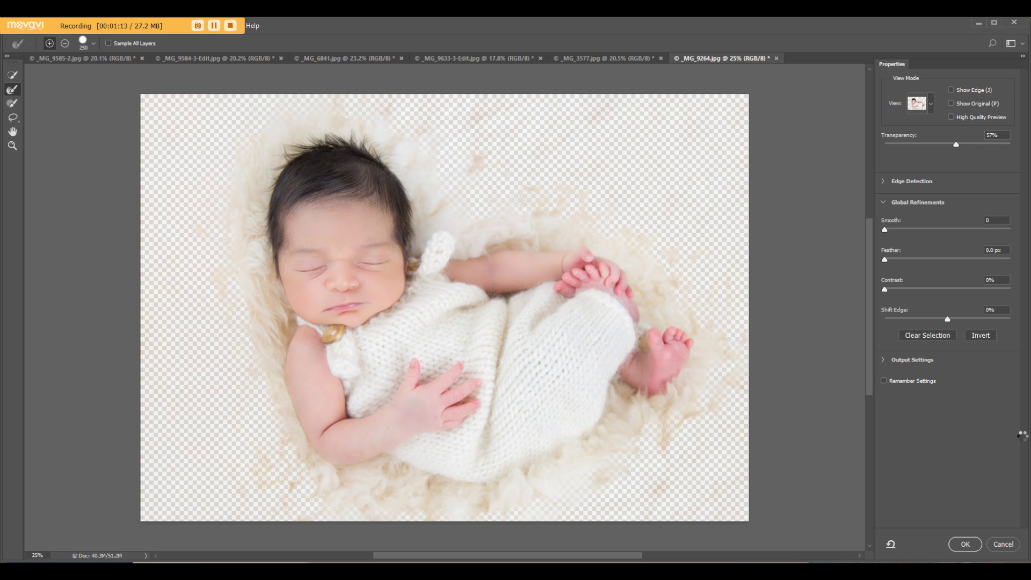
{"action": "left_click", "coordinate": [965, 544]}
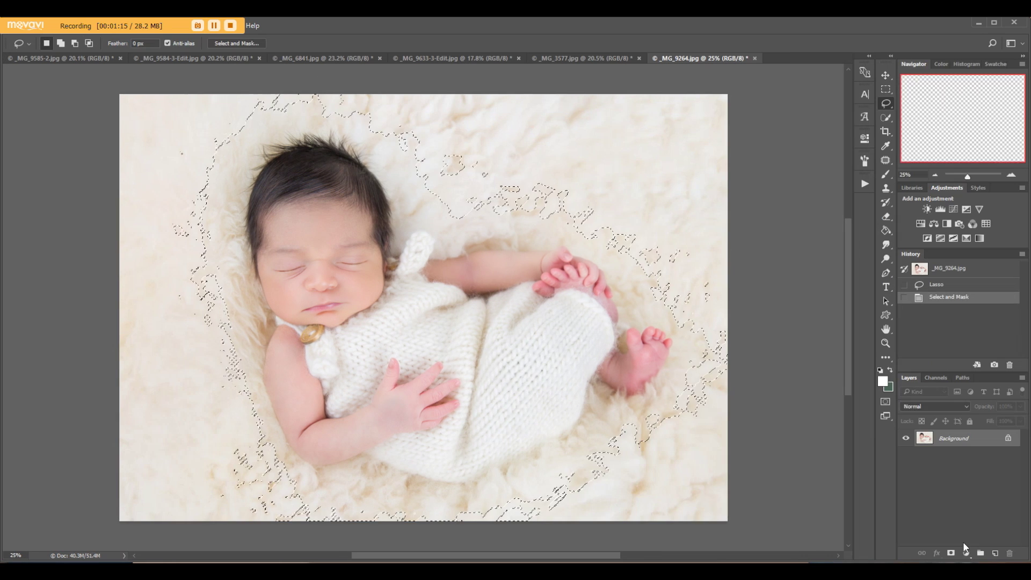
Step: Move the selected baby into the LOVE backdrop document _MG_9633-3-Edit.jpg and place it over the lettering
{"action": "left_click", "coordinate": [886, 75]}
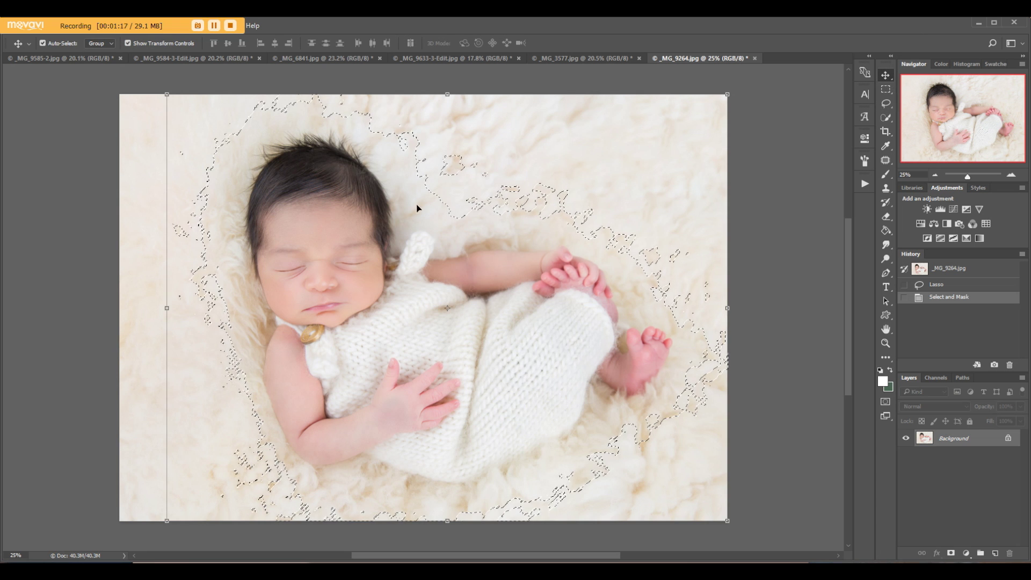
{"action": "left_click_drag", "start_coordinate": [337, 179], "coordinate": [502, 69]}
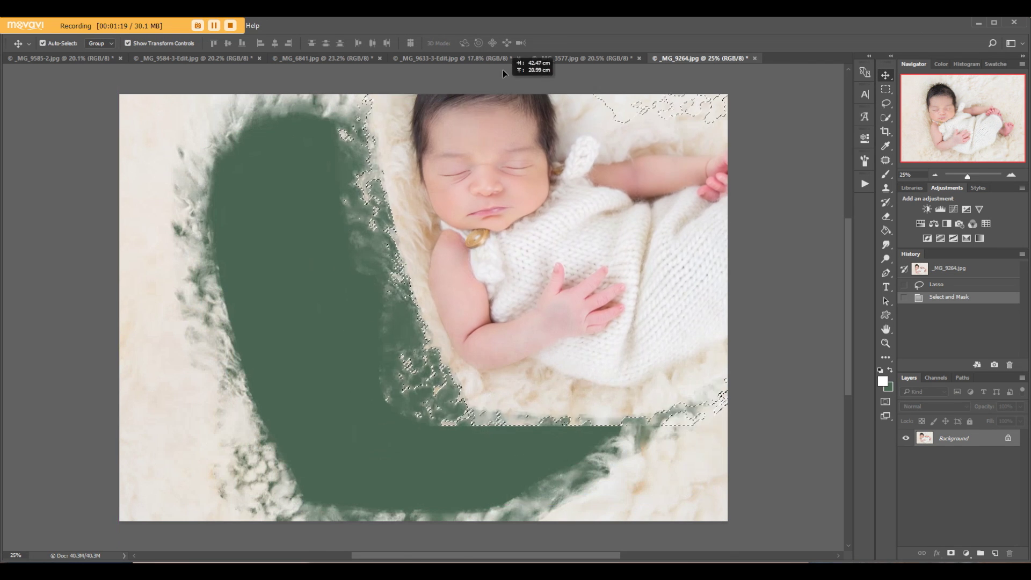
{"action": "left_click", "coordinate": [434, 58]}
{"action": "left_click_drag", "start_coordinate": [435, 58], "coordinate": [346, 253]}
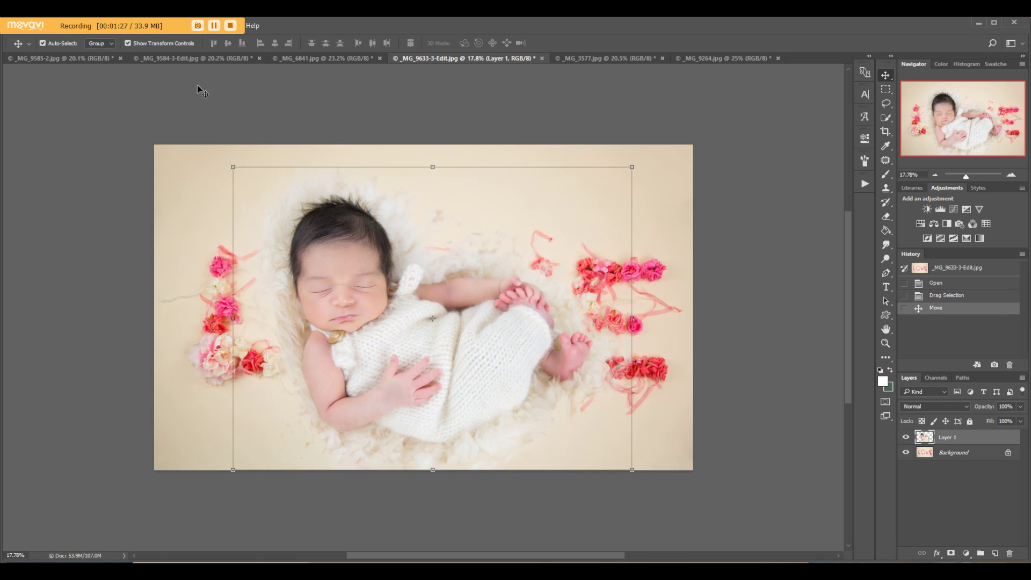
Step: Scale the baby layer down proportionally to about 35% and position it inside the flower letter O
{"action": "left_click", "coordinate": [128, 43]}
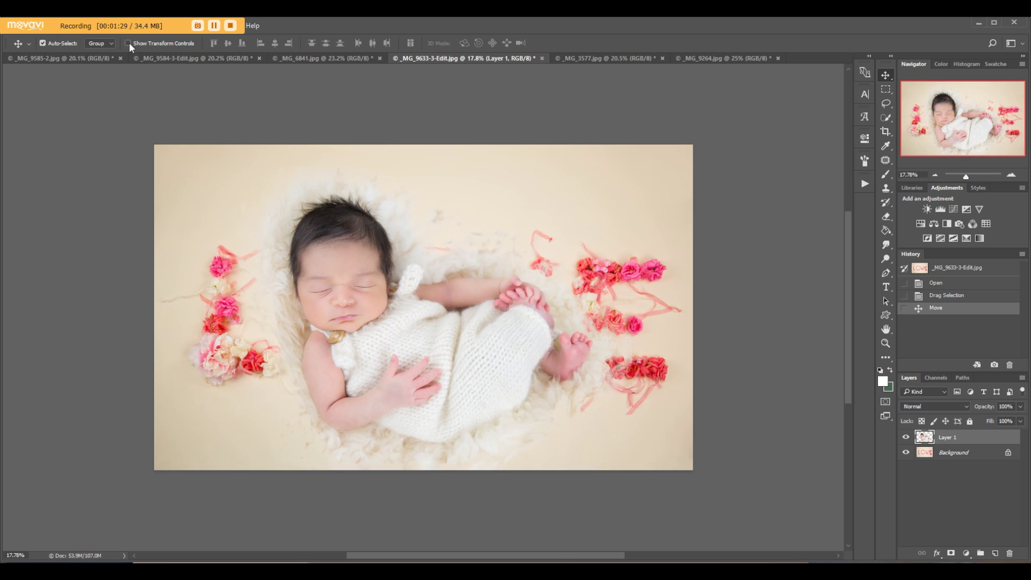
{"action": "left_click", "coordinate": [129, 43]}
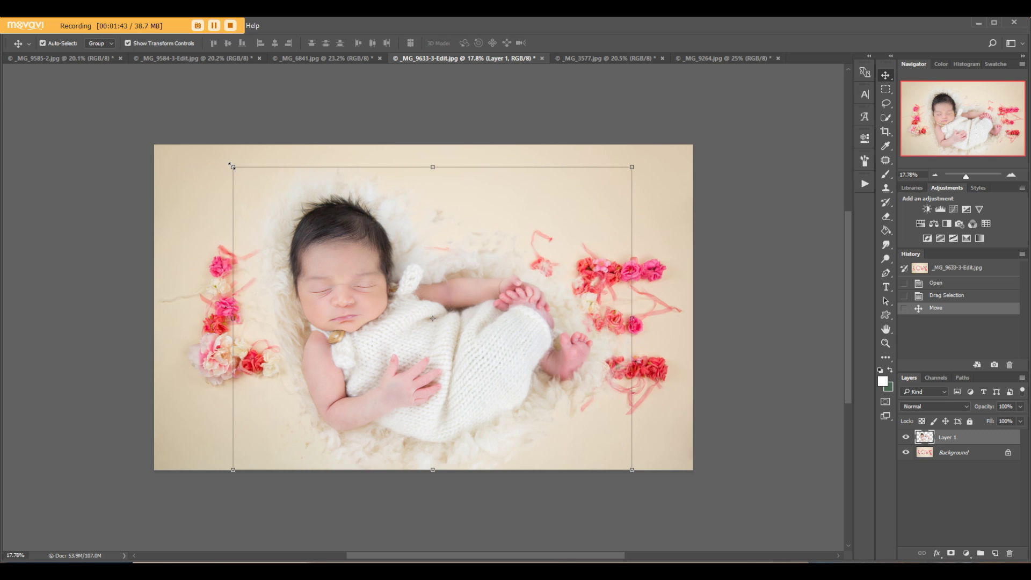
{"action": "left_click_drag", "start_coordinate": [229, 164], "coordinate": [423, 312]}
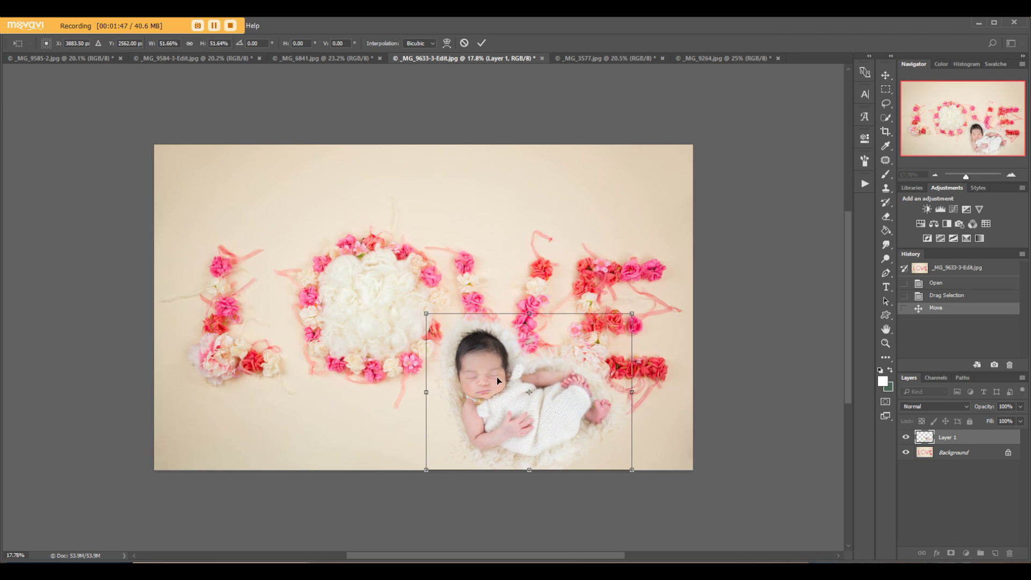
{"action": "left_click_drag", "start_coordinate": [497, 376], "coordinate": [349, 282]}
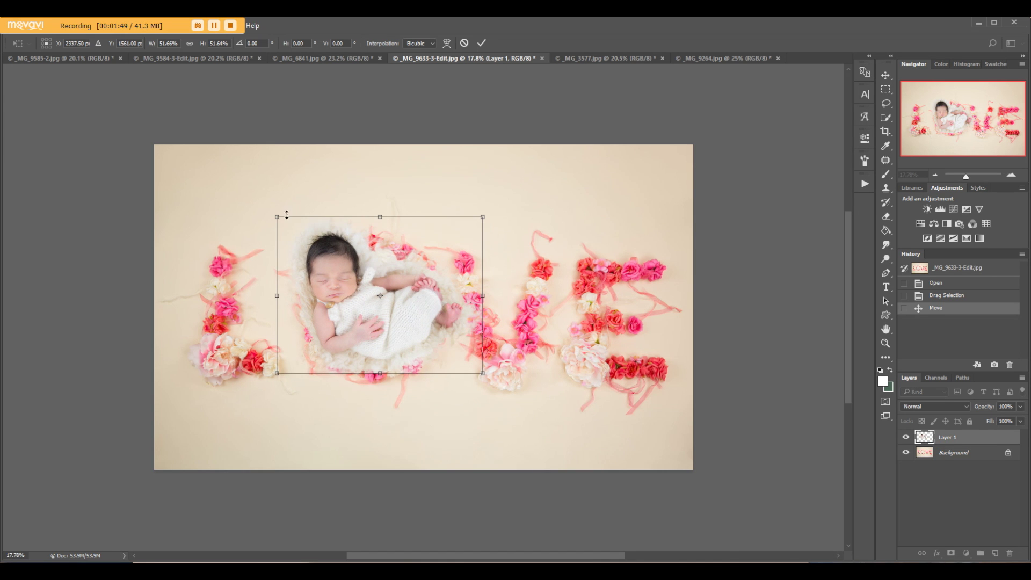
{"action": "left_click_drag", "start_coordinate": [287, 215], "coordinate": [355, 291]}
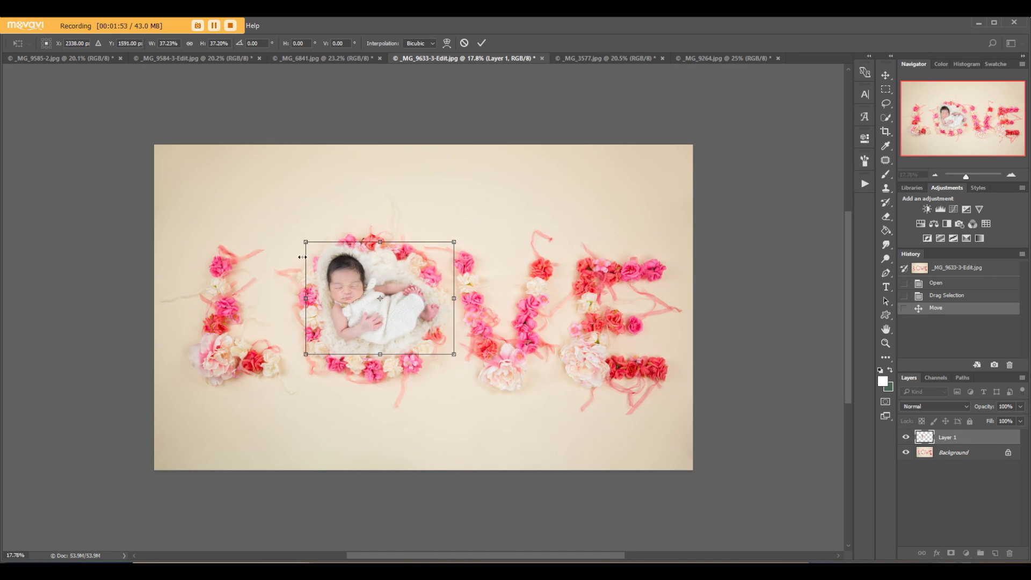
{"action": "left_click_drag", "start_coordinate": [305, 241], "coordinate": [316, 249]}
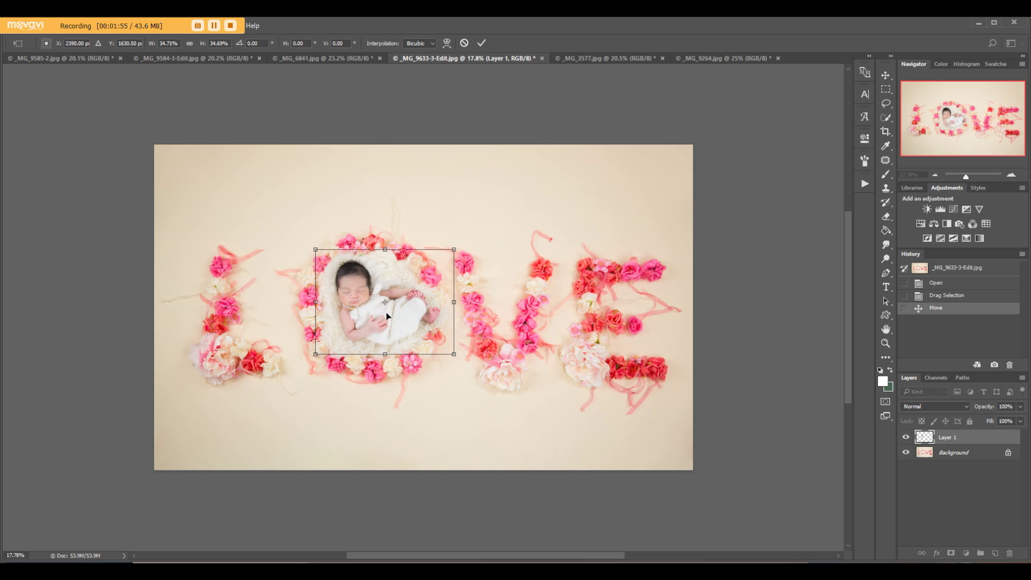
Step: Rotate the baby about 4° clockwise, reduce it to about 33%, center it in the O, and apply the transform
{"action": "scroll", "coordinate": [353, 317], "scroll_direction": "up", "scroll_amount": 2}
{"action": "left_click_drag", "start_coordinate": [408, 320], "coordinate": [398, 323]}
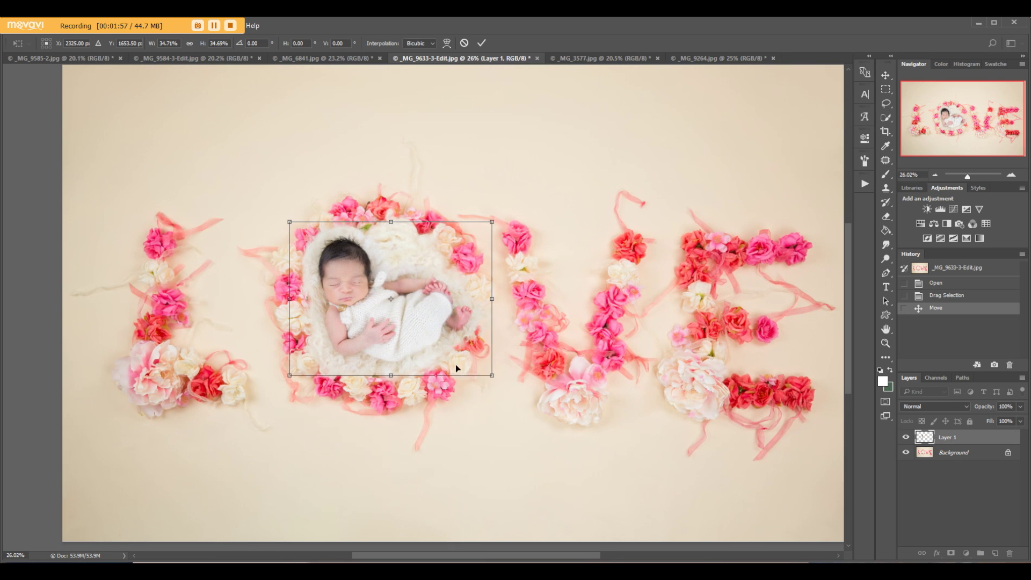
{"action": "left_click_drag", "start_coordinate": [499, 385], "coordinate": [492, 392]}
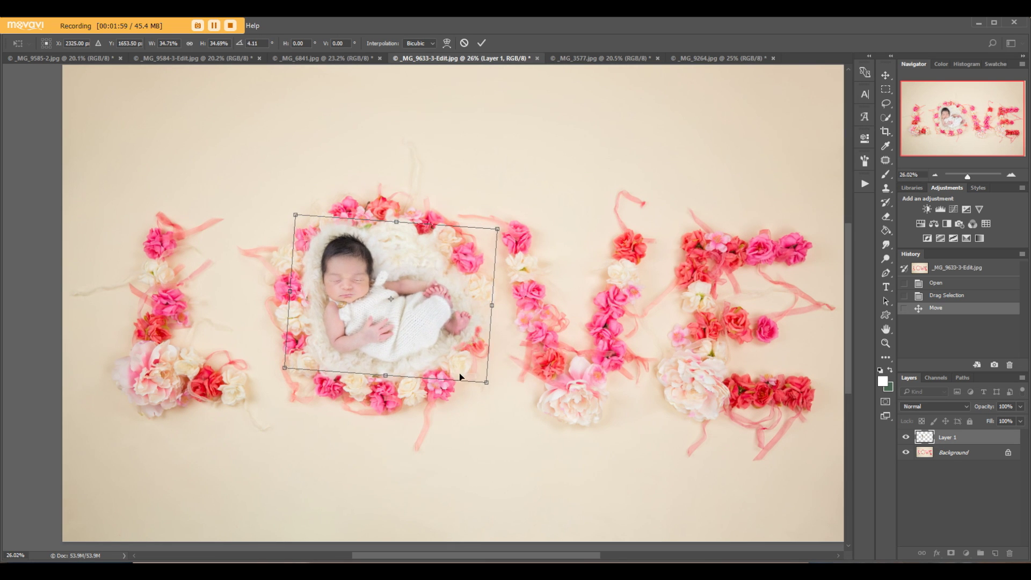
{"action": "left_click_drag", "start_coordinate": [420, 349], "coordinate": [415, 354]}
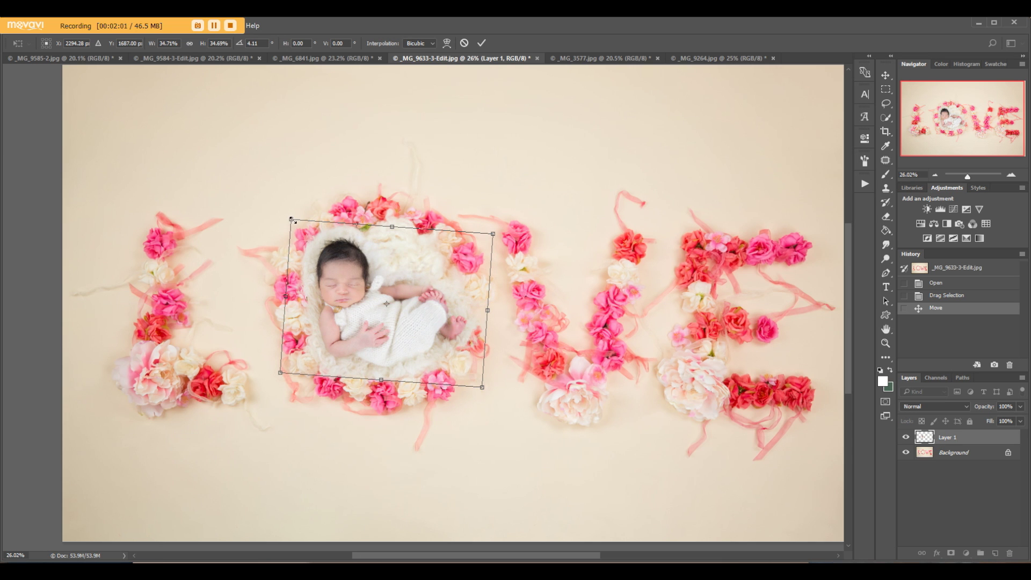
{"action": "left_click_drag", "start_coordinate": [292, 219], "coordinate": [299, 226]}
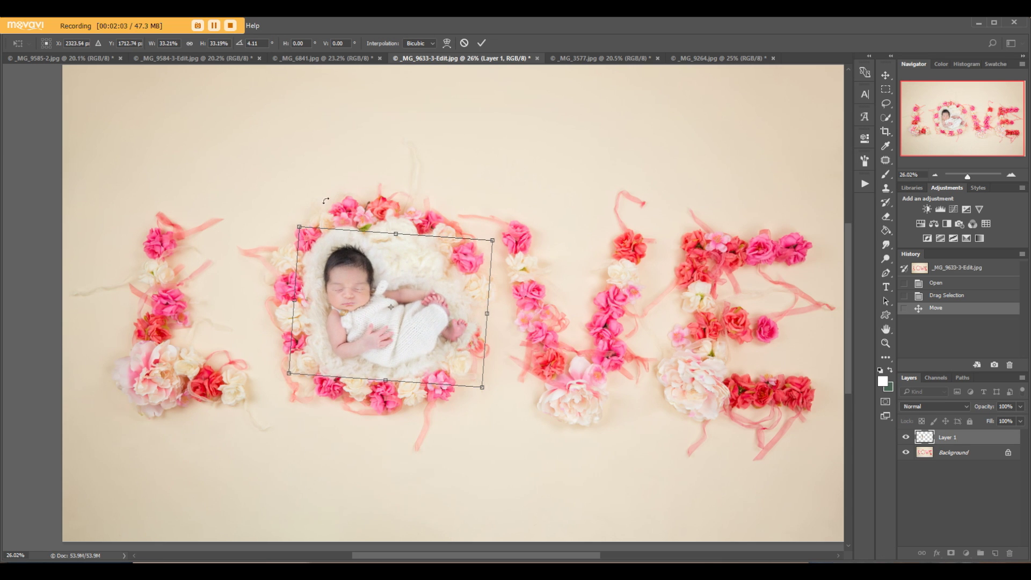
{"action": "left_click", "coordinate": [481, 43]}
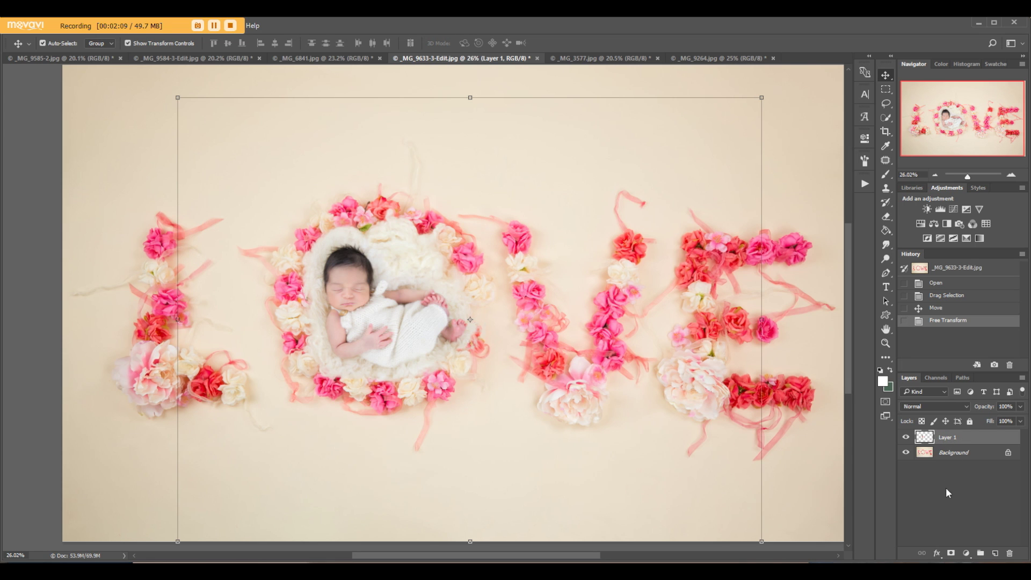
Step: Add a layer mask to the baby layer and paint with a black brush to blend the fur beside the baby's head
{"action": "left_click", "coordinate": [951, 553]}
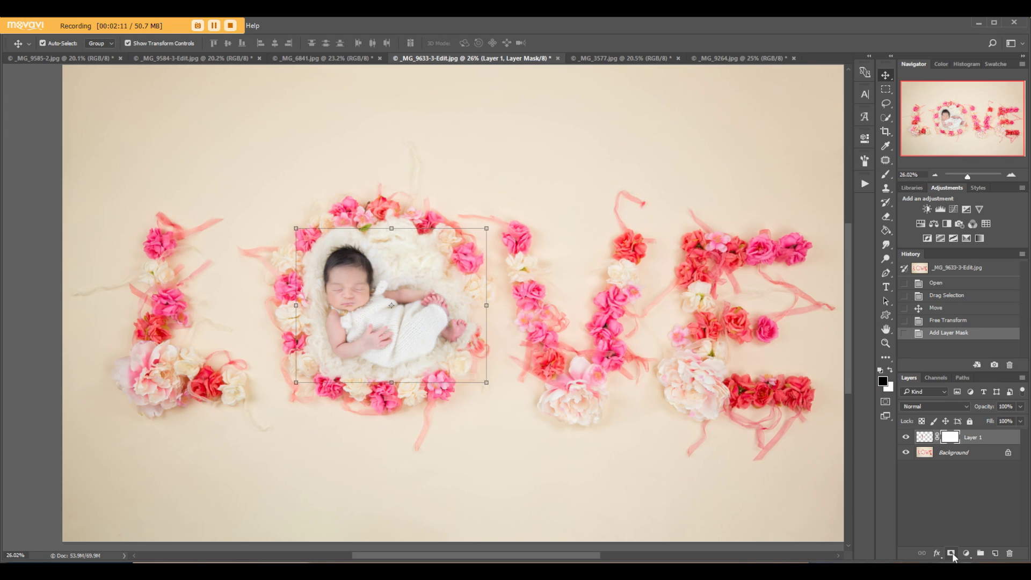
{"action": "left_click", "coordinate": [886, 175]}
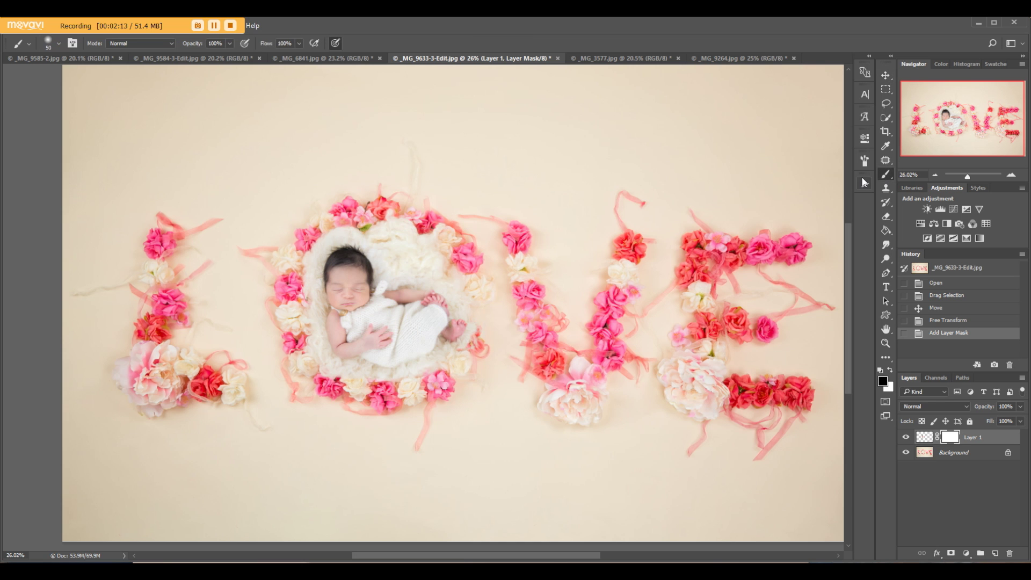
{"action": "scroll", "coordinate": [327, 233], "scroll_direction": "up", "scroll_amount": 5}
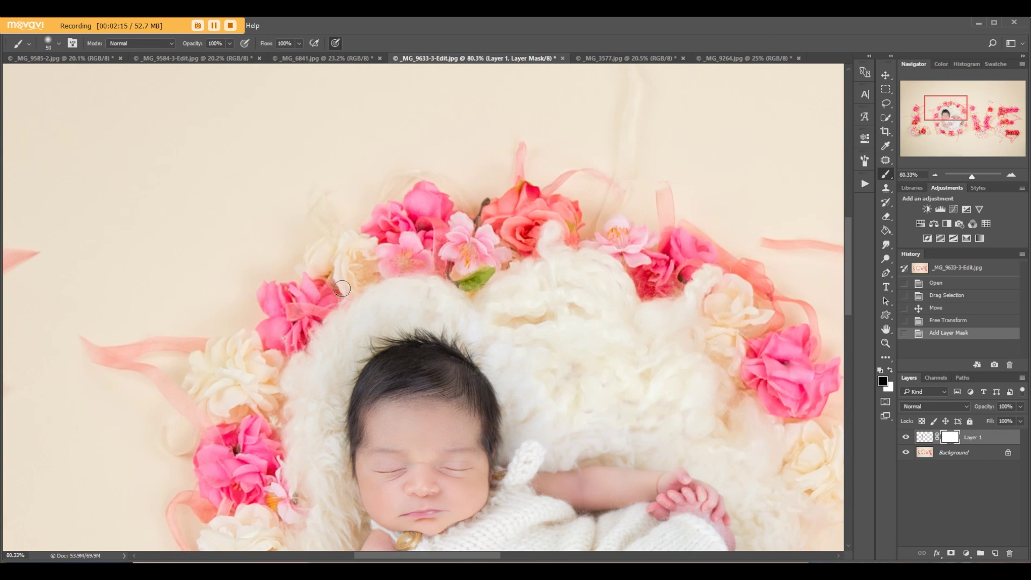
{"action": "key", "text": "bracketright"}
{"action": "key", "text": "bracketright"}
{"action": "key", "text": "bracketright"}
{"action": "mouse_move", "coordinate": [495, 331]}
{"action": "left_mouse_down"}
{"action": "mouse_move", "coordinate": [541, 392]}
{"action": "mouse_move", "coordinate": [542, 414]}
{"action": "mouse_move", "coordinate": [601, 430]}
{"action": "left_mouse_up"}
Step: Paint black on the mask with a 100 px brush to blend the fur along the O's left-hand flowers
{"action": "scroll", "coordinate": [263, 263], "scroll_direction": "down", "scroll_amount": 3}
{"action": "key", "text": "bracketright"}
{"action": "key", "text": "bracketright"}
{"action": "scroll", "coordinate": [266, 376], "scroll_direction": "up", "scroll_amount": 3}
{"action": "left_click_drag", "start_coordinate": [267, 360], "coordinate": [285, 474]}
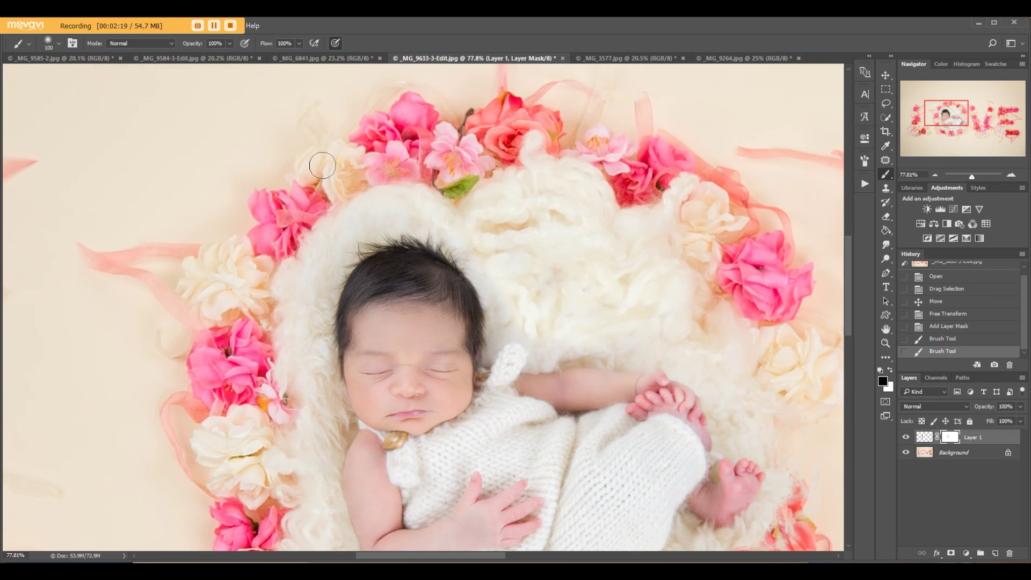
Step: Mask the fur overlapping the O's bottom and lower-right flowers, using black brushes of 125 and 150 px
{"action": "scroll", "coordinate": [321, 166], "scroll_direction": "down", "scroll_amount": 3}
{"action": "scroll", "coordinate": [282, 333], "scroll_direction": "up", "scroll_amount": 3}
{"action": "mouse_move", "coordinate": [364, 426]}
{"action": "left_mouse_down"}
{"action": "mouse_move", "coordinate": [612, 428]}
{"action": "mouse_move", "coordinate": [556, 445]}
{"action": "left_mouse_up"}
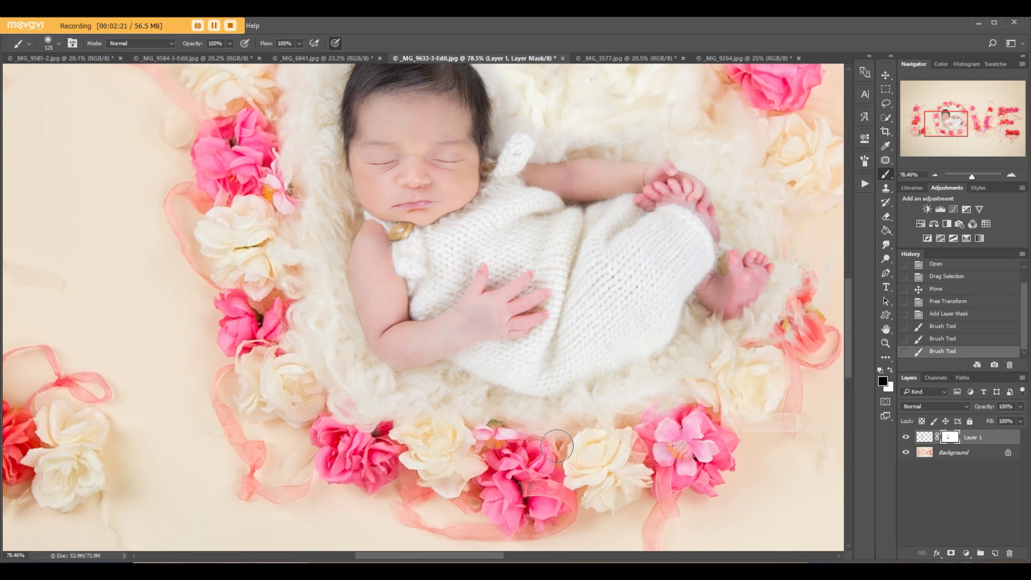
{"action": "key", "text": "bracketright"}
{"action": "key", "text": "bracketright"}
{"action": "mouse_move", "coordinate": [647, 411]}
{"action": "left_mouse_down"}
{"action": "mouse_move", "coordinate": [590, 436]}
{"action": "mouse_move", "coordinate": [724, 404]}
{"action": "mouse_move", "coordinate": [711, 382]}
{"action": "mouse_move", "coordinate": [772, 370]}
{"action": "mouse_move", "coordinate": [820, 317]}
{"action": "mouse_move", "coordinate": [771, 381]}
{"action": "left_mouse_up"}
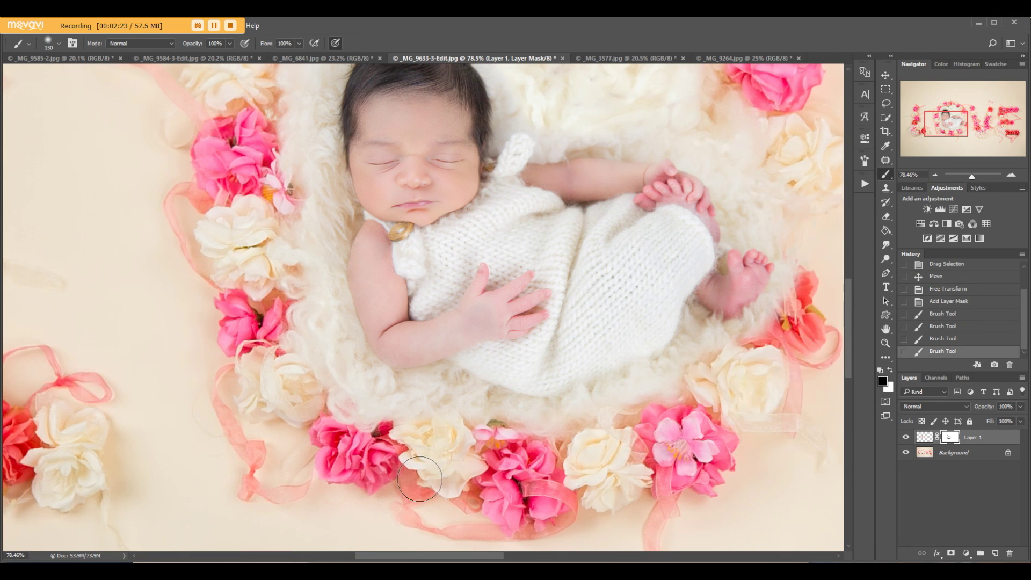
Step: Mask the remaining fur along the right side of the O near the baby's feet, finishing with a 90 px brush
{"action": "scroll", "coordinate": [422, 479], "scroll_direction": "down", "scroll_amount": 3}
{"action": "scroll", "coordinate": [577, 357], "scroll_direction": "up", "scroll_amount": 3}
{"action": "mouse_move", "coordinate": [432, 317]}
{"action": "left_mouse_down"}
{"action": "mouse_move", "coordinate": [392, 320]}
{"action": "mouse_move", "coordinate": [430, 331]}
{"action": "mouse_move", "coordinate": [409, 330]}
{"action": "mouse_move", "coordinate": [463, 322]}
{"action": "left_mouse_up"}
{"action": "key", "text": "bracketleft"}
{"action": "key", "text": "bracketleft"}
{"action": "key", "text": "bracketleft"}
{"action": "left_click_drag", "start_coordinate": [518, 352], "coordinate": [595, 451]}
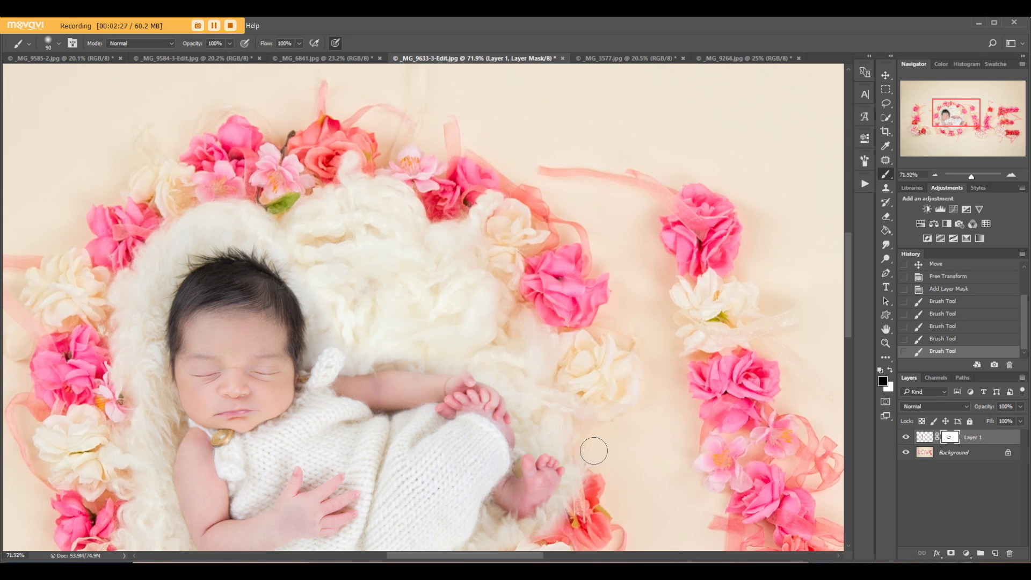
Step: Toggle the baby layer's visibility to compare the backdrop with and without it, and inspect the blended edges up close
{"action": "scroll", "coordinate": [698, 430], "scroll_direction": "down", "scroll_amount": 4}
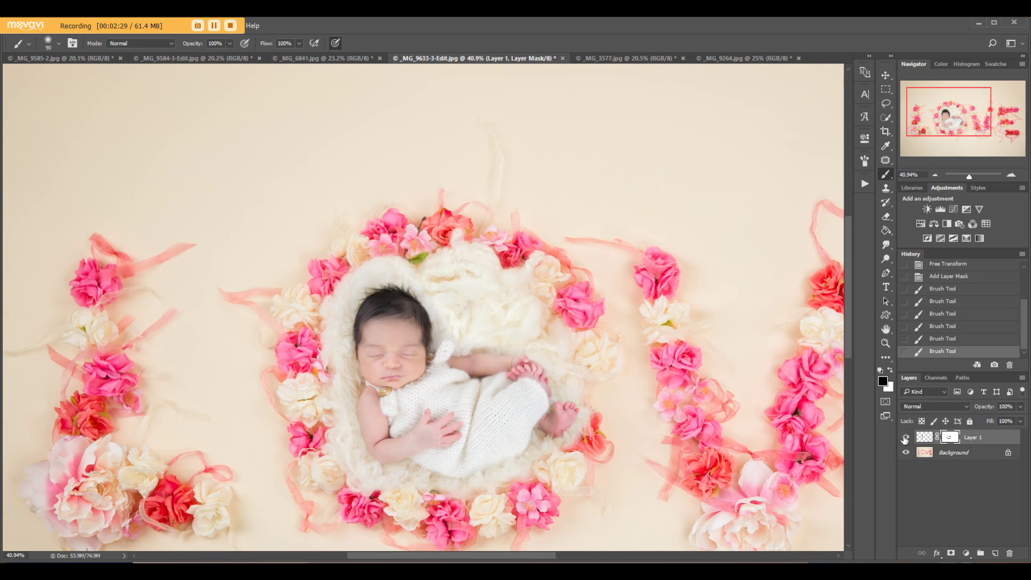
{"action": "left_click", "coordinate": [906, 437]}
{"action": "left_click", "coordinate": [905, 438]}
{"action": "left_click", "coordinate": [905, 438]}
{"action": "left_click", "coordinate": [906, 438]}
{"action": "scroll", "coordinate": [296, 301], "scroll_direction": "down", "scroll_amount": 3}
{"action": "scroll", "coordinate": [297, 301], "scroll_direction": "up", "scroll_amount": 5}
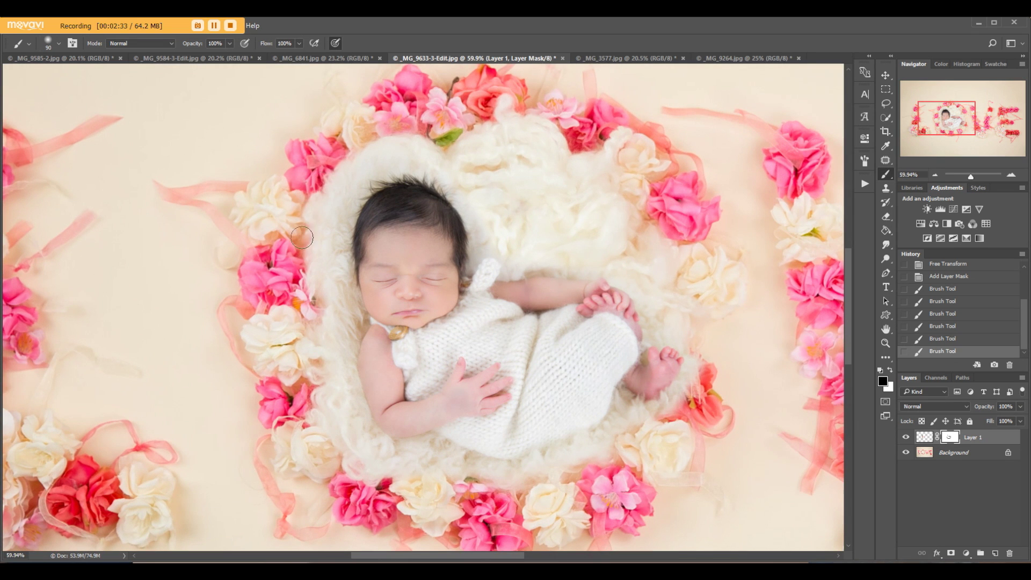
Step: Soften the fur along the O's left, bottom and right flowers by painting the mask with a 125 px brush at 20% opacity
{"action": "left_click_drag", "start_coordinate": [302, 238], "coordinate": [313, 260]}
{"action": "mouse_move", "coordinate": [204, 46]}
{"action": "left_mouse_down"}
{"action": "mouse_move", "coordinate": [163, 47]}
{"action": "mouse_move", "coordinate": [189, 46]}
{"action": "left_mouse_up"}
{"action": "key", "text": "bracketright"}
{"action": "key", "text": "bracketright"}
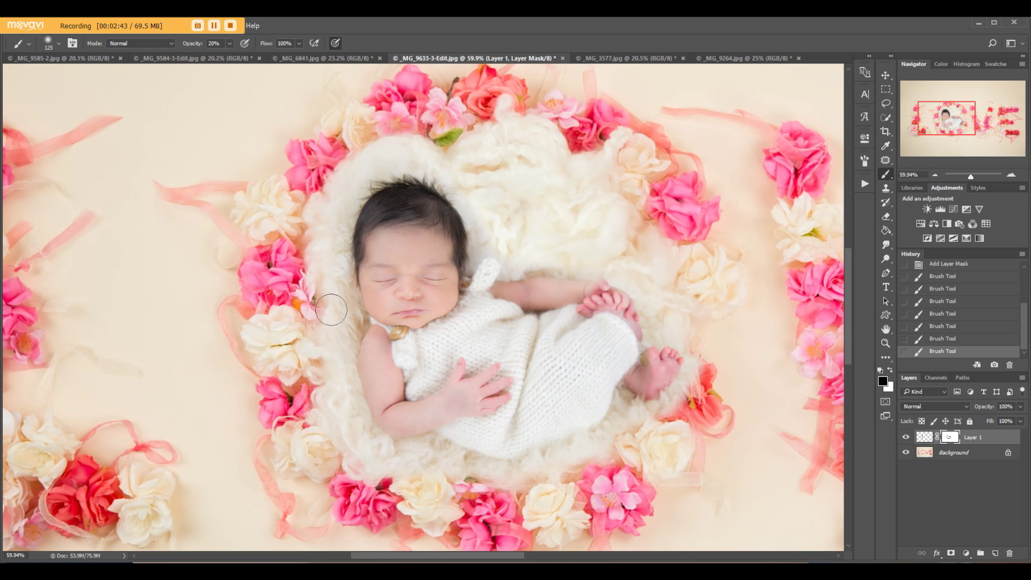
{"action": "mouse_move", "coordinate": [325, 260]}
{"action": "left_mouse_down"}
{"action": "mouse_move", "coordinate": [325, 395]}
{"action": "mouse_move", "coordinate": [361, 486]}
{"action": "left_mouse_up"}
{"action": "mouse_move", "coordinate": [341, 409]}
{"action": "left_mouse_down"}
{"action": "mouse_move", "coordinate": [346, 445]}
{"action": "mouse_move", "coordinate": [468, 472]}
{"action": "left_mouse_up"}
{"action": "left_click_drag", "start_coordinate": [594, 456], "coordinate": [626, 429]}
{"action": "left_click_drag", "start_coordinate": [689, 302], "coordinate": [667, 320]}
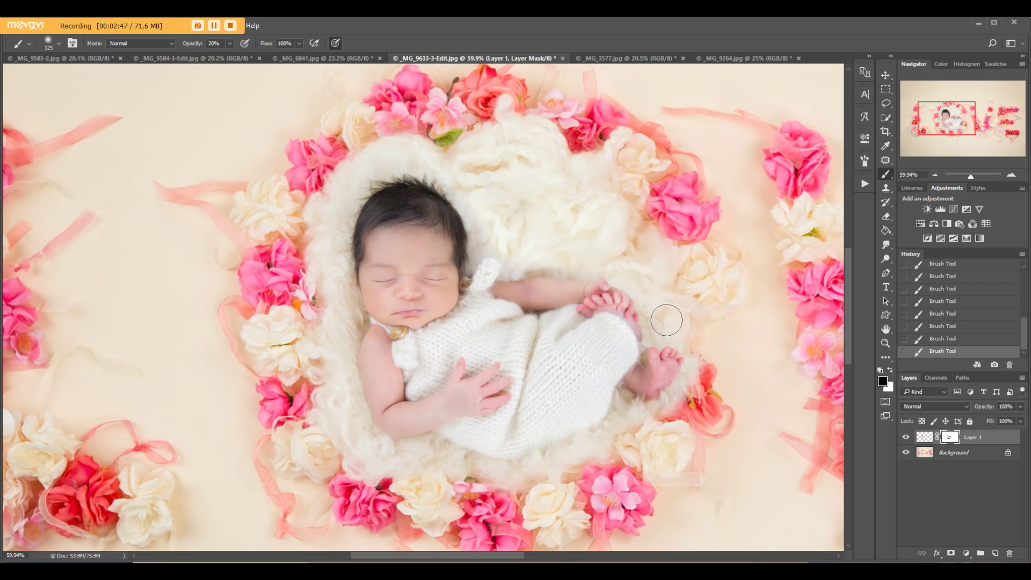
Step: Blend the fur between the baby's head and arm on the mask with 125 and 100 px brushes at 20% opacity
{"action": "mouse_move", "coordinate": [510, 251]}
{"action": "left_mouse_down"}
{"action": "mouse_move", "coordinate": [489, 239]}
{"action": "mouse_move", "coordinate": [490, 204]}
{"action": "mouse_move", "coordinate": [509, 217]}
{"action": "mouse_move", "coordinate": [484, 221]}
{"action": "left_mouse_up"}
{"action": "key", "text": "bracketleft"}
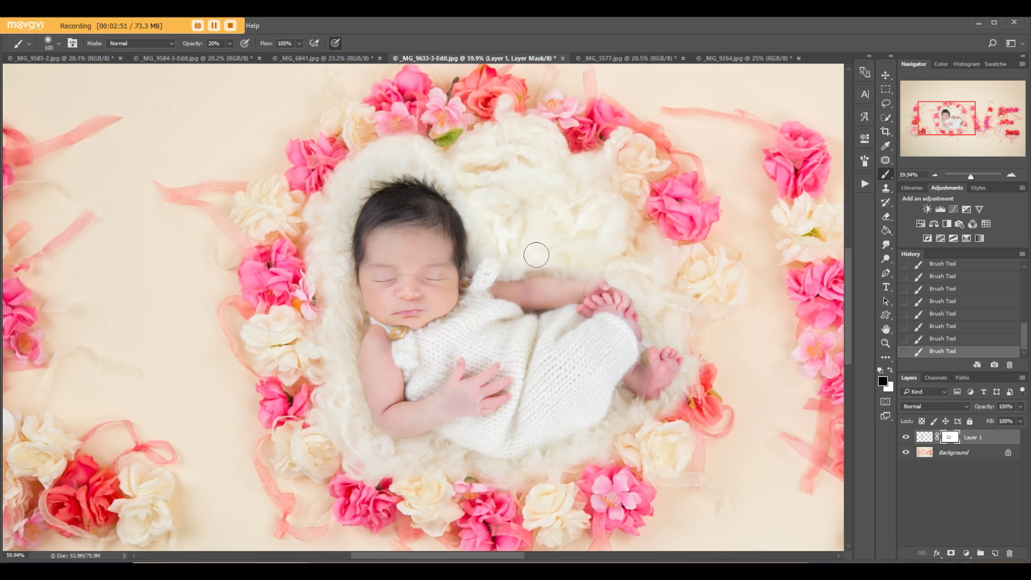
{"action": "left_click_drag", "start_coordinate": [566, 252], "coordinate": [577, 260]}
{"action": "left_click", "coordinate": [479, 211]}
Step: Compare the composite with the source photo _MG_9264.jpg and toggle the last brush stroke off and on
{"action": "left_click", "coordinate": [743, 58]}
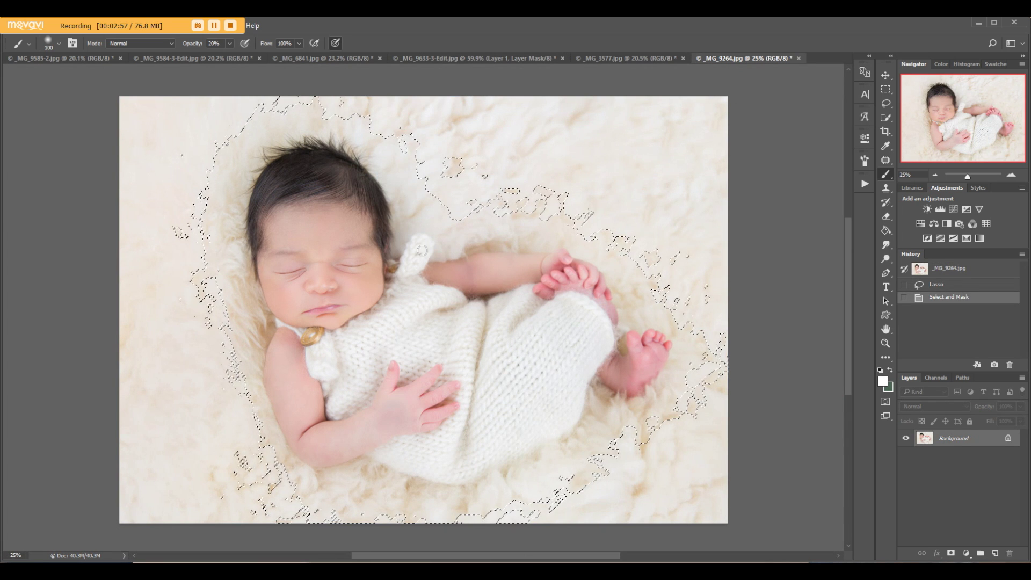
{"action": "left_click", "coordinate": [504, 57]}
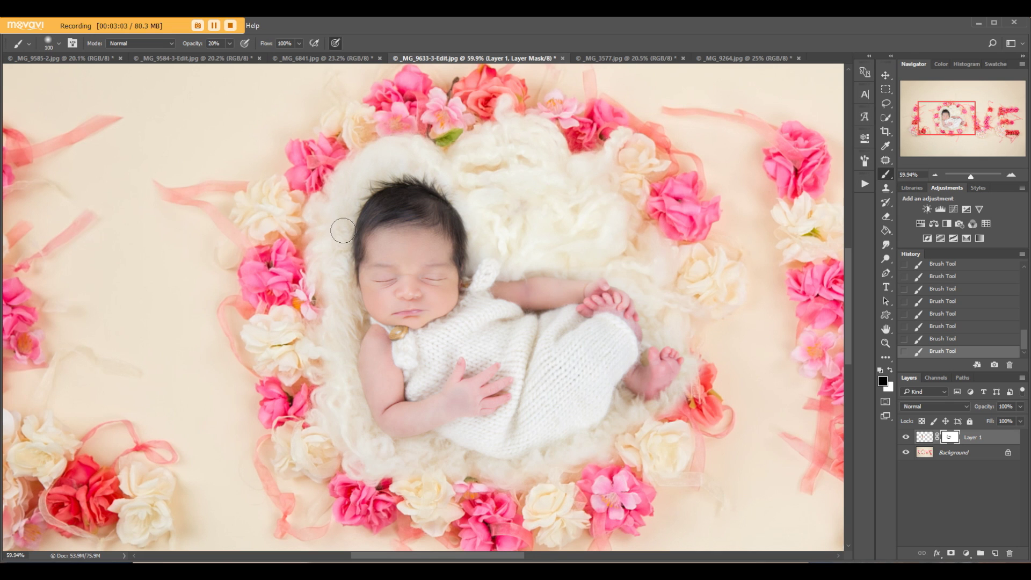
{"action": "key", "text": "ctrl+z"}
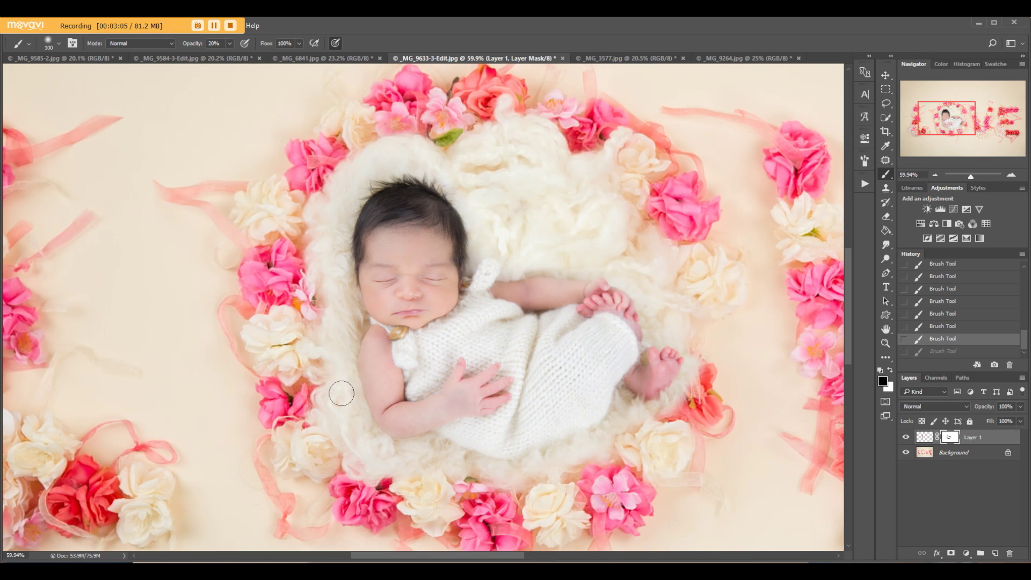
{"action": "key", "text": "ctrl+z"}
Step: Add a Color Balance adjustment layer above the baby layer and set the midtones' Yellow–Blue value to -5
{"action": "scroll", "coordinate": [586, 242], "scroll_direction": "down", "scroll_amount": 5}
{"action": "scroll", "coordinate": [300, 360], "scroll_direction": "down", "scroll_amount": 5}
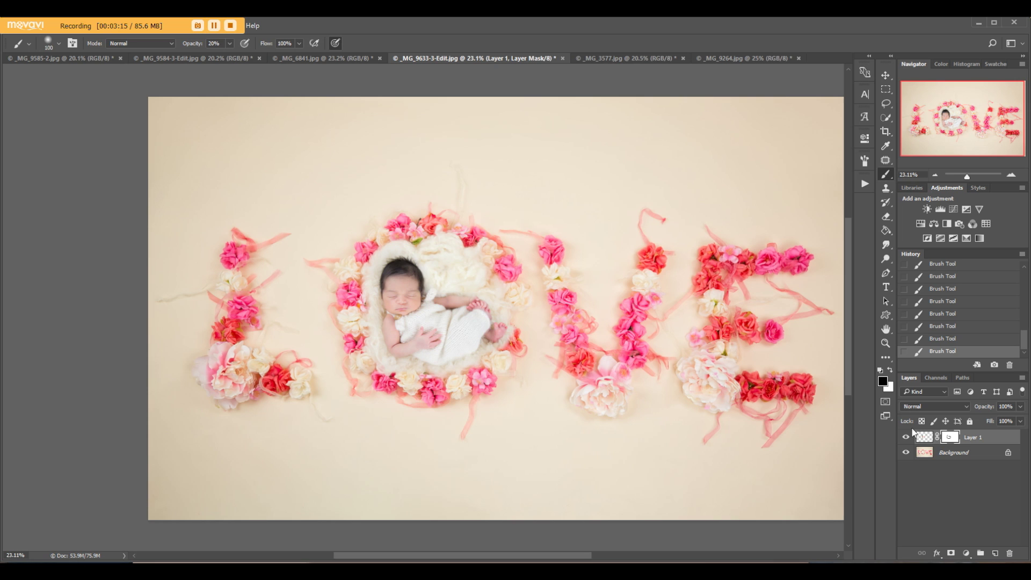
{"action": "left_click", "coordinate": [923, 438]}
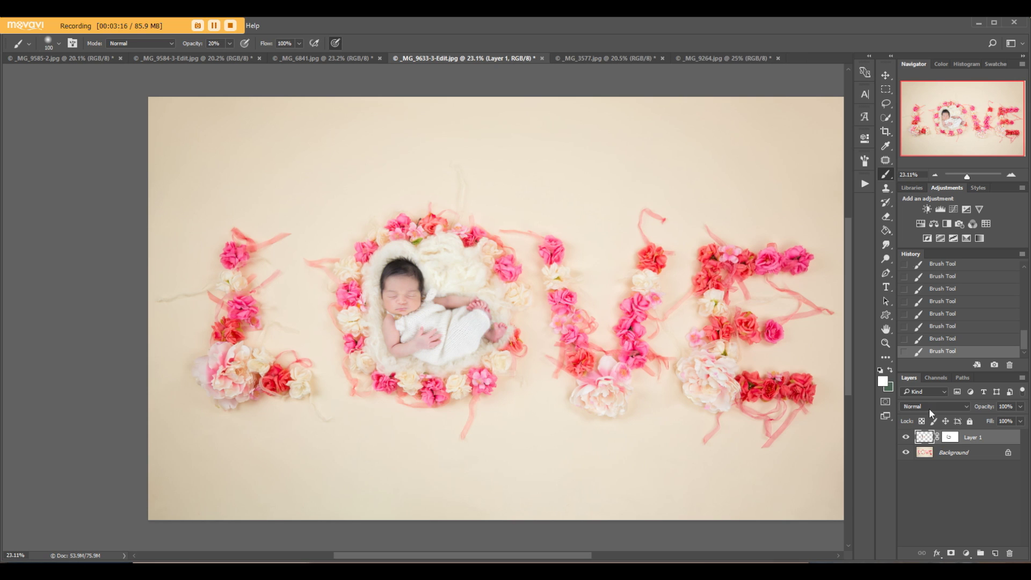
{"action": "left_click", "coordinate": [935, 225]}
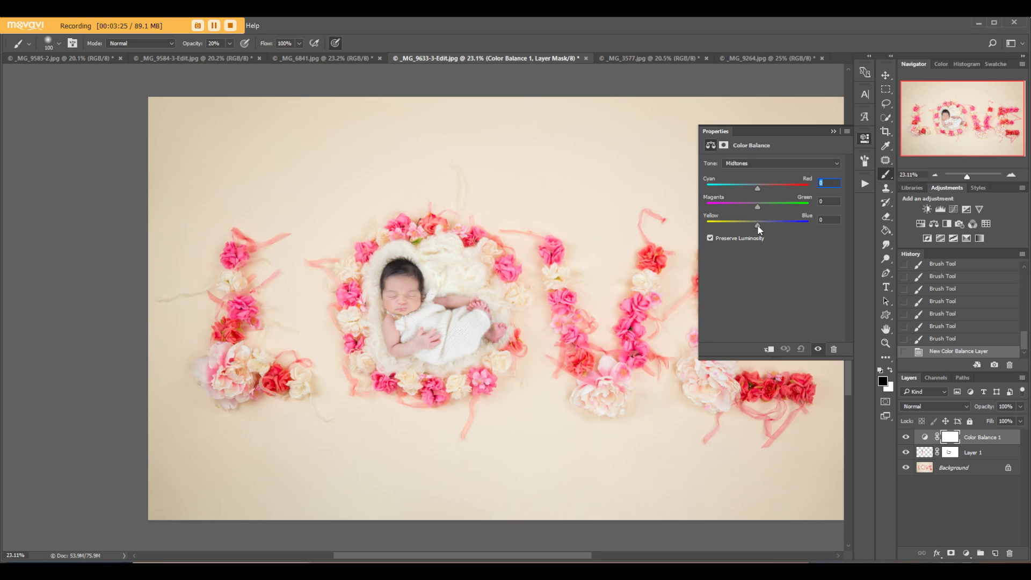
{"action": "left_click_drag", "start_coordinate": [757, 224], "coordinate": [755, 225]}
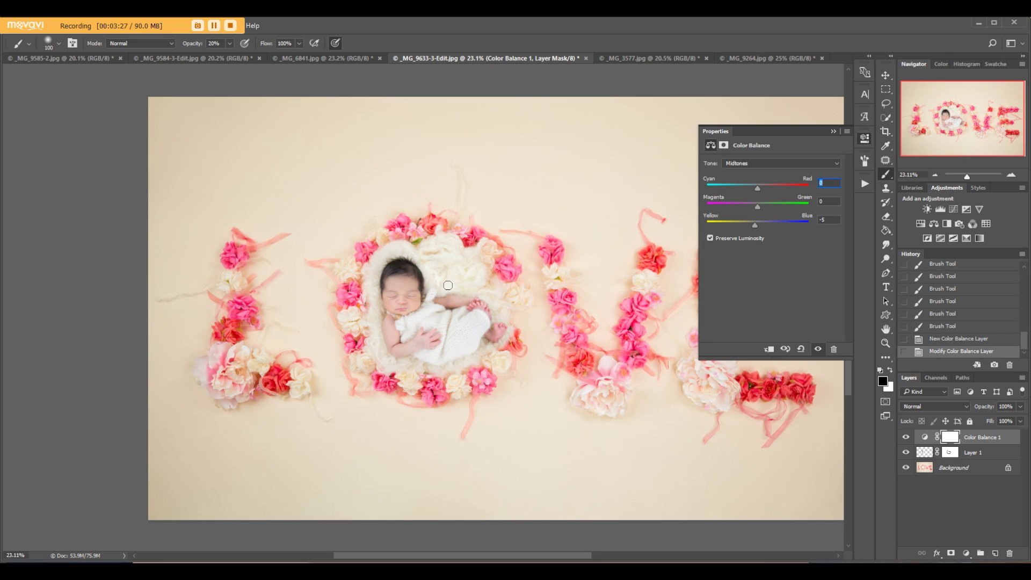
{"action": "left_click", "coordinate": [762, 188]}
Step: Invert the Color Balance layer's mask to black and close its properties
{"action": "left_click", "coordinate": [726, 145]}
{"action": "left_click", "coordinate": [814, 279]}
{"action": "left_click", "coordinate": [833, 131]}
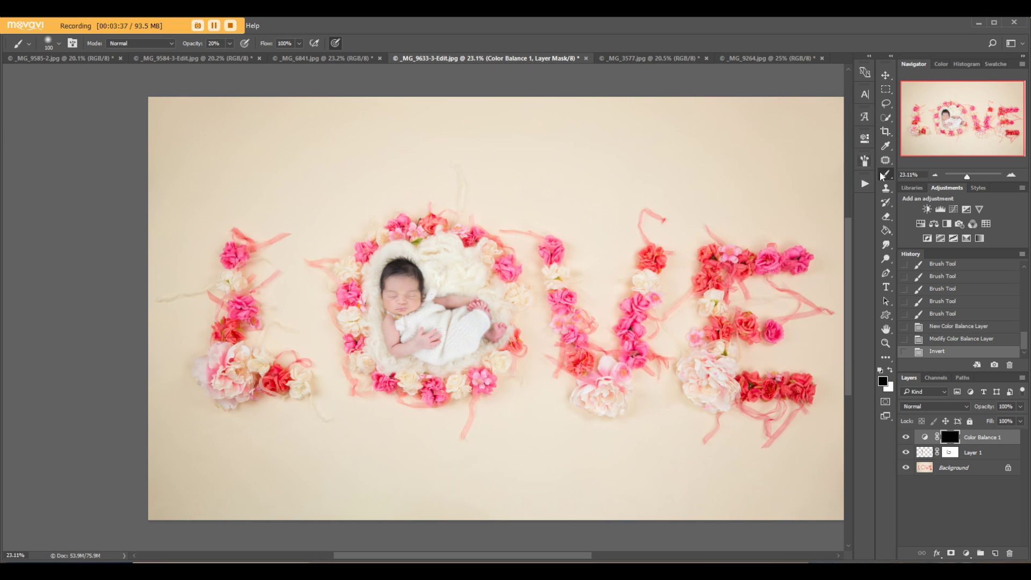
Step: Paint white on the Color Balance mask over the baby and fur with a 700 px brush at 20% opacity
{"action": "left_click", "coordinate": [890, 370]}
{"action": "key", "text": "bracketright"}
{"action": "key", "text": "bracketright"}
{"action": "key", "text": "bracketright"}
{"action": "key", "text": "bracketright"}
{"action": "key", "text": "bracketright"}
{"action": "key", "text": "bracketright"}
{"action": "key", "text": "bracketright"}
{"action": "key", "text": "bracketright"}
{"action": "key", "text": "bracketright"}
{"action": "mouse_move", "coordinate": [431, 314]}
{"action": "left_mouse_down"}
{"action": "mouse_move", "coordinate": [476, 307]}
{"action": "mouse_move", "coordinate": [444, 307]}
{"action": "left_mouse_up"}
Step: Set the brush to 100% opacity and 500 px, and paint the colour adjustment onto the fur inside the O
{"action": "left_click_drag", "start_coordinate": [199, 45], "coordinate": [338, 47]}
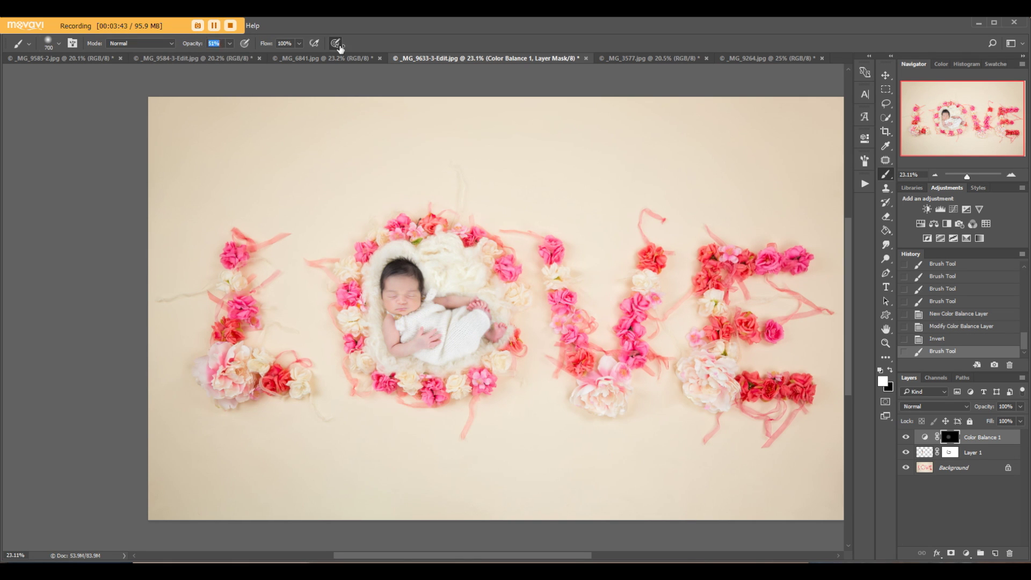
{"action": "key", "text": "bracketleft"}
{"action": "key", "text": "bracketleft"}
{"action": "key", "text": "bracketleft"}
{"action": "key", "text": "bracketleft"}
{"action": "mouse_move", "coordinate": [434, 270]}
{"action": "left_mouse_down"}
{"action": "mouse_move", "coordinate": [457, 356]}
{"action": "mouse_move", "coordinate": [394, 253]}
{"action": "mouse_move", "coordinate": [456, 293]}
{"action": "mouse_move", "coordinate": [429, 294]}
{"action": "left_mouse_up"}
Step: Check the colour adjustment on the composite and merge all visible layers into the background
{"action": "scroll", "coordinate": [457, 301], "scroll_direction": "down", "scroll_amount": 2}
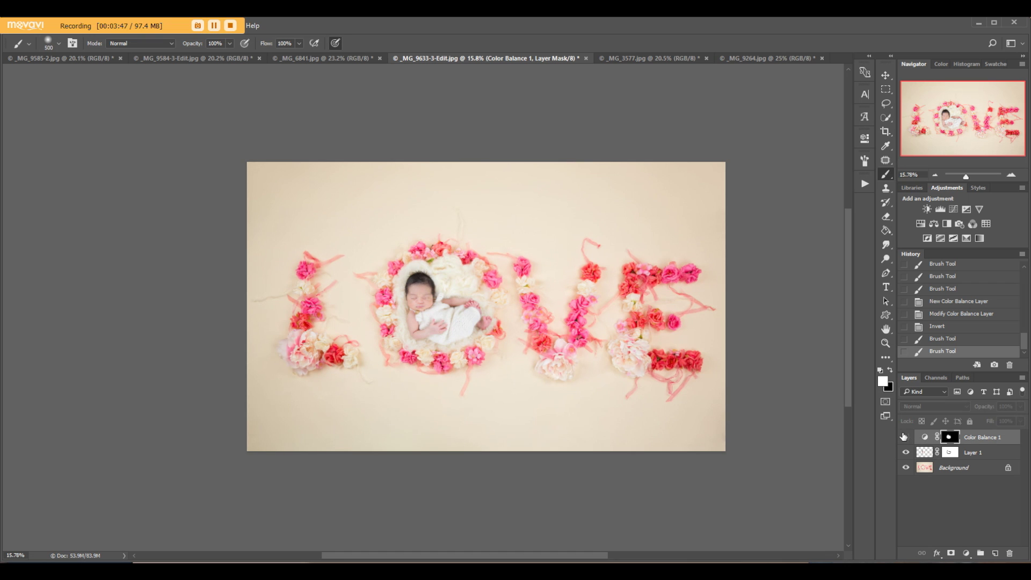
{"action": "scroll", "coordinate": [398, 249], "scroll_direction": "up", "scroll_amount": 2}
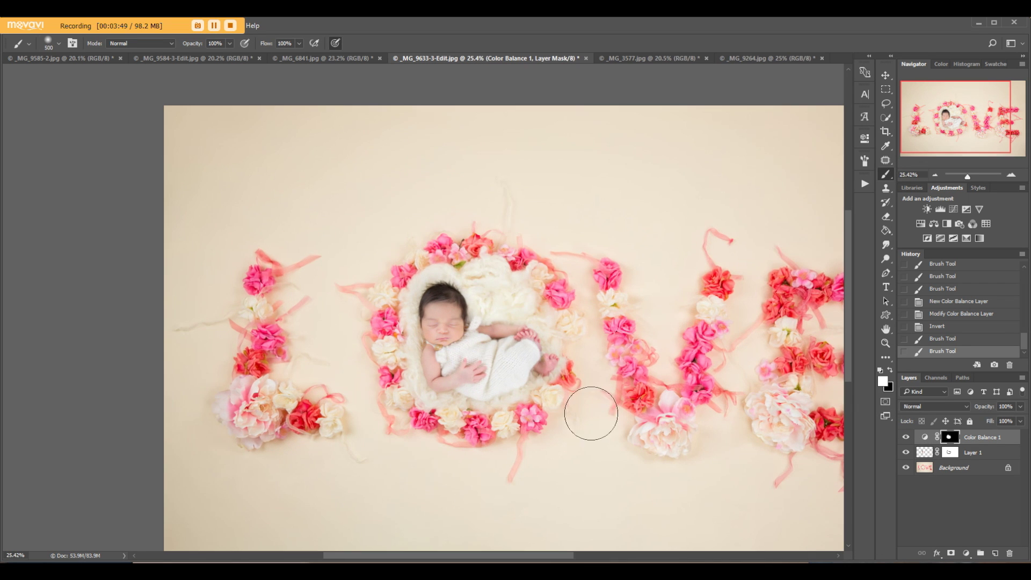
{"action": "scroll", "coordinate": [344, 223], "scroll_direction": "down", "scroll_amount": 2}
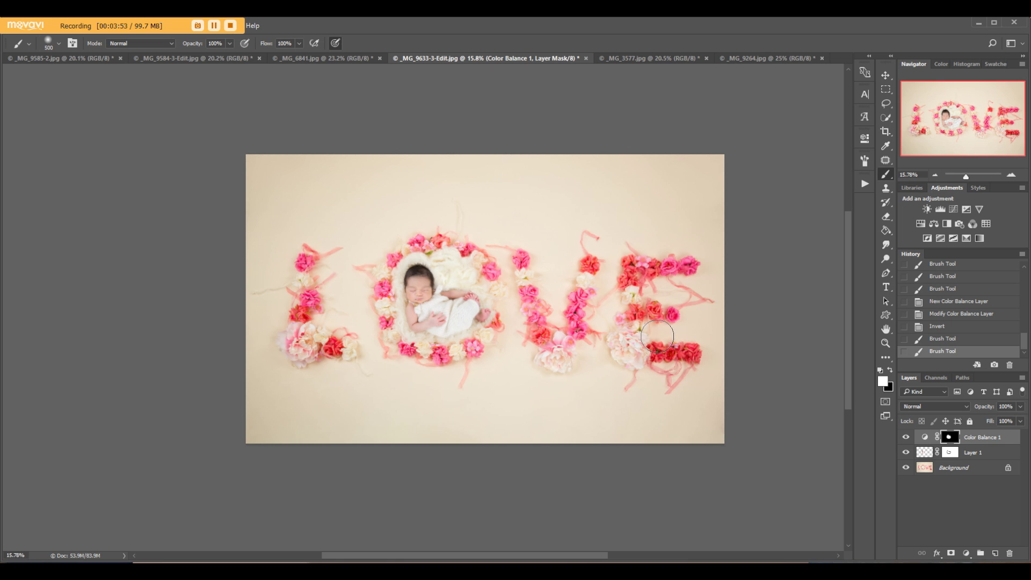
{"action": "key", "text": "ctrl+shift+e"}
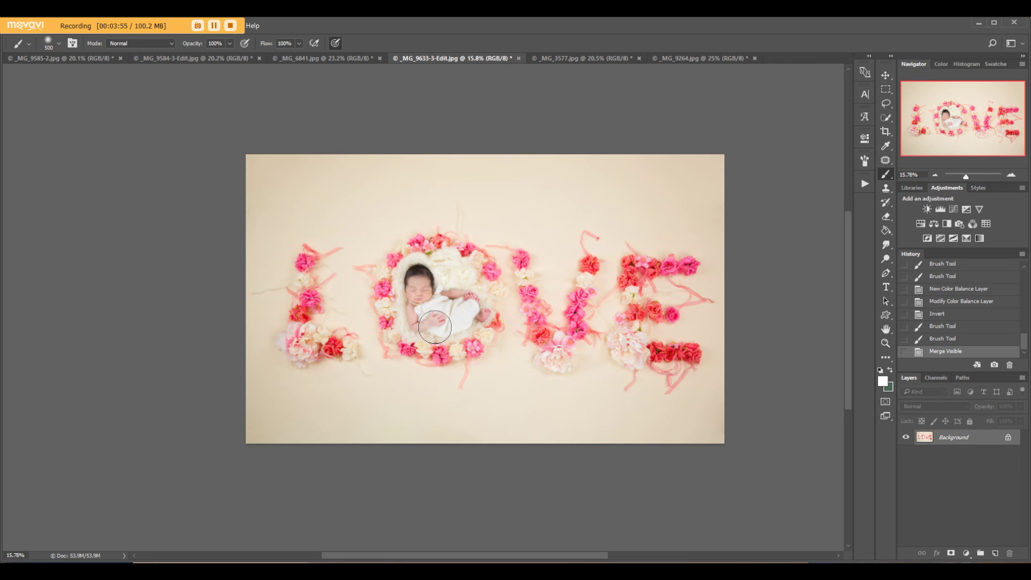
{"action": "scroll", "coordinate": [495, 281], "scroll_direction": "up", "scroll_amount": 1}
{"action": "scroll", "coordinate": [495, 281], "scroll_direction": "up", "scroll_amount": 2}
{"action": "scroll", "coordinate": [357, 300], "scroll_direction": "down", "scroll_amount": 2}
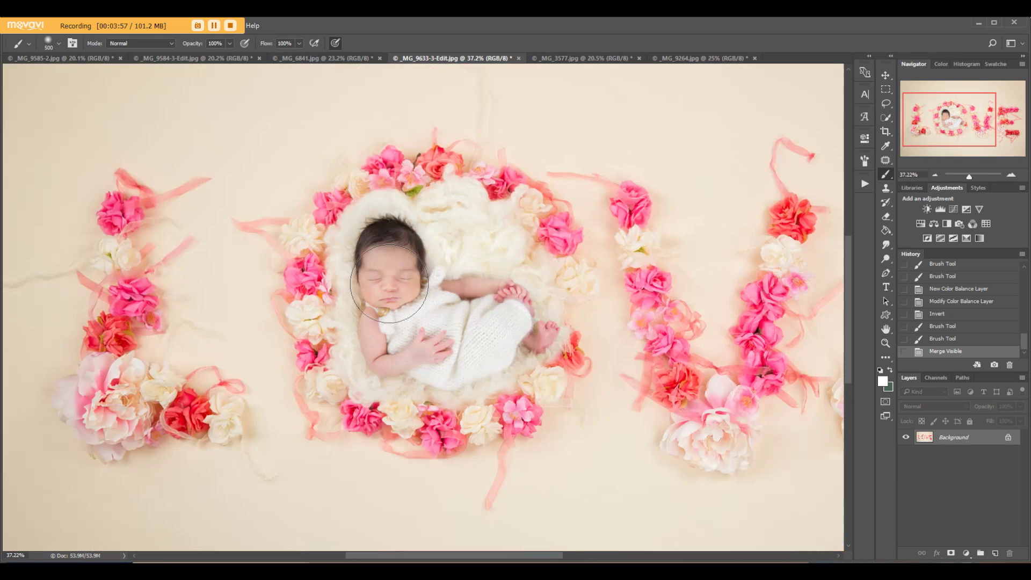
{"action": "scroll", "coordinate": [162, 265], "scroll_direction": "down", "scroll_amount": 2}
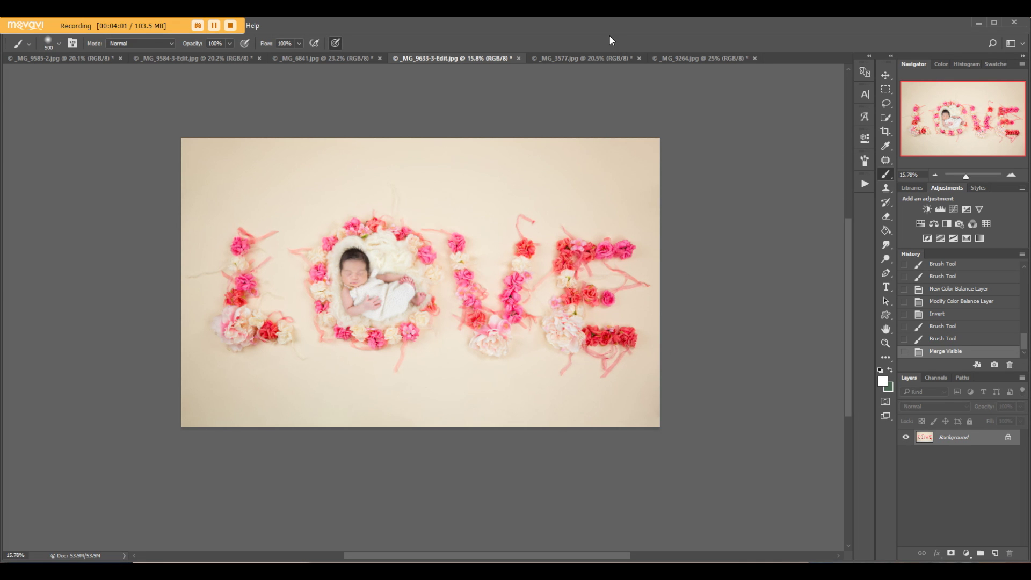
Step: Switch to the _MG_3577.jpg photo and select the sleeping baby with a 125 px Quick Selection brush
{"action": "left_click", "coordinate": [682, 59]}
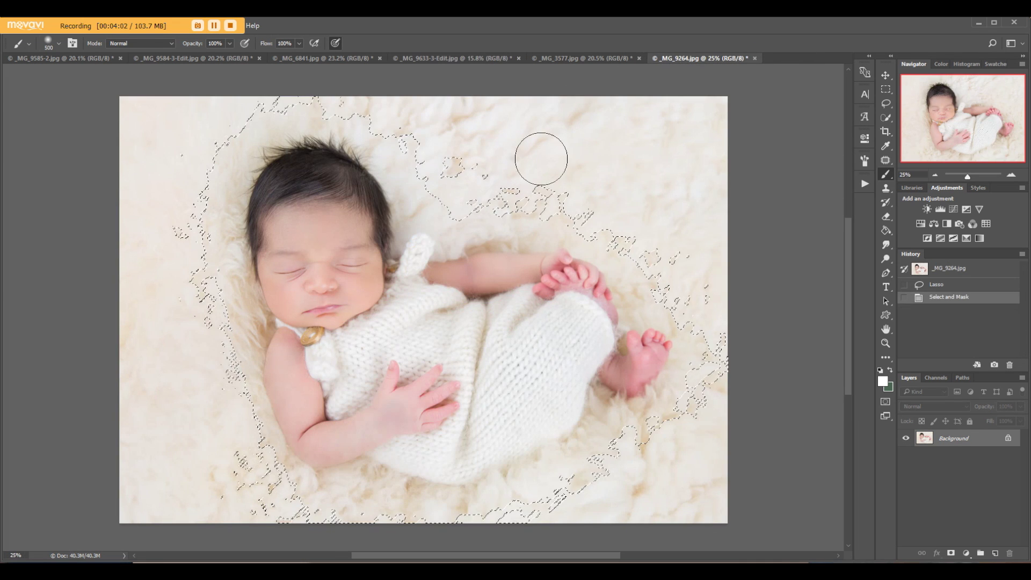
{"action": "left_click", "coordinate": [594, 57]}
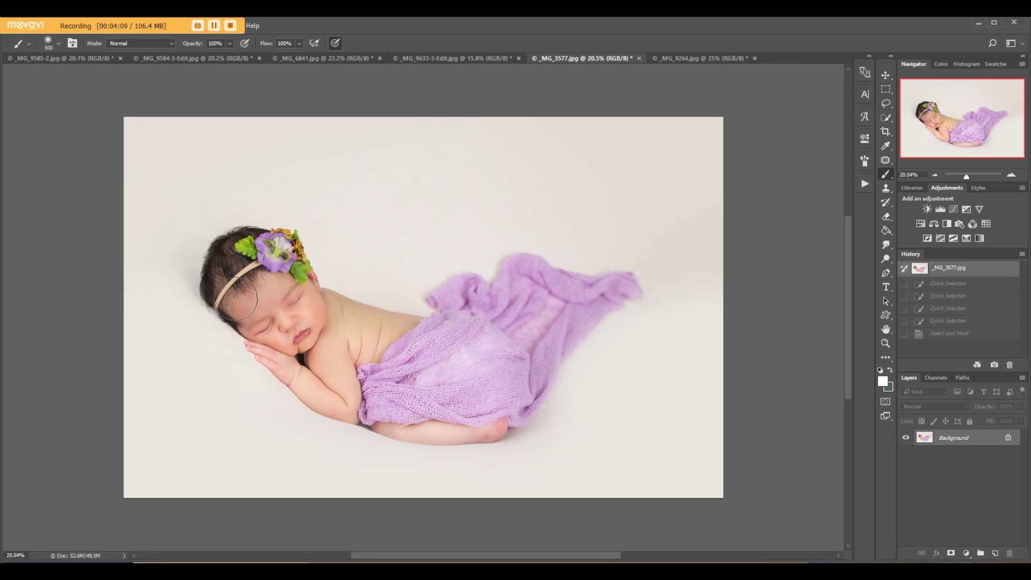
{"action": "left_click", "coordinate": [885, 118]}
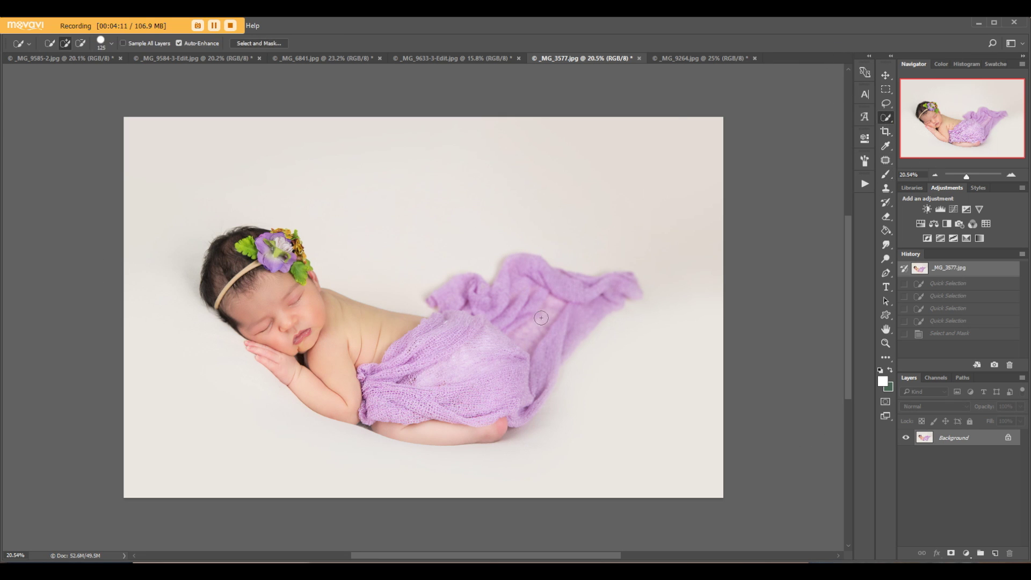
{"action": "mouse_move", "coordinate": [465, 331]}
{"action": "left_mouse_down"}
{"action": "mouse_move", "coordinate": [275, 303]}
{"action": "mouse_move", "coordinate": [249, 243]}
{"action": "mouse_move", "coordinate": [286, 241]}
{"action": "mouse_move", "coordinate": [259, 246]}
{"action": "left_mouse_up"}
Step: Refine the selection around the baby's fingertips with a 45 px Quick Selection brush
{"action": "scroll", "coordinate": [256, 343], "scroll_direction": "up", "scroll_amount": 6}
{"action": "key", "text": "bracketleft"}
{"action": "key", "text": "bracketleft"}
{"action": "key", "text": "bracketleft"}
{"action": "key", "text": "bracketleft"}
{"action": "key", "text": "bracketleft"}
{"action": "key", "text": "bracketleft"}
{"action": "key", "text": "bracketleft"}
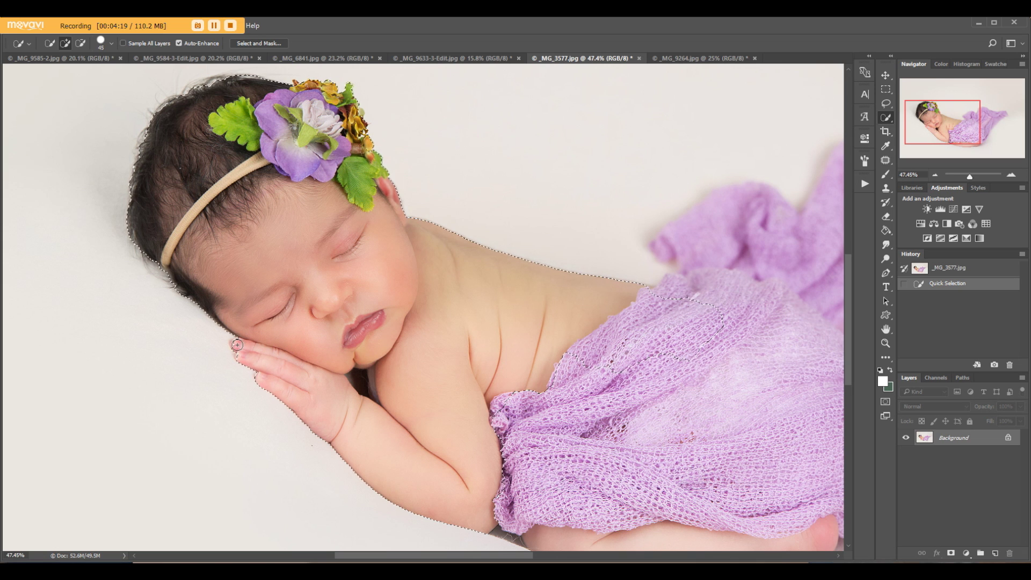
{"action": "left_click_drag", "start_coordinate": [238, 345], "coordinate": [241, 344]}
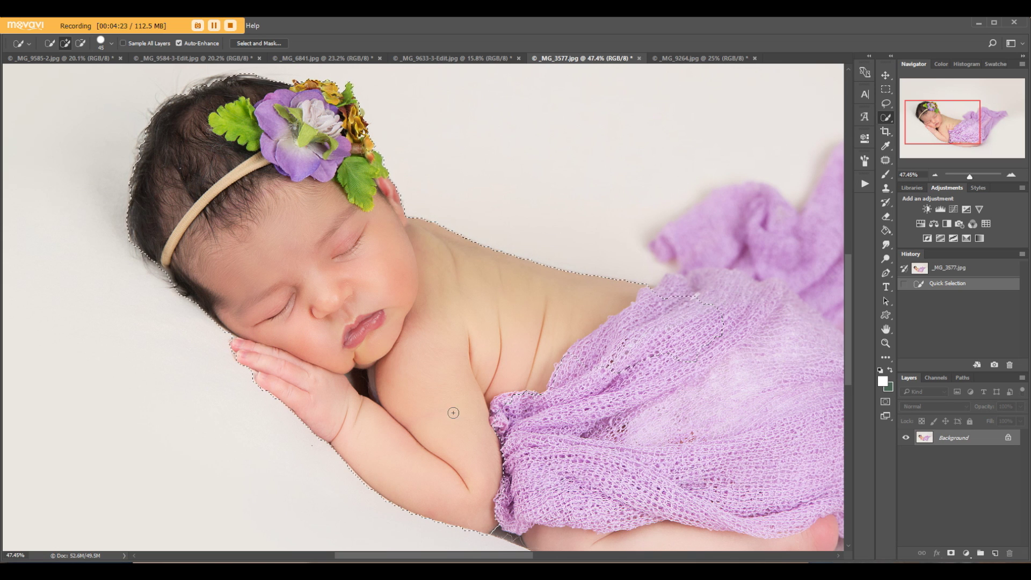
Step: Add the baby's foot, leg and the remaining purple wrap around the body to the selection
{"action": "left_click_drag", "start_coordinate": [757, 488], "coordinate": [565, 390]}
{"action": "scroll", "coordinate": [565, 389], "scroll_direction": "down", "scroll_amount": 3}
{"action": "scroll", "coordinate": [565, 390], "scroll_direction": "up", "scroll_amount": 2}
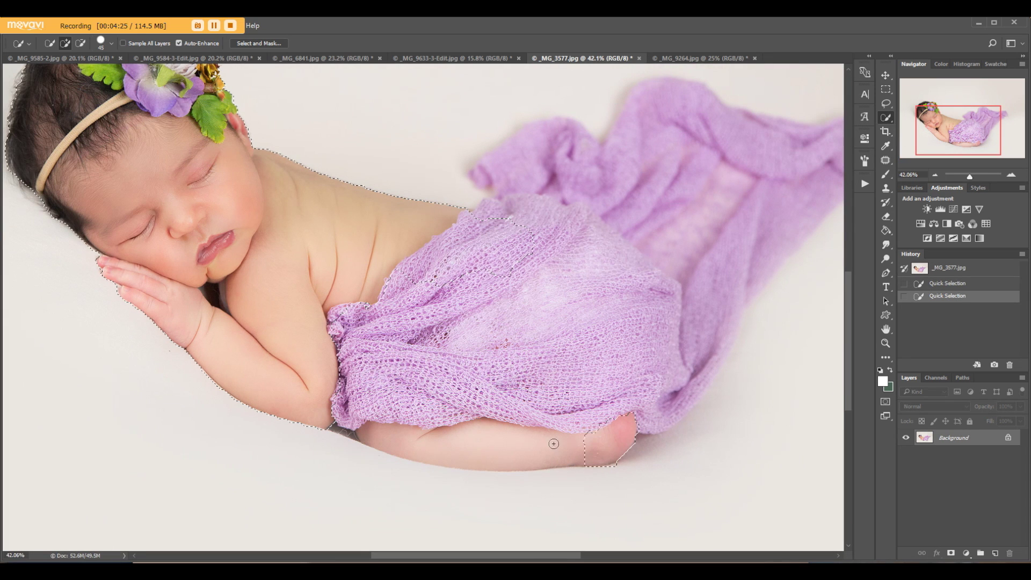
{"action": "left_click_drag", "start_coordinate": [327, 411], "coordinate": [418, 348]}
{"action": "left_click_drag", "start_coordinate": [224, 109], "coordinate": [244, 177]}
{"action": "mouse_move", "coordinate": [507, 206]}
{"action": "left_mouse_down"}
{"action": "mouse_move", "coordinate": [556, 206]}
{"action": "mouse_move", "coordinate": [588, 218]}
{"action": "mouse_move", "coordinate": [662, 266]}
{"action": "mouse_move", "coordinate": [667, 313]}
{"action": "left_mouse_up"}
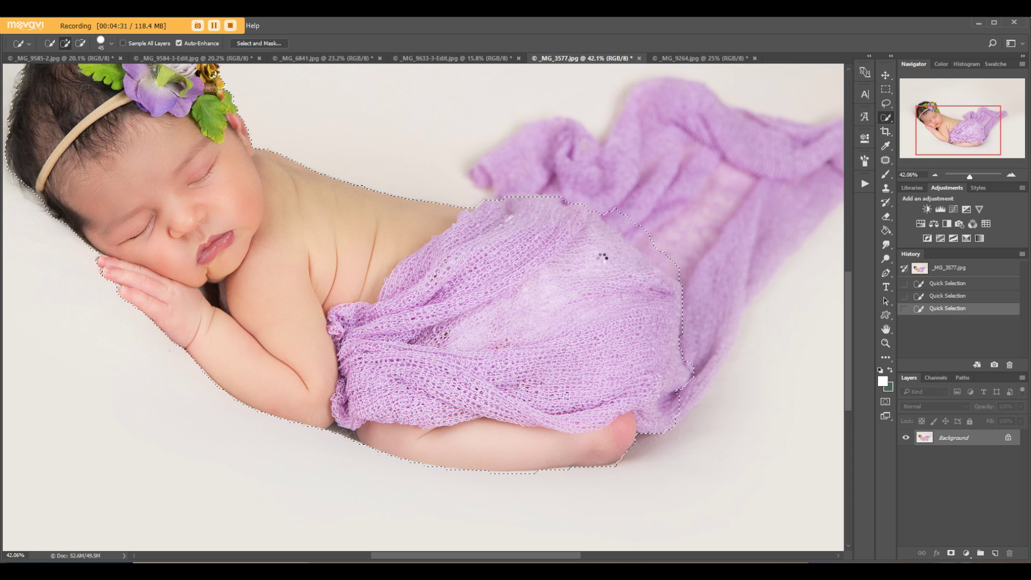
Step: Clean up the selection along the wrap's edge with a 60 px Quick Selection brush, subtracting the trailing fabric
{"action": "left_click_drag", "start_coordinate": [585, 213], "coordinate": [587, 213]}
{"action": "key", "text": "bracketright"}
{"action": "key", "text": "bracketright"}
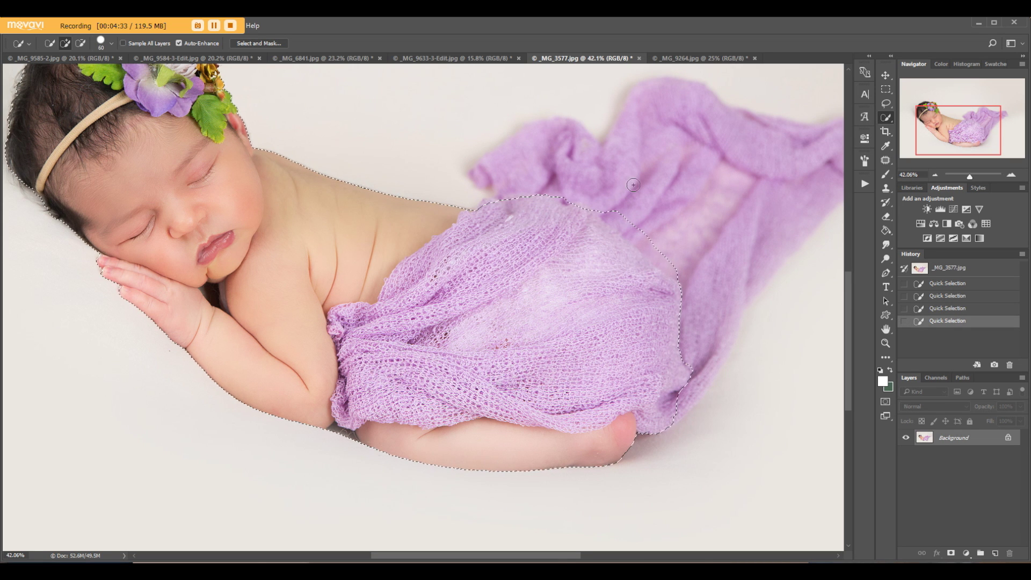
{"action": "key", "text": "alt"}
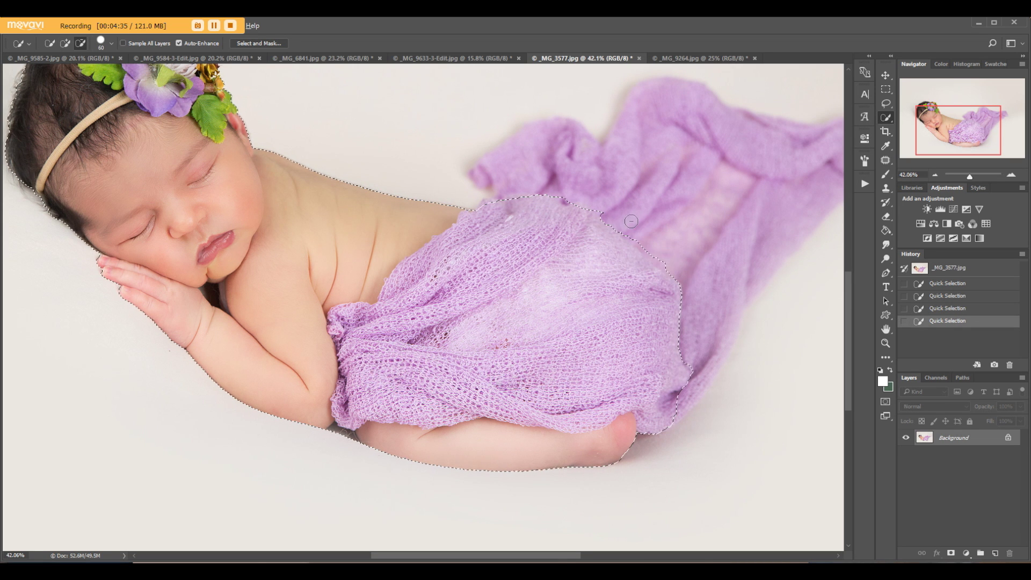
{"action": "mouse_move", "coordinate": [698, 406]}
{"action": "left_mouse_down"}
{"action": "mouse_move", "coordinate": [672, 419]}
{"action": "mouse_move", "coordinate": [685, 401]}
{"action": "left_mouse_up"}
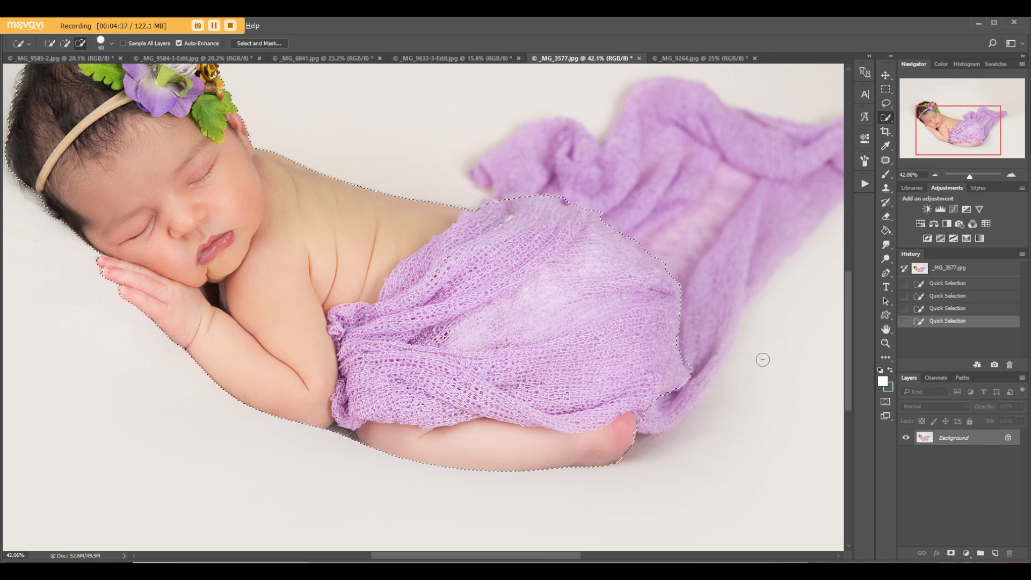
{"action": "scroll", "coordinate": [595, 253], "scroll_direction": "down", "scroll_amount": 5}
{"action": "scroll", "coordinate": [419, 267], "scroll_direction": "up", "scroll_amount": 11}
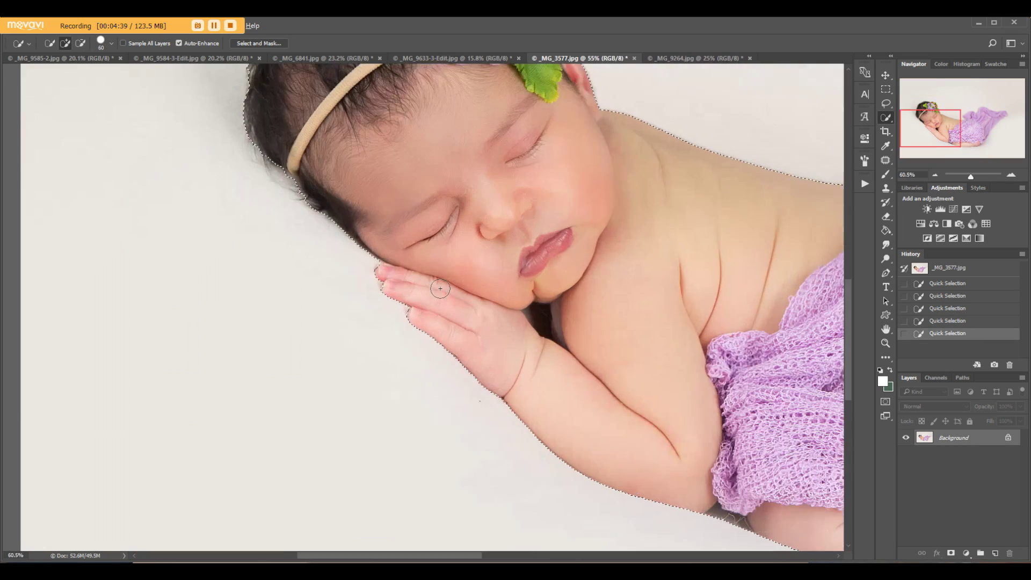
{"action": "scroll", "coordinate": [429, 268], "scroll_direction": "down", "scroll_amount": 5}
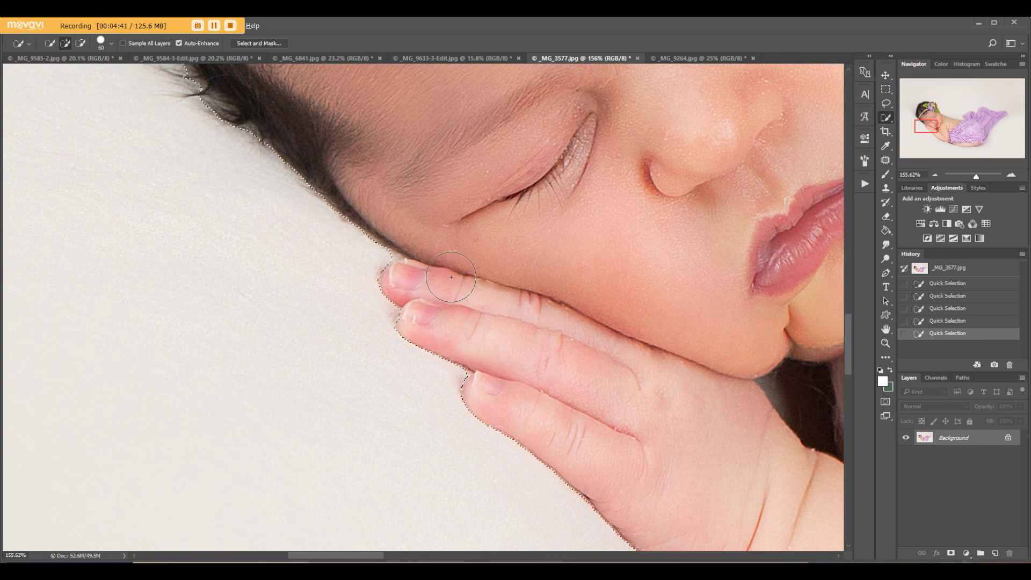
{"action": "scroll", "coordinate": [317, 293], "scroll_direction": "down", "scroll_amount": 3}
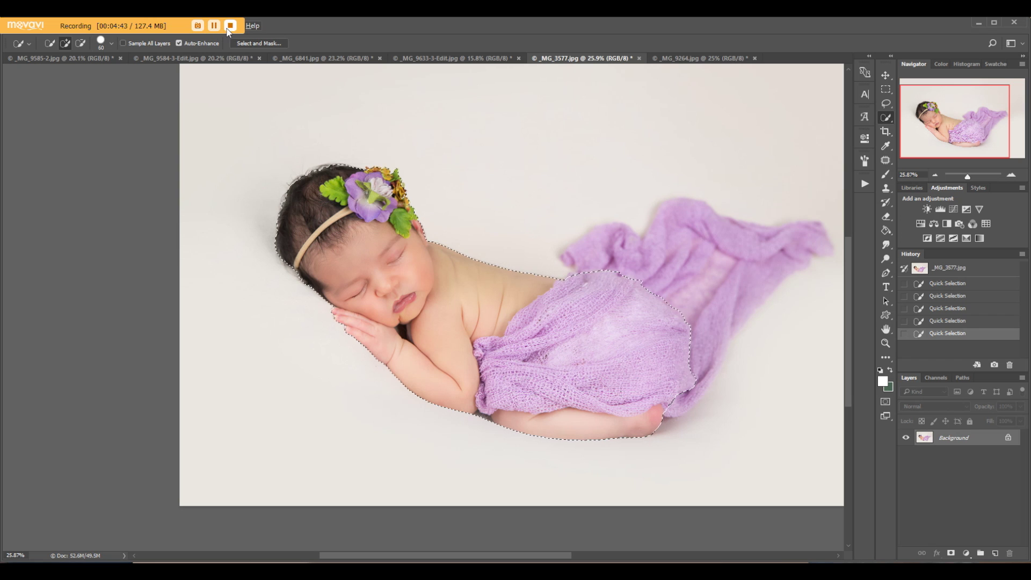
Step: Open Select and Mask and refine the baby's hair edge with a 60 px Refine Edge Brush, reducing it to 45 px
{"action": "left_click", "coordinate": [256, 44]}
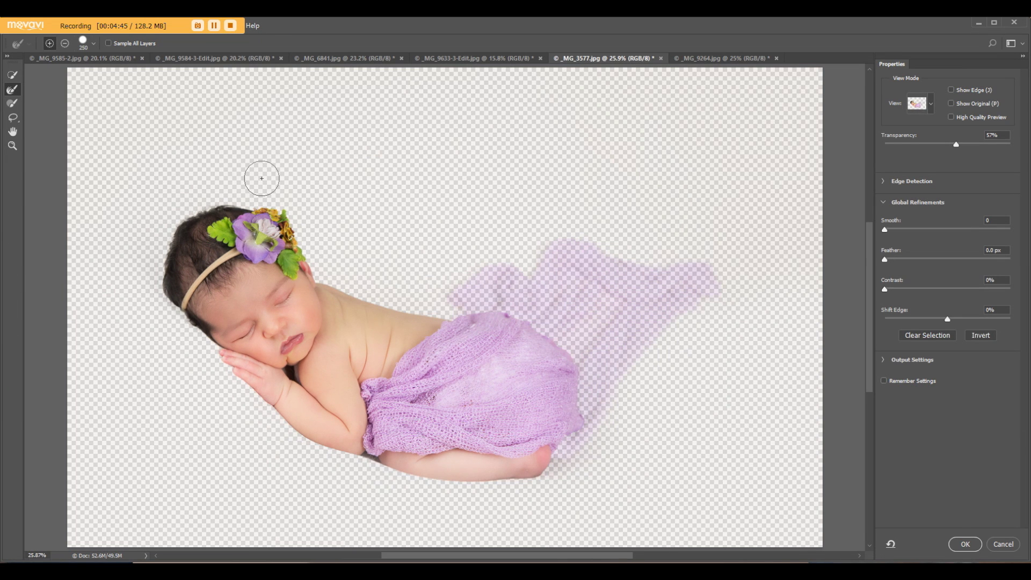
{"action": "key", "text": "bracketleft"}
{"action": "key", "text": "bracketleft"}
{"action": "key", "text": "bracketleft"}
{"action": "key", "text": "bracketleft"}
{"action": "key", "text": "bracketleft"}
{"action": "key", "text": "bracketleft"}
{"action": "key", "text": "bracketleft"}
{"action": "key", "text": "bracketleft"}
{"action": "scroll", "coordinate": [252, 206], "scroll_direction": "up", "scroll_amount": 2}
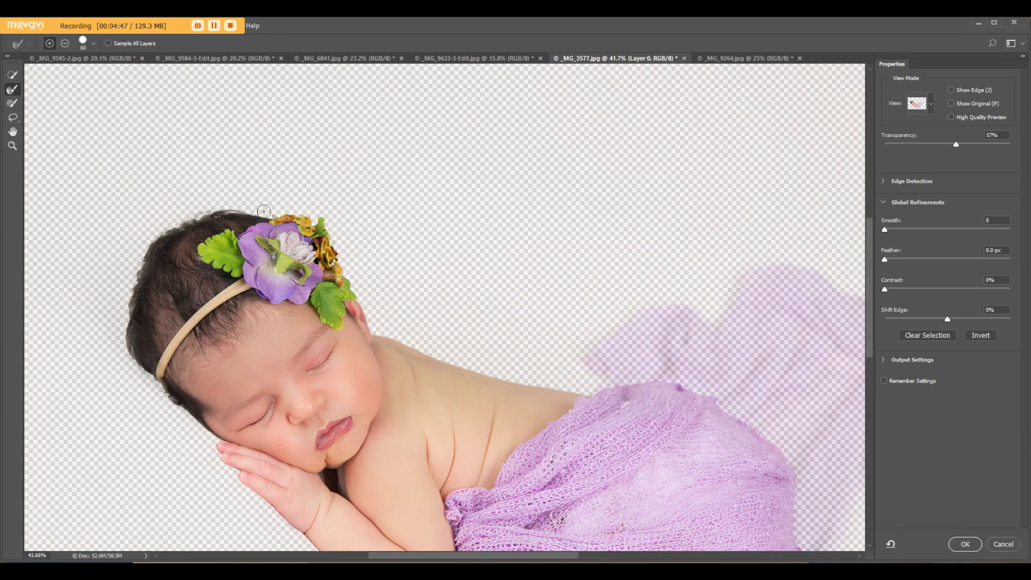
{"action": "mouse_move", "coordinate": [250, 214]}
{"action": "left_mouse_down"}
{"action": "mouse_move", "coordinate": [182, 221]}
{"action": "mouse_move", "coordinate": [135, 268]}
{"action": "mouse_move", "coordinate": [129, 344]}
{"action": "mouse_move", "coordinate": [138, 373]}
{"action": "mouse_move", "coordinate": [173, 402]}
{"action": "left_mouse_up"}
{"action": "key", "text": "bracketleft"}
{"action": "key", "text": "bracketleft"}
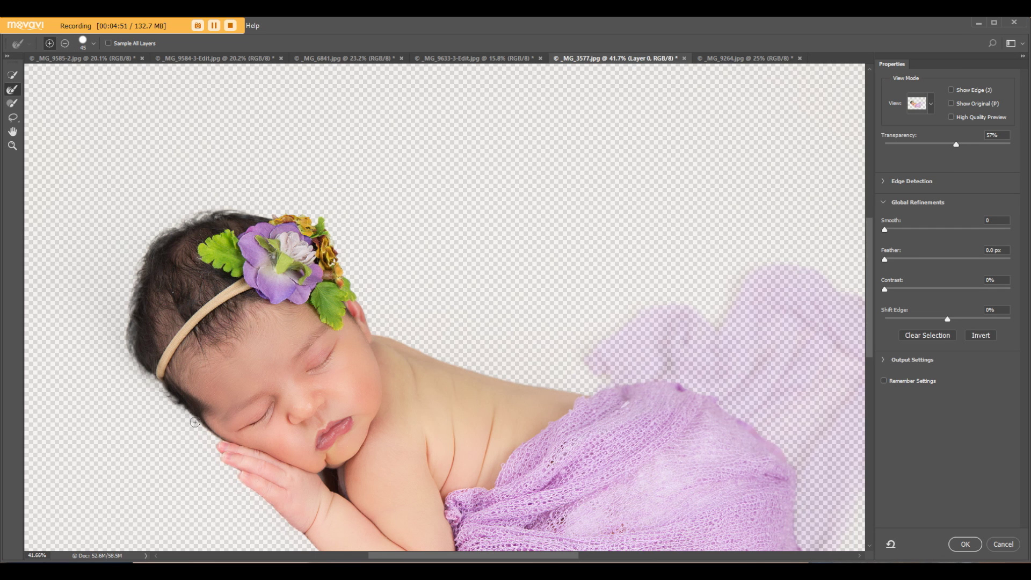
Step: Refine the purple wrap's fuzzy edge with the Refine Edge Brush at 50 px and 35 px, and apply the Select and Mask result
{"action": "key", "text": "bracketleft"}
{"action": "scroll", "coordinate": [378, 183], "scroll_direction": "down", "scroll_amount": 4}
{"action": "scroll", "coordinate": [527, 304], "scroll_direction": "up", "scroll_amount": 3}
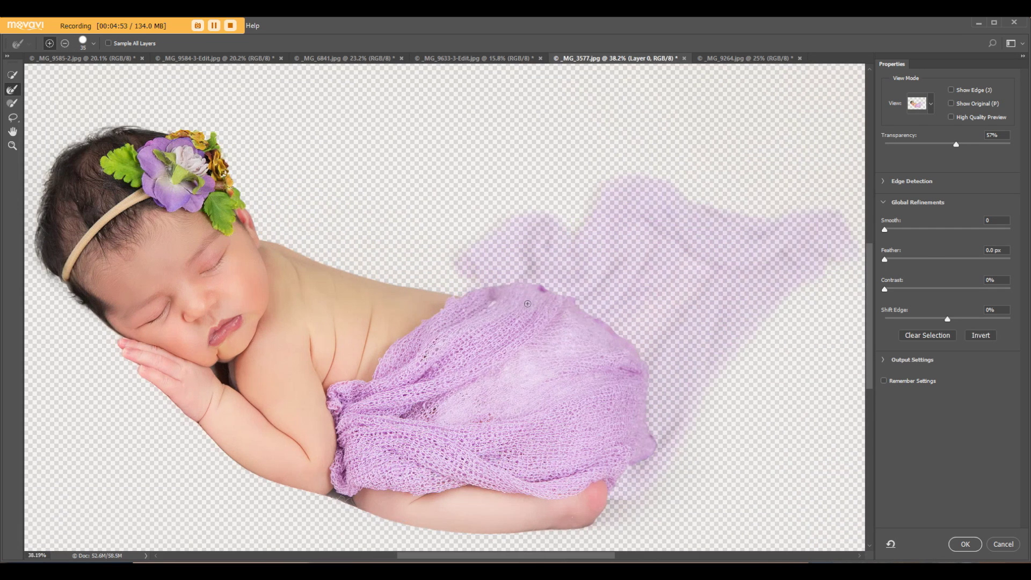
{"action": "key", "text": "bracketright"}
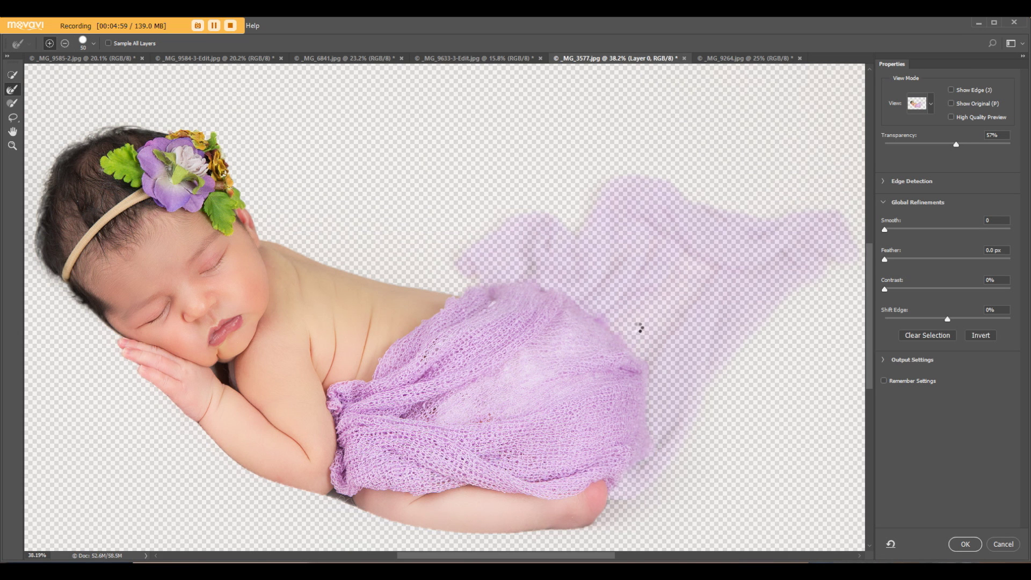
{"action": "scroll", "coordinate": [629, 377], "scroll_direction": "down", "scroll_amount": 5}
{"action": "scroll", "coordinate": [605, 450], "scroll_direction": "up", "scroll_amount": 6}
{"action": "key", "text": "bracketleft"}
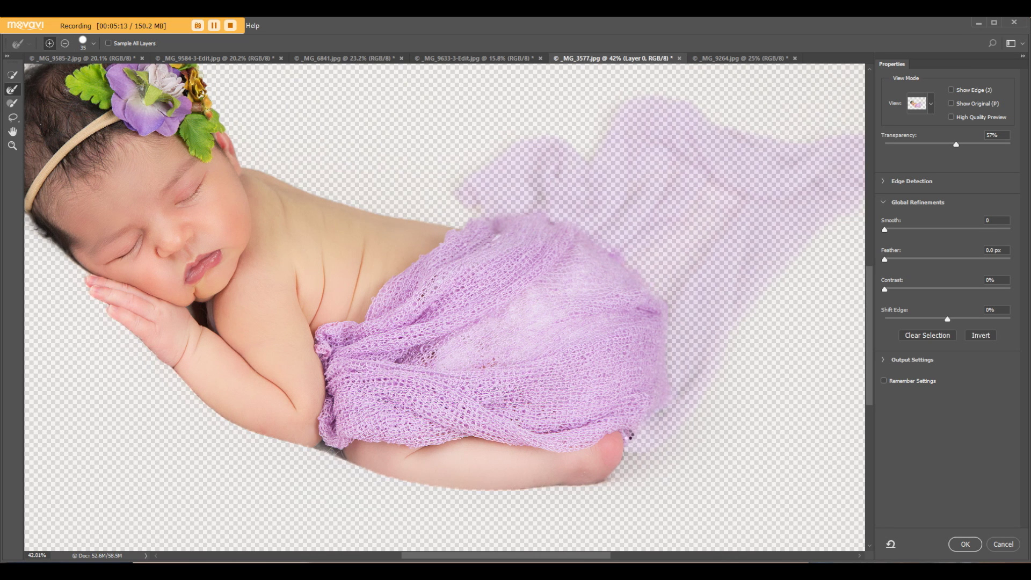
{"action": "left_click", "coordinate": [965, 544]}
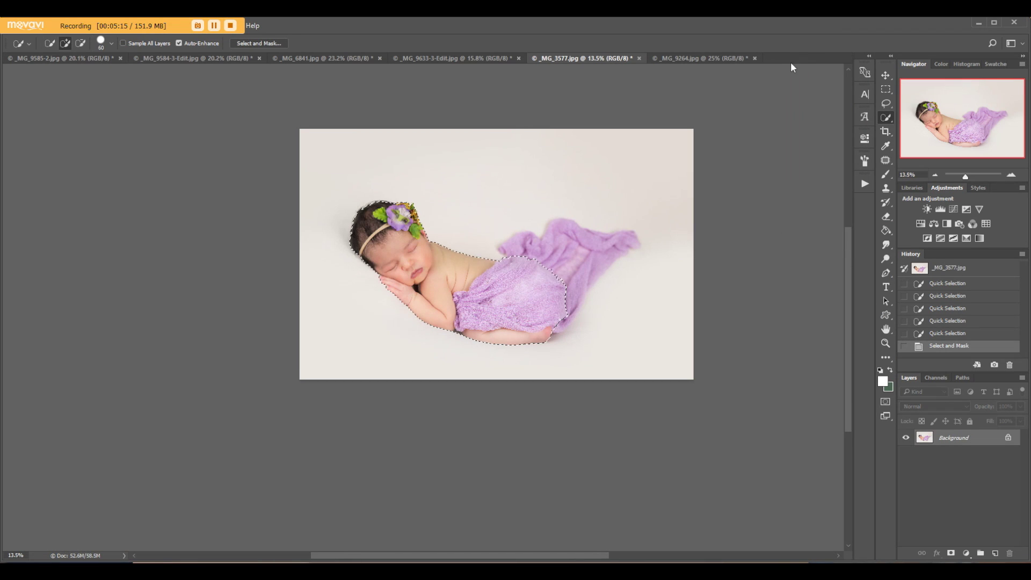
Step: Move the selected baby into _MG_9584-3-Edit.jpg, scale it to about 55% and rotate it about -22 degrees over the flower bed
{"action": "left_click", "coordinate": [885, 75]}
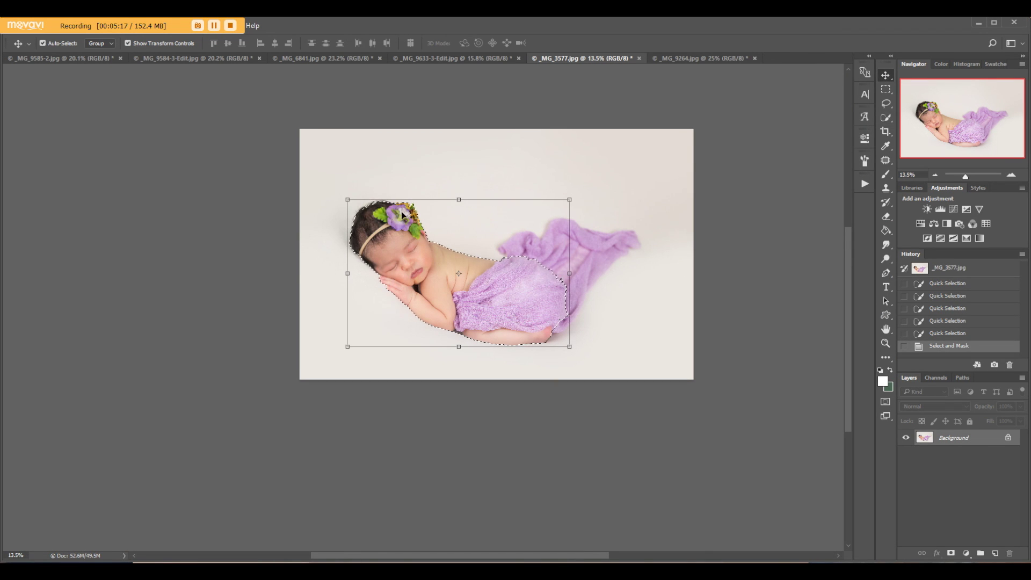
{"action": "left_click_drag", "start_coordinate": [432, 253], "coordinate": [423, 329]}
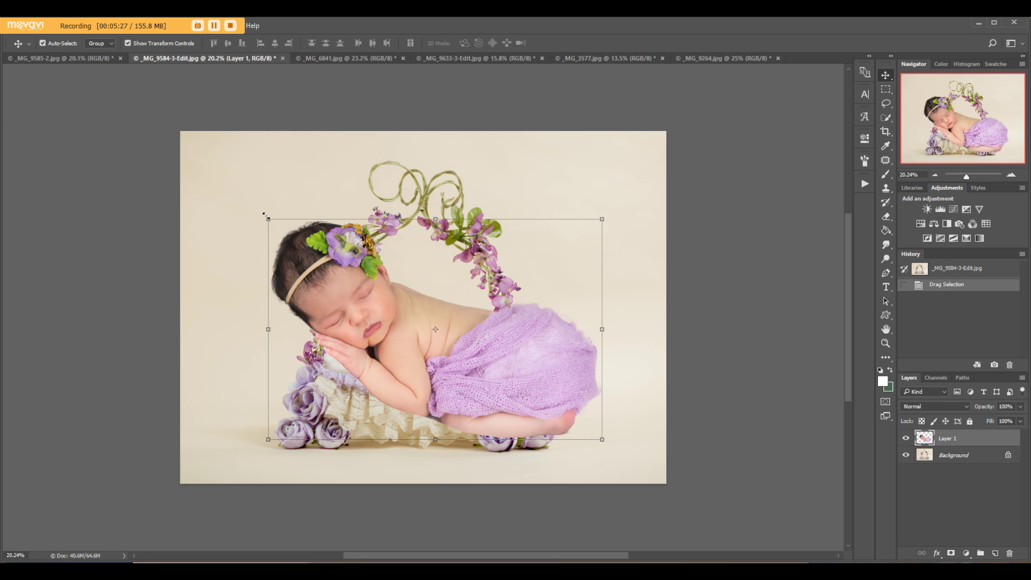
{"action": "left_click_drag", "start_coordinate": [266, 218], "coordinate": [417, 317]}
{"action": "left_click_drag", "start_coordinate": [612, 314], "coordinate": [581, 308]}
{"action": "left_click_drag", "start_coordinate": [497, 344], "coordinate": [396, 296]}
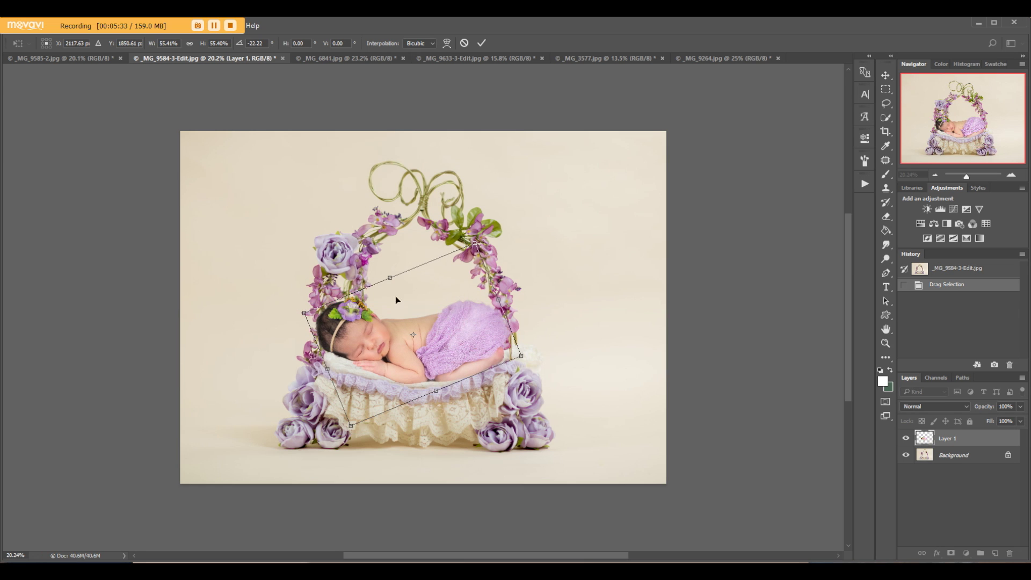
Step: Scale the baby down to about 40%, position it on the lace blanket inside the flower arch, and apply the transform
{"action": "left_click_drag", "start_coordinate": [475, 243], "coordinate": [441, 293]}
{"action": "left_click_drag", "start_coordinate": [437, 349], "coordinate": [456, 327]}
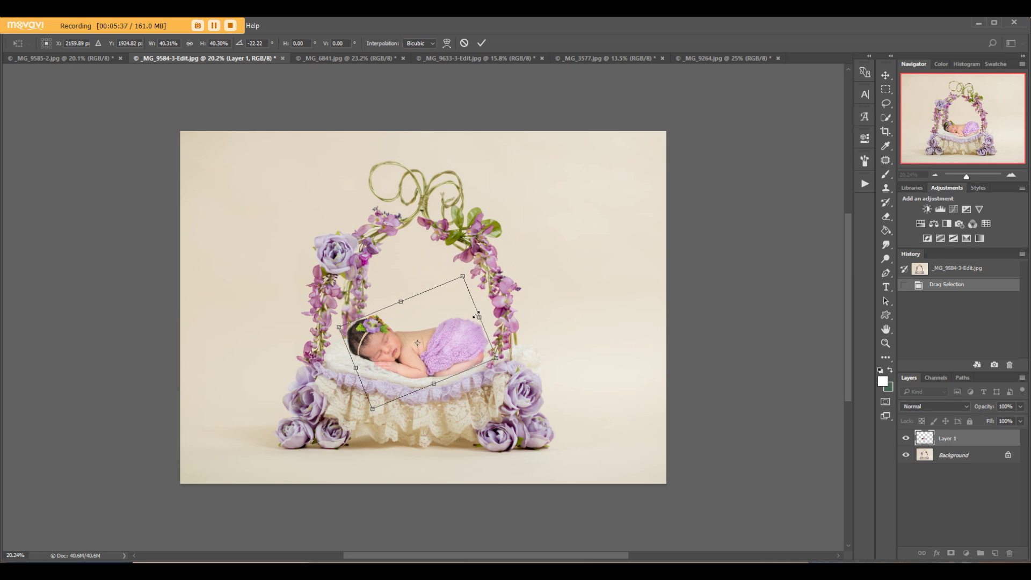
{"action": "scroll", "coordinate": [404, 369], "scroll_direction": "up", "scroll_amount": 5}
{"action": "left_click_drag", "start_coordinate": [449, 346], "coordinate": [448, 320]}
{"action": "left_click_drag", "start_coordinate": [509, 288], "coordinate": [508, 319]}
{"action": "scroll", "coordinate": [508, 319], "scroll_direction": "down", "scroll_amount": 2}
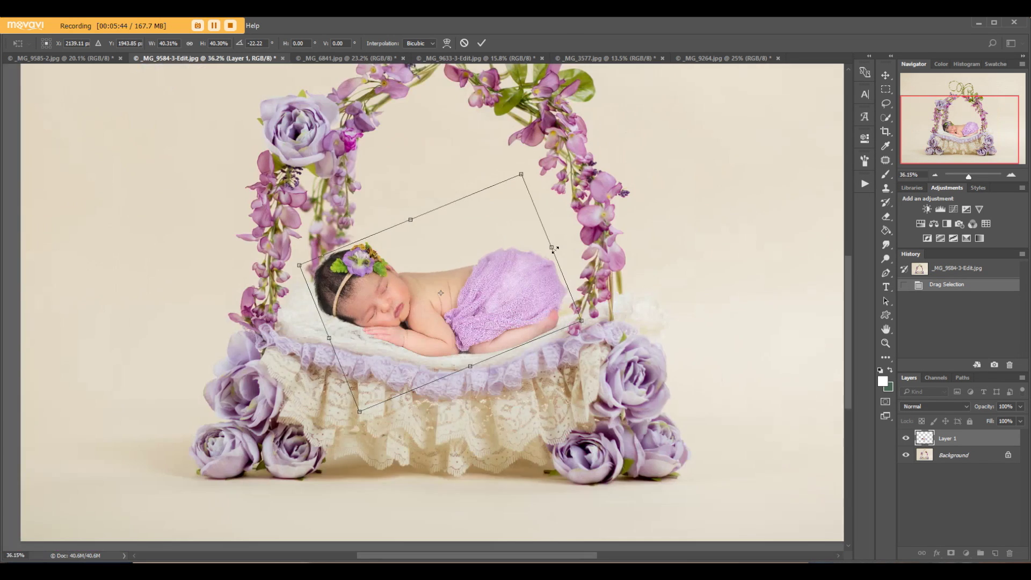
{"action": "left_click", "coordinate": [482, 43]}
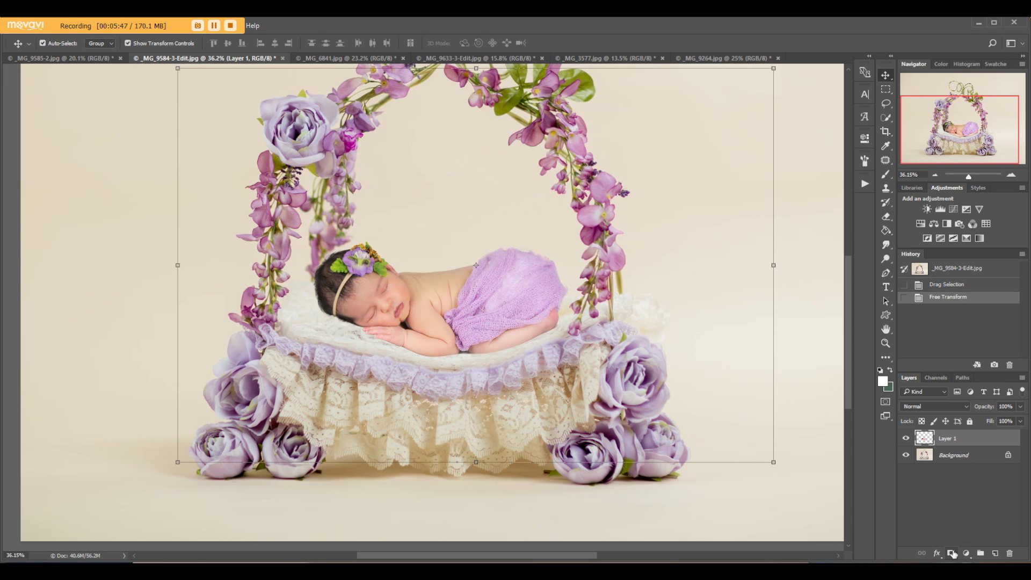
Step: Add a layer mask to the baby layer and paint black with a 45 px brush along the wrap's upper edge
{"action": "left_click", "coordinate": [952, 553]}
{"action": "left_click", "coordinate": [890, 370]}
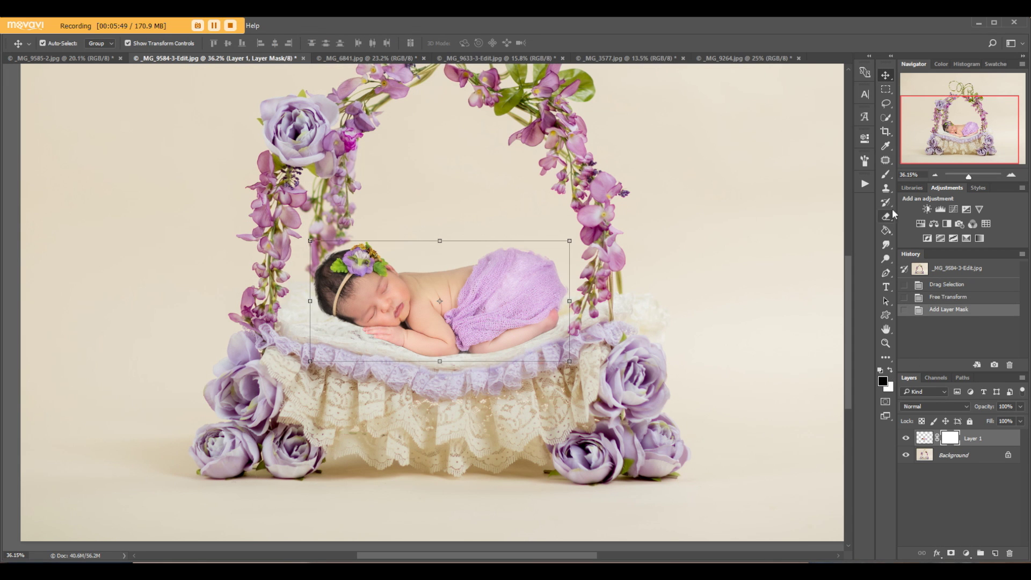
{"action": "left_click", "coordinate": [886, 175]}
{"action": "scroll", "coordinate": [446, 223], "scroll_direction": "up", "scroll_amount": 9}
{"action": "key", "text": "bracketleft"}
{"action": "key", "text": "bracketleft"}
{"action": "key", "text": "bracketleft"}
{"action": "key", "text": "bracketleft"}
{"action": "key", "text": "bracketleft"}
{"action": "key", "text": "bracketleft"}
{"action": "key", "text": "bracketleft"}
{"action": "key", "text": "bracketleft"}
{"action": "key", "text": "bracketleft"}
{"action": "key", "text": "bracketleft"}
{"action": "key", "text": "bracketleft"}
{"action": "key", "text": "bracketleft"}
{"action": "key", "text": "bracketleft"}
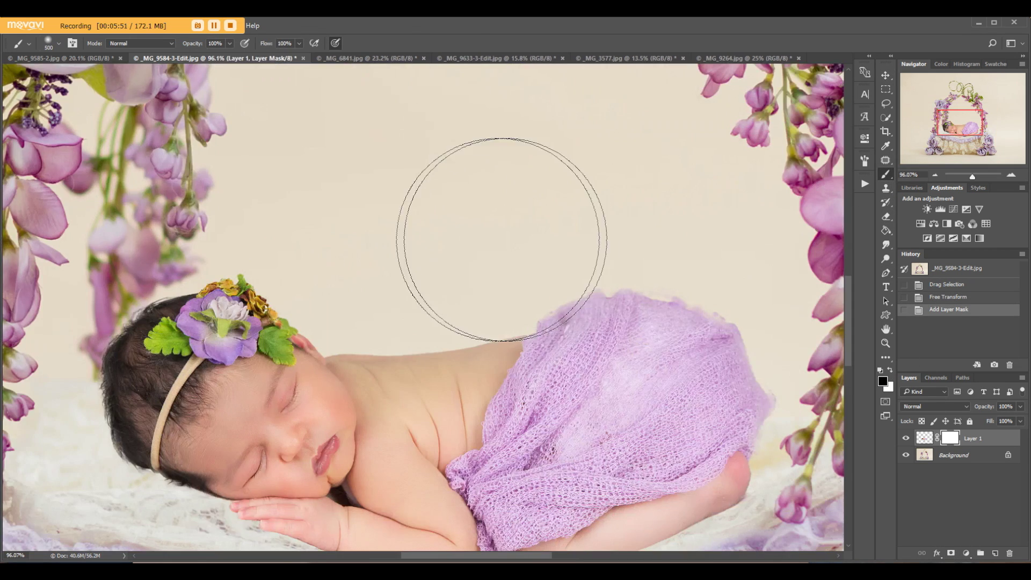
{"action": "scroll", "coordinate": [531, 284], "scroll_direction": "up", "scroll_amount": 4}
{"action": "mouse_move", "coordinate": [542, 325]}
{"action": "left_mouse_down"}
{"action": "mouse_move", "coordinate": [642, 274]}
{"action": "mouse_move", "coordinate": [659, 285]}
{"action": "left_mouse_up"}
{"action": "key", "text": "bracketleft"}
{"action": "left_click_drag", "start_coordinate": [726, 283], "coordinate": [768, 293]}
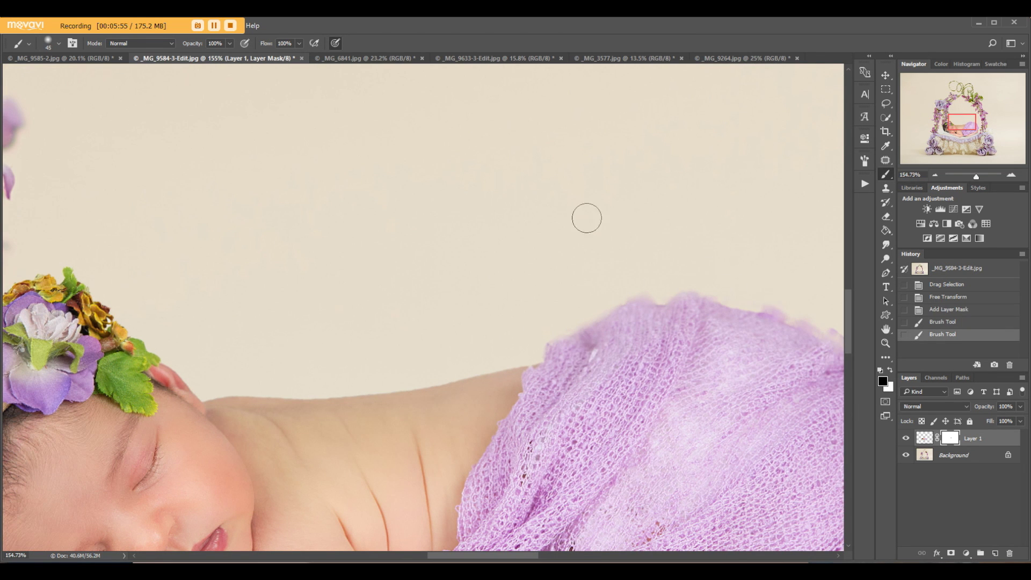
Step: Mask out the leftover fringe along the wrap's rear edge, down towards the foot, with a 35 px brush
{"action": "scroll", "coordinate": [617, 242], "scroll_direction": "up", "scroll_amount": 1}
{"action": "key", "text": "bracketleft"}
{"action": "mouse_move", "coordinate": [613, 275]}
{"action": "left_mouse_down"}
{"action": "mouse_move", "coordinate": [746, 341]}
{"action": "mouse_move", "coordinate": [774, 464]}
{"action": "mouse_move", "coordinate": [753, 492]}
{"action": "left_mouse_up"}
{"action": "scroll", "coordinate": [693, 233], "scroll_direction": "down", "scroll_amount": 6}
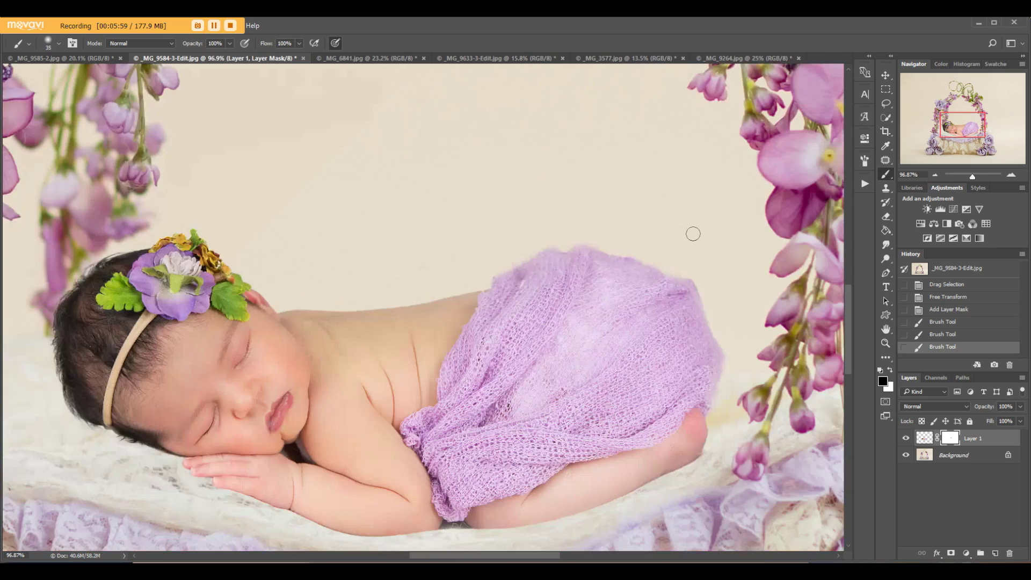
{"action": "scroll", "coordinate": [705, 268], "scroll_direction": "up", "scroll_amount": 5}
{"action": "mouse_move", "coordinate": [740, 387]}
{"action": "left_mouse_down"}
{"action": "mouse_move", "coordinate": [727, 473]}
{"action": "mouse_move", "coordinate": [758, 425]}
{"action": "left_mouse_up"}
{"action": "scroll", "coordinate": [777, 216], "scroll_direction": "down", "scroll_amount": 5}
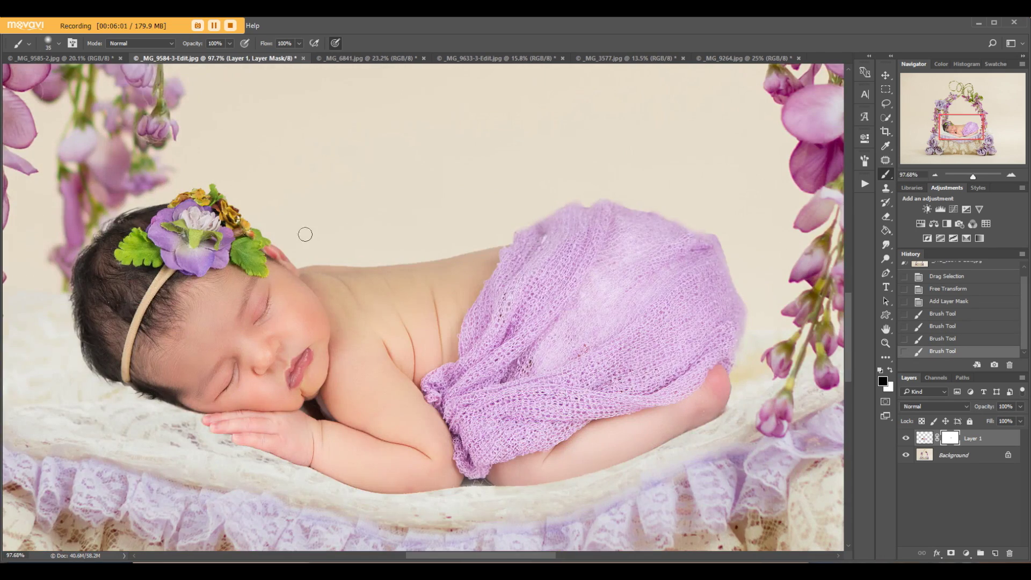
Step: Mask out the leftover background around the back of the baby's head and hair with a 35 px brush
{"action": "scroll", "coordinate": [760, 140], "scroll_direction": "down", "scroll_amount": 3}
{"action": "scroll", "coordinate": [219, 293], "scroll_direction": "up", "scroll_amount": 10}
{"action": "mouse_move", "coordinate": [332, 350]}
{"action": "left_mouse_down"}
{"action": "mouse_move", "coordinate": [448, 405]}
{"action": "mouse_move", "coordinate": [513, 464]}
{"action": "left_mouse_up"}
{"action": "key", "text": "bracketleft"}
{"action": "key", "text": "bracketleft"}
{"action": "key", "text": "bracketleft"}
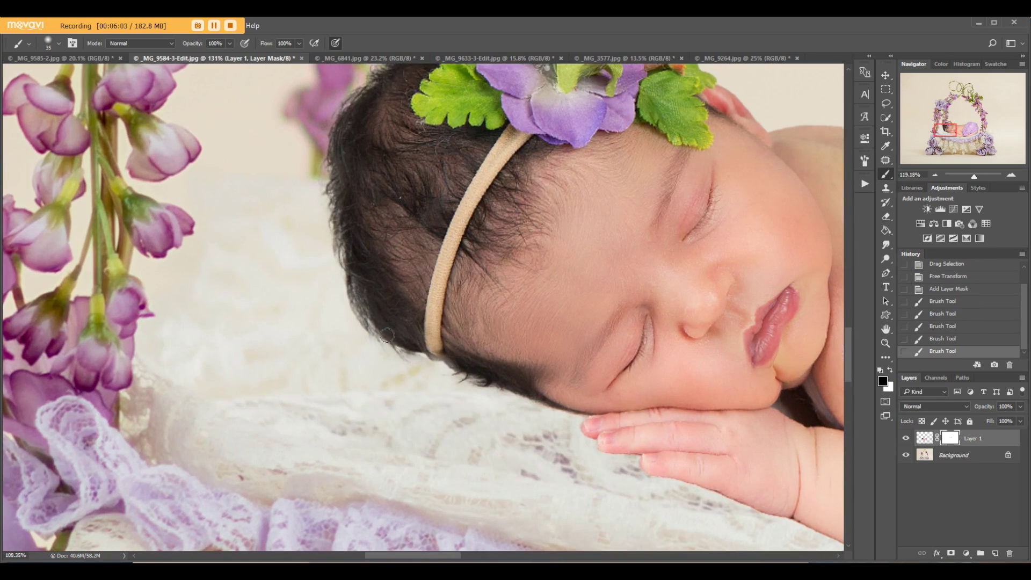
Step: Mask out the dark patch beneath the wrap between the baby's elbow and leg
{"action": "scroll", "coordinate": [387, 335], "scroll_direction": "down", "scroll_amount": 4}
{"action": "scroll", "coordinate": [409, 356], "scroll_direction": "up", "scroll_amount": 8}
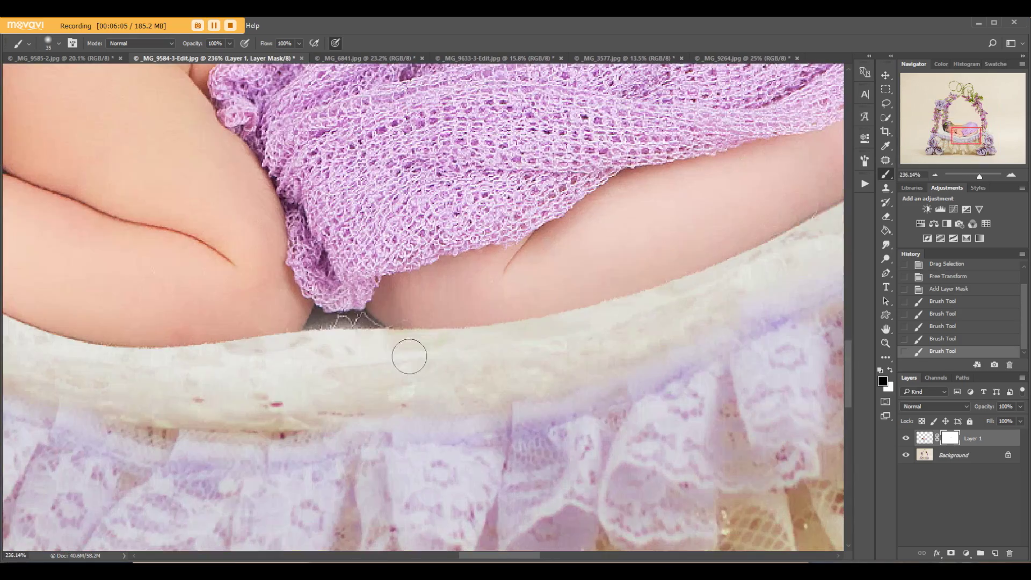
{"action": "mouse_move", "coordinate": [409, 356]}
{"action": "left_mouse_down"}
{"action": "mouse_move", "coordinate": [354, 341]}
{"action": "mouse_move", "coordinate": [327, 347]}
{"action": "mouse_move", "coordinate": [356, 349]}
{"action": "mouse_move", "coordinate": [361, 338]}
{"action": "mouse_move", "coordinate": [379, 350]}
{"action": "mouse_move", "coordinate": [350, 344]}
{"action": "left_mouse_up"}
{"action": "mouse_move", "coordinate": [349, 339]}
{"action": "left_mouse_down"}
{"action": "mouse_move", "coordinate": [315, 354]}
{"action": "mouse_move", "coordinate": [329, 353]}
{"action": "left_mouse_up"}
{"action": "scroll", "coordinate": [339, 355], "scroll_direction": "down", "scroll_amount": 6}
{"action": "scroll", "coordinate": [645, 244], "scroll_direction": "up", "scroll_amount": 4}
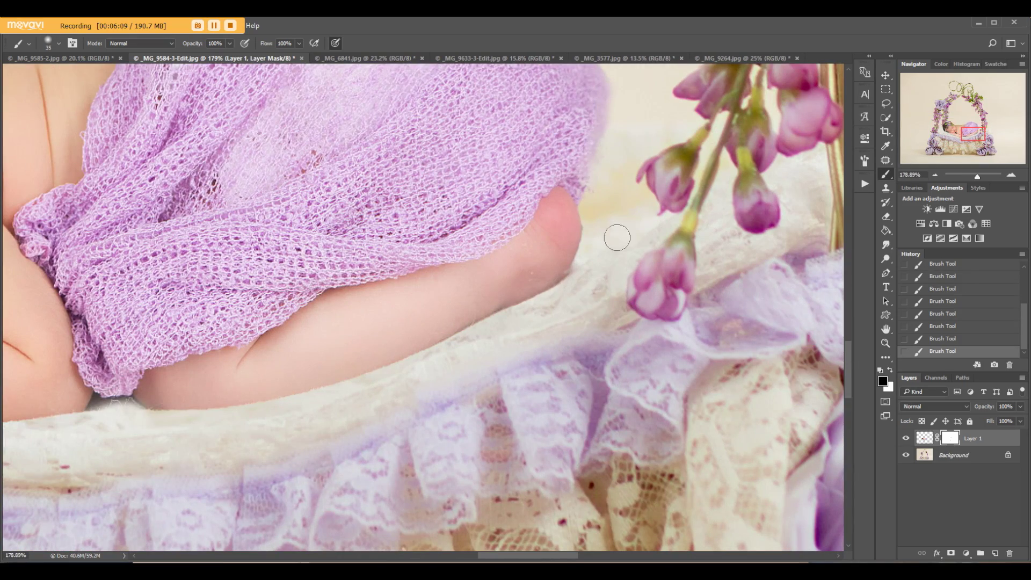
Step: Clean up the mask around the baby's foot with a 7 px brush
{"action": "key", "text": "bracketleft"}
{"action": "key", "text": "bracketleft"}
{"action": "scroll", "coordinate": [598, 230], "scroll_direction": "up", "scroll_amount": 3}
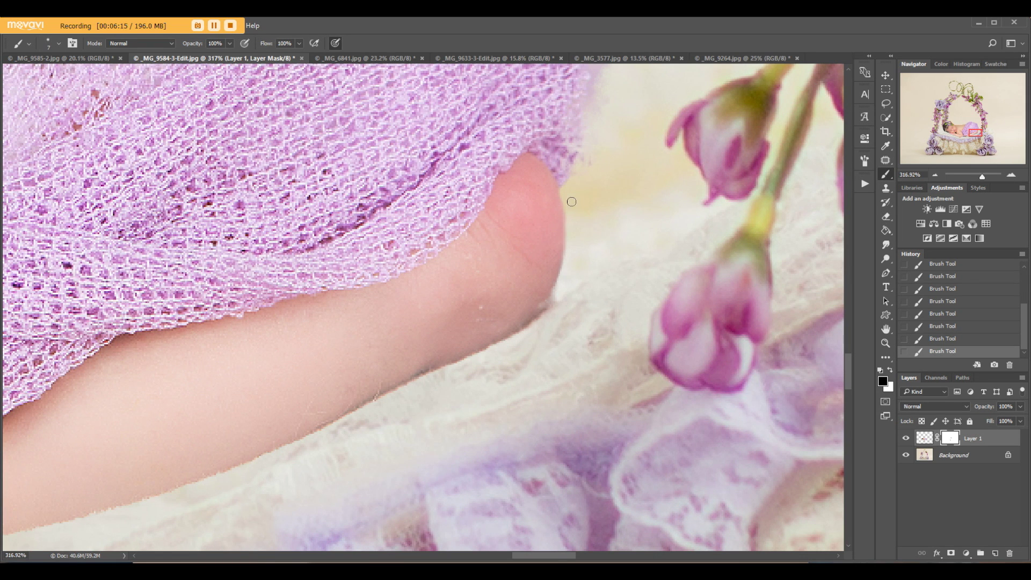
{"action": "scroll", "coordinate": [601, 348], "scroll_direction": "down", "scroll_amount": 5}
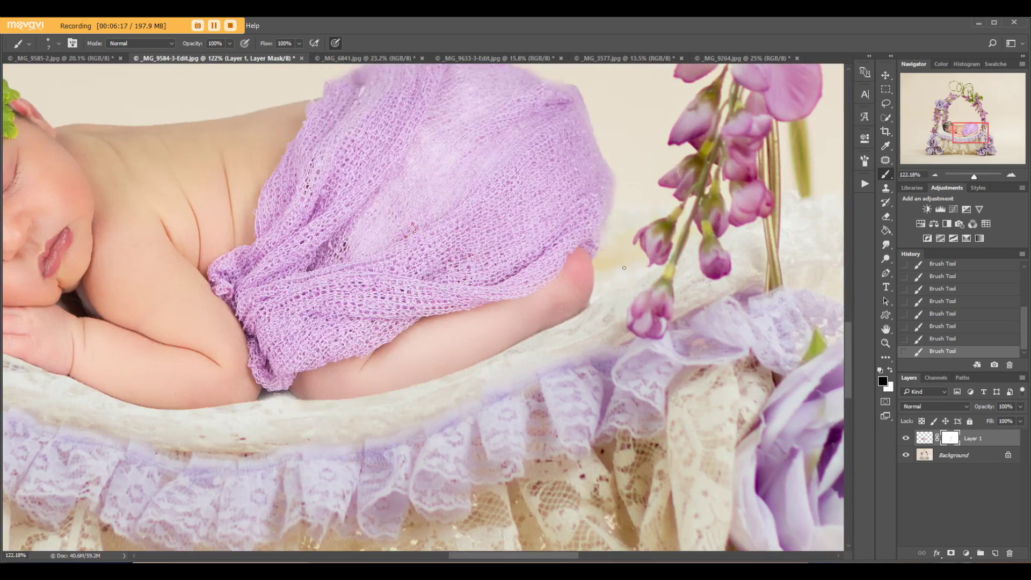
Step: Enlarge the brush to 45 px and touch up the mask along the wrap's outer edge
{"action": "scroll", "coordinate": [623, 198], "scroll_direction": "up", "scroll_amount": 1}
{"action": "key", "text": "bracketright"}
{"action": "key", "text": "bracketright"}
{"action": "key", "text": "bracketright"}
{"action": "key", "text": "bracketright"}
{"action": "key", "text": "bracketright"}
{"action": "key", "text": "bracketright"}
{"action": "key", "text": "bracketright"}
{"action": "key", "text": "bracketright"}
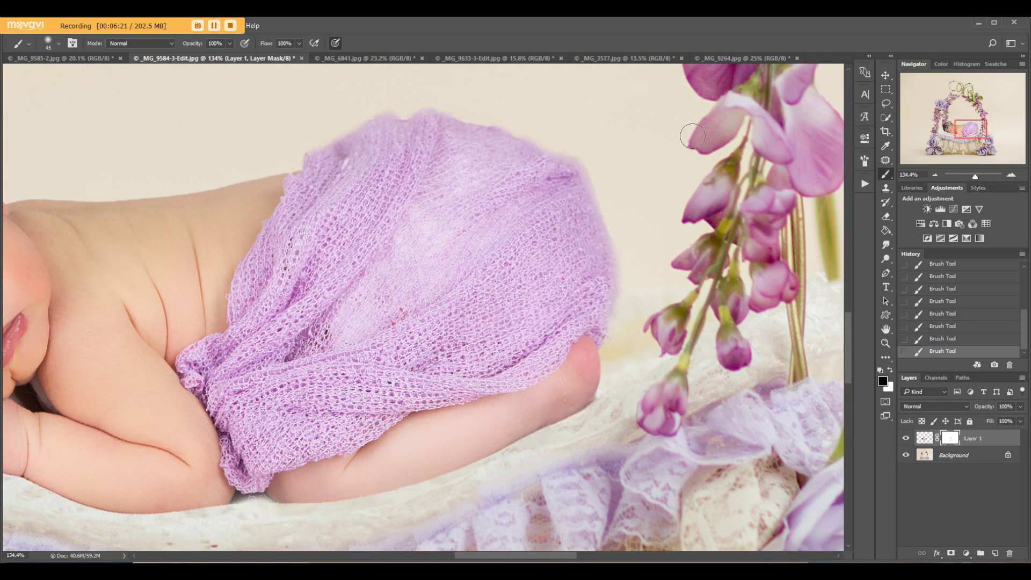
{"action": "scroll", "coordinate": [632, 374], "scroll_direction": "down", "scroll_amount": 2}
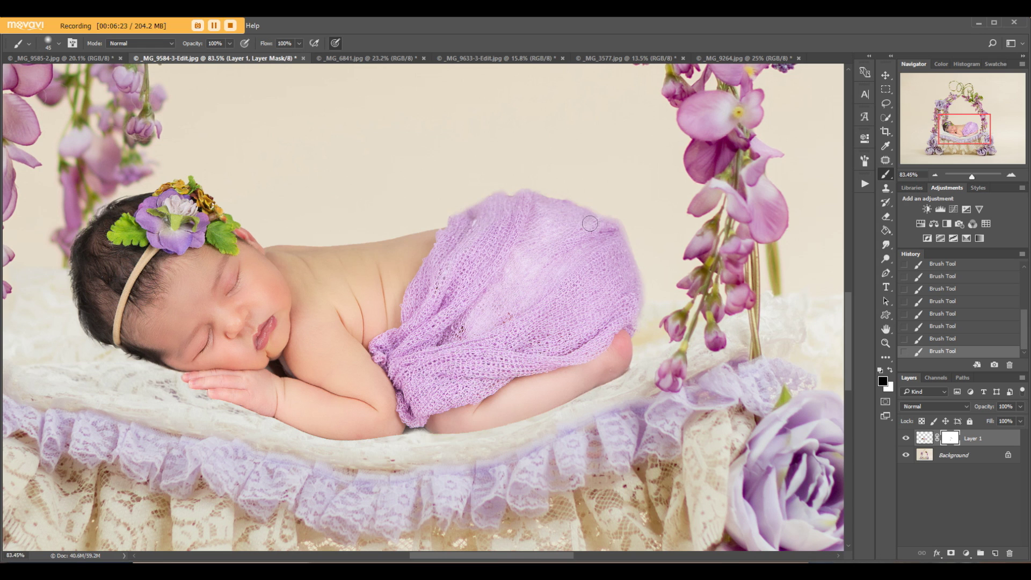
Step: Smudge the wrap's rear and upper edges on the baby layer's image with a 70 px Smudge brush in Lighten mode at 62% strength
{"action": "left_click", "coordinate": [887, 245]}
{"action": "left_click", "coordinate": [924, 439]}
{"action": "key", "text": "bracketright"}
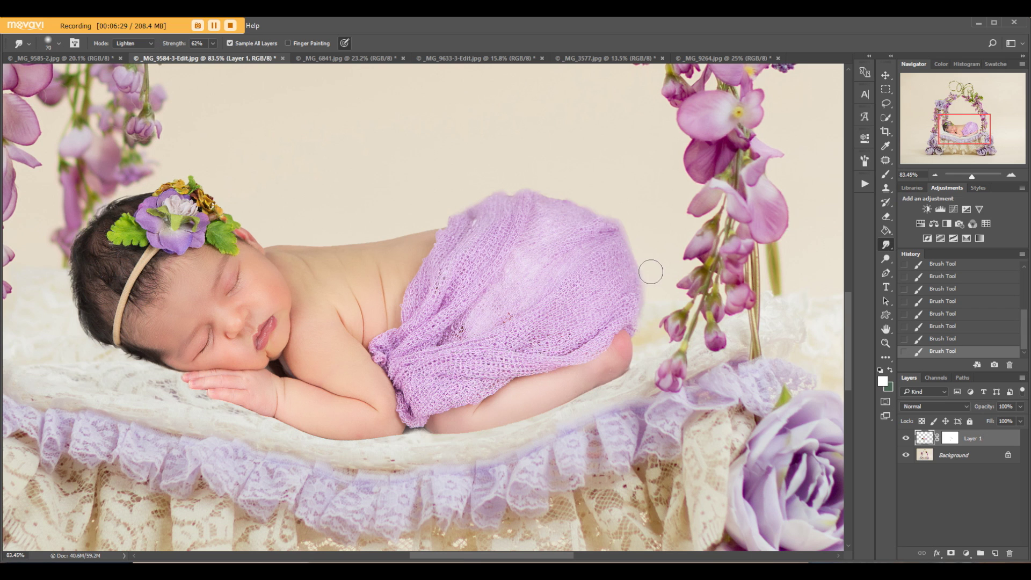
{"action": "left_click_drag", "start_coordinate": [650, 271], "coordinate": [641, 299]}
{"action": "left_click_drag", "start_coordinate": [648, 257], "coordinate": [634, 236]}
{"action": "mouse_move", "coordinate": [630, 216]}
{"action": "left_mouse_down"}
{"action": "mouse_move", "coordinate": [554, 181]}
{"action": "mouse_move", "coordinate": [565, 176]}
{"action": "mouse_move", "coordinate": [516, 175]}
{"action": "left_mouse_up"}
Step: Smooth the wrap's rounded rear edge further with the Smudge brush, enlarging it to 125 px and 200 px
{"action": "key", "text": "bracketright"}
{"action": "key", "text": "bracketright"}
{"action": "key", "text": "bracketright"}
{"action": "key", "text": "bracketright"}
{"action": "key", "text": "bracketright"}
{"action": "key", "text": "bracketright"}
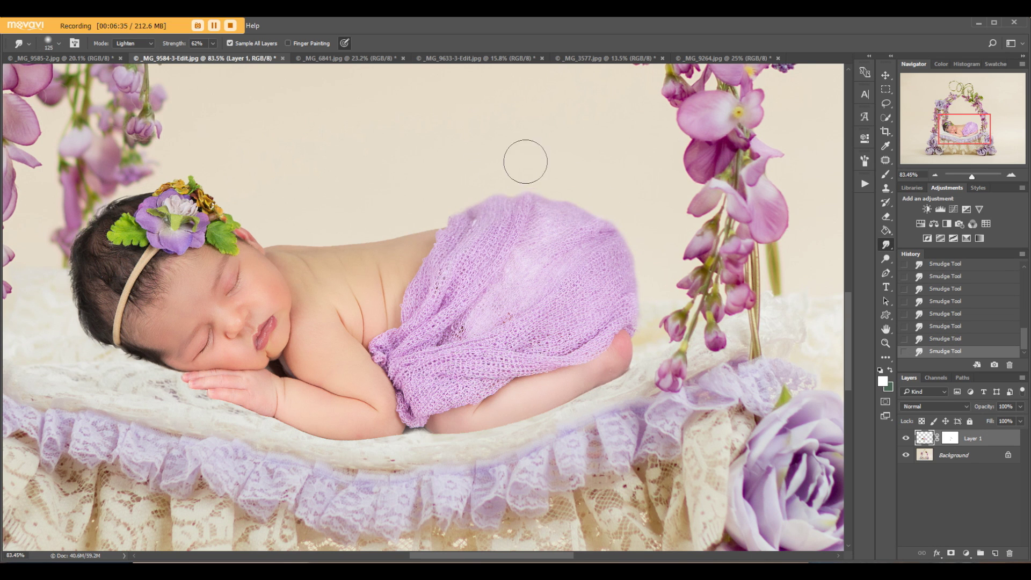
{"action": "left_click_drag", "start_coordinate": [637, 197], "coordinate": [634, 211]}
{"action": "left_click_drag", "start_coordinate": [653, 313], "coordinate": [645, 326]}
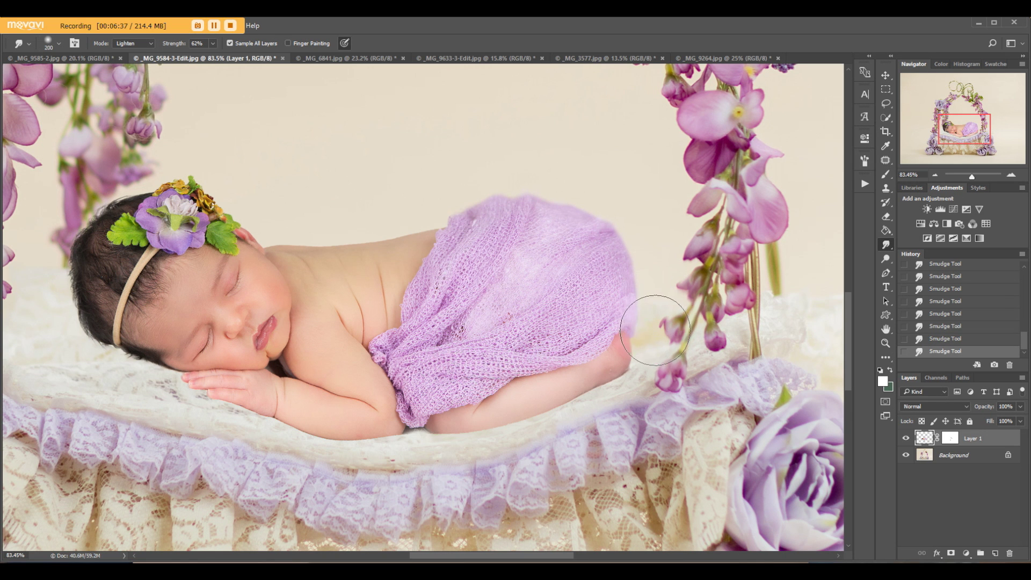
{"action": "left_click", "coordinate": [965, 341]}
{"action": "left_click_drag", "start_coordinate": [646, 289], "coordinate": [641, 288]}
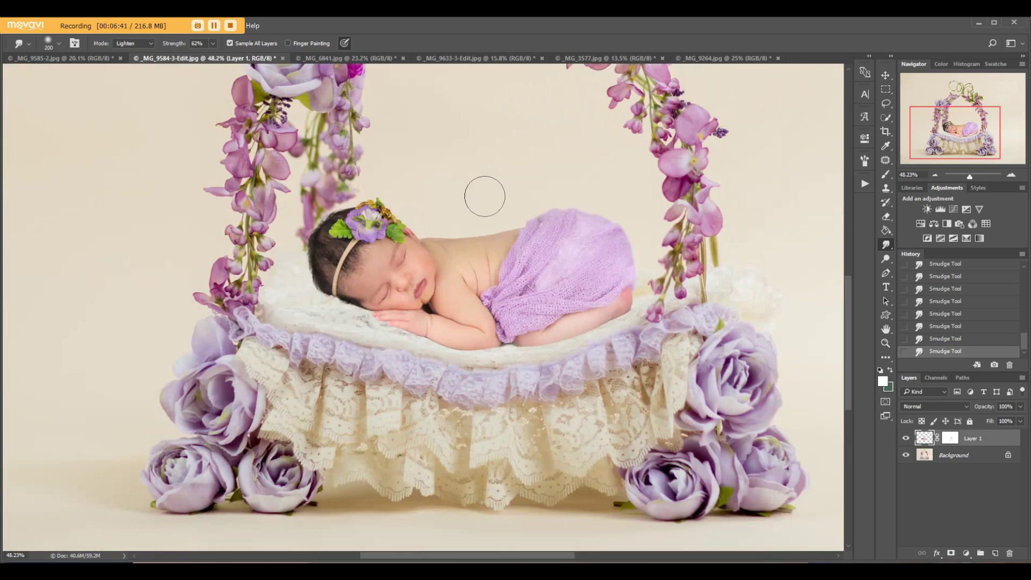
Step: Smudge the hair edge at the back of the baby's head with the 200 px brush, and merge the visible layers
{"action": "scroll", "coordinate": [355, 192], "scroll_direction": "up", "scroll_amount": 3}
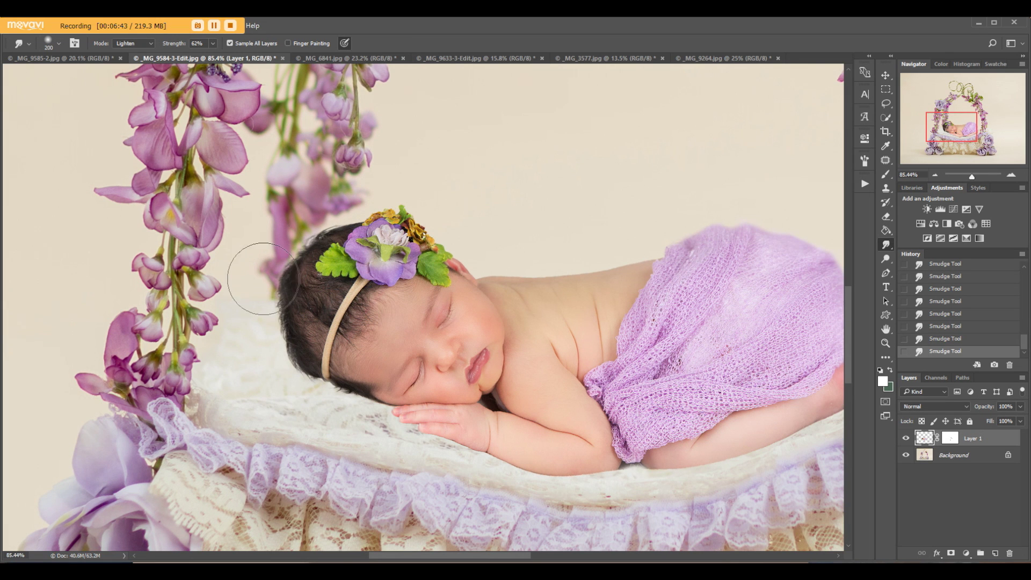
{"action": "left_click_drag", "start_coordinate": [253, 293], "coordinate": [270, 385]}
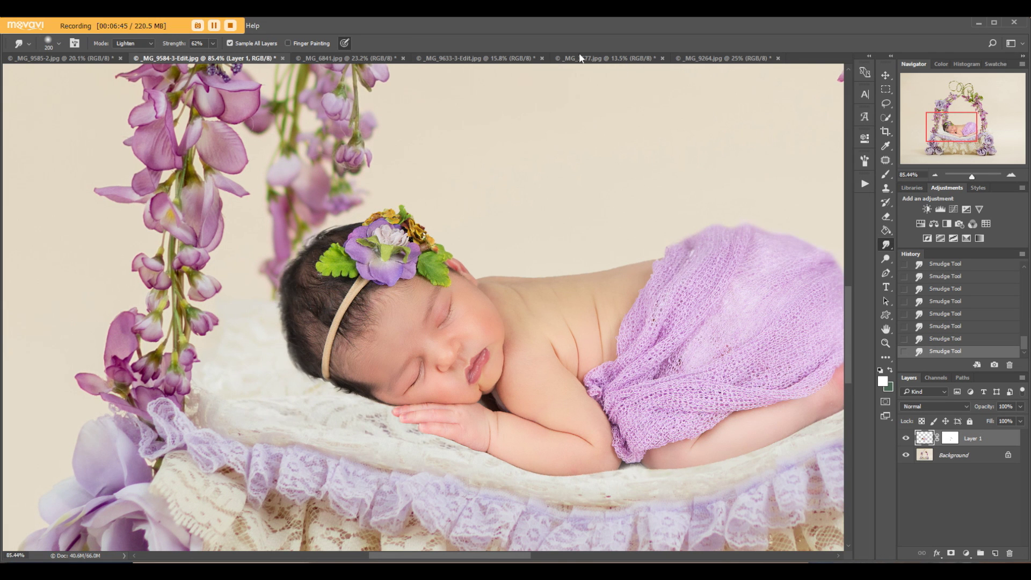
{"action": "scroll", "coordinate": [496, 344], "scroll_direction": "down", "scroll_amount": 8}
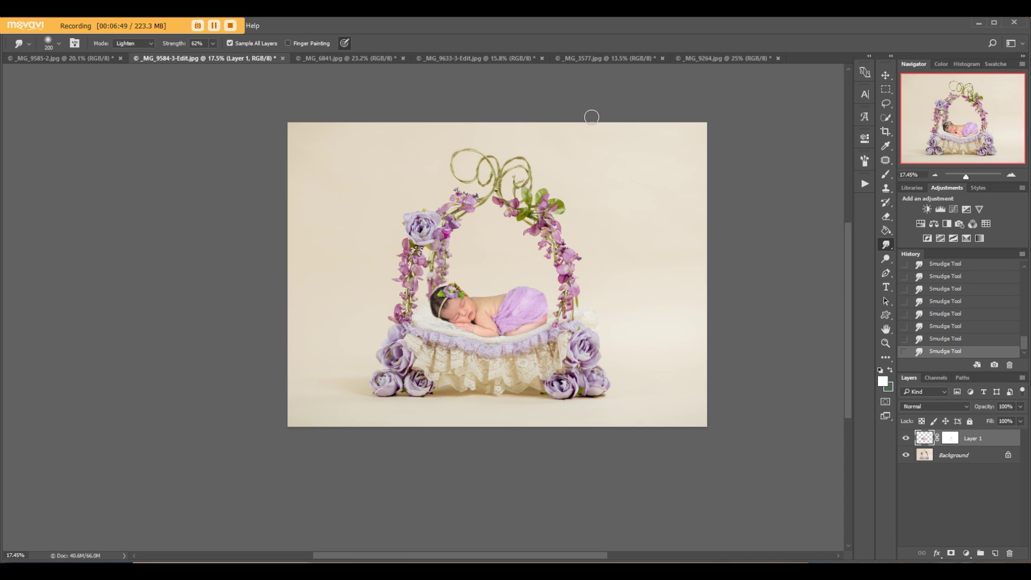
{"action": "key", "text": "ctrl+shift+e"}
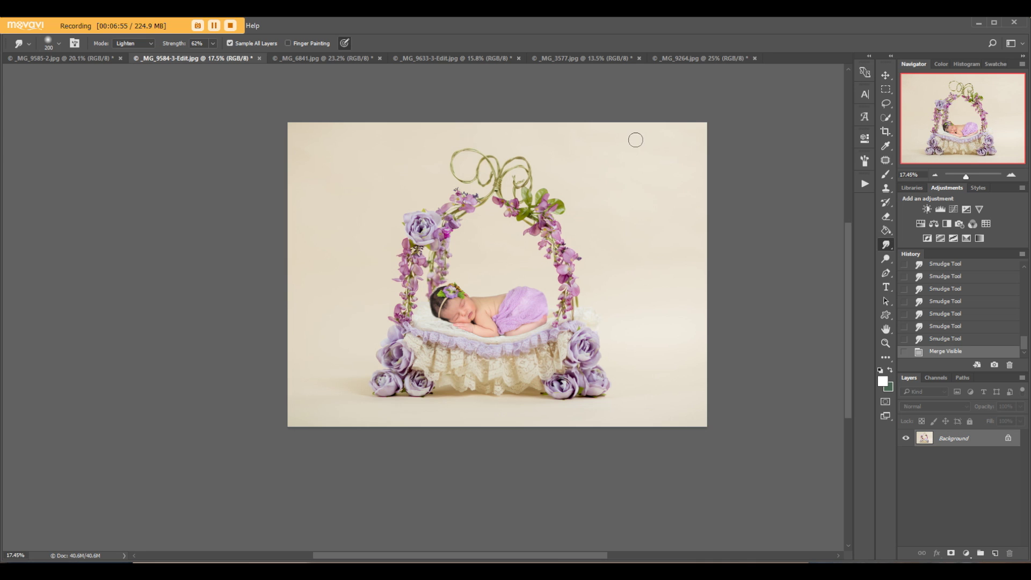
Step: Switch to _MG_6841.jpg and select the baby's head, flower headband, arms and pink sleeves with the Quick Selection tool
{"action": "left_click", "coordinate": [455, 57]}
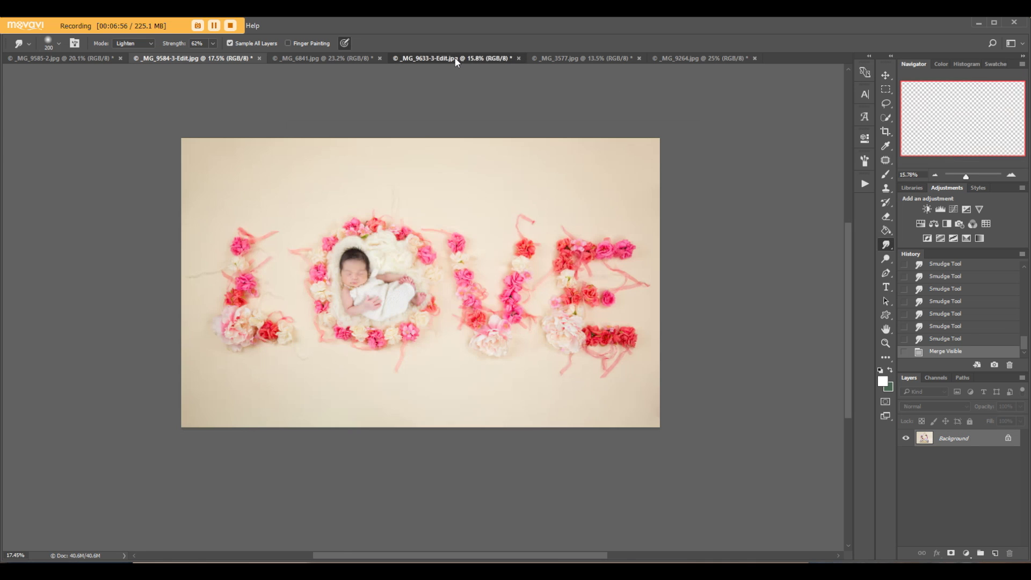
{"action": "left_click", "coordinate": [566, 56]}
{"action": "left_click", "coordinate": [691, 54]}
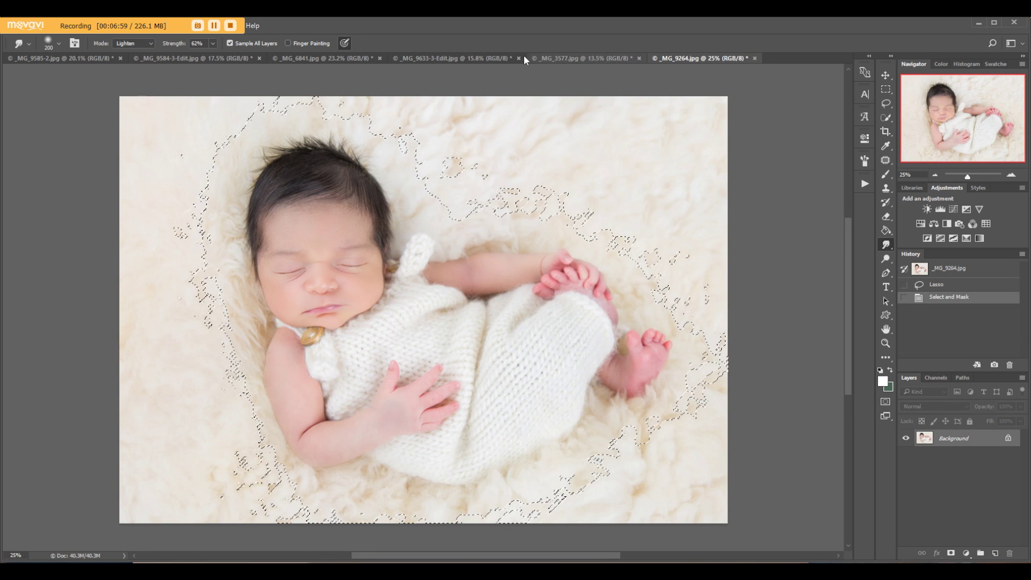
{"action": "left_click", "coordinate": [451, 58]}
{"action": "left_click", "coordinate": [346, 57]}
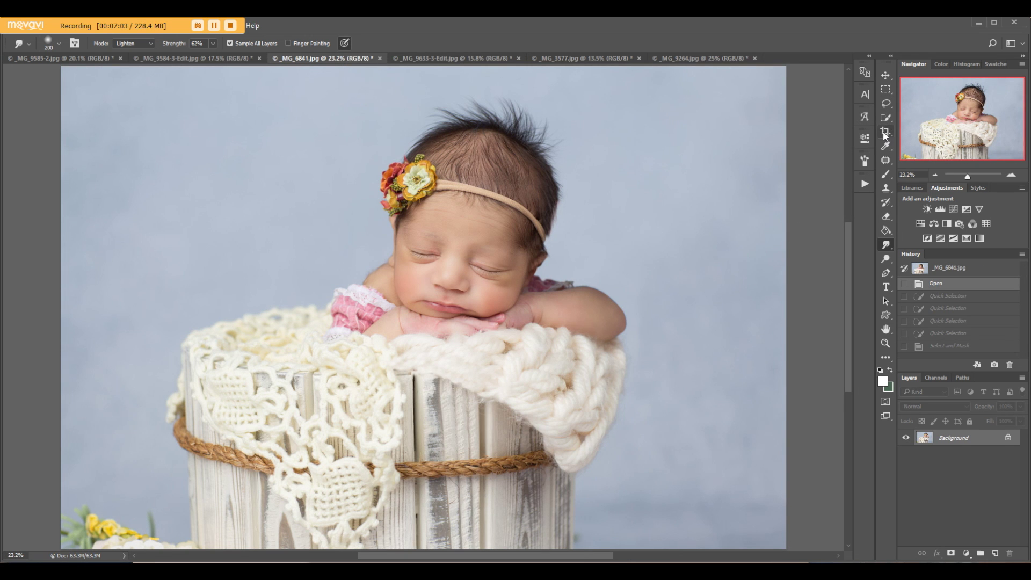
{"action": "left_click", "coordinate": [886, 118]}
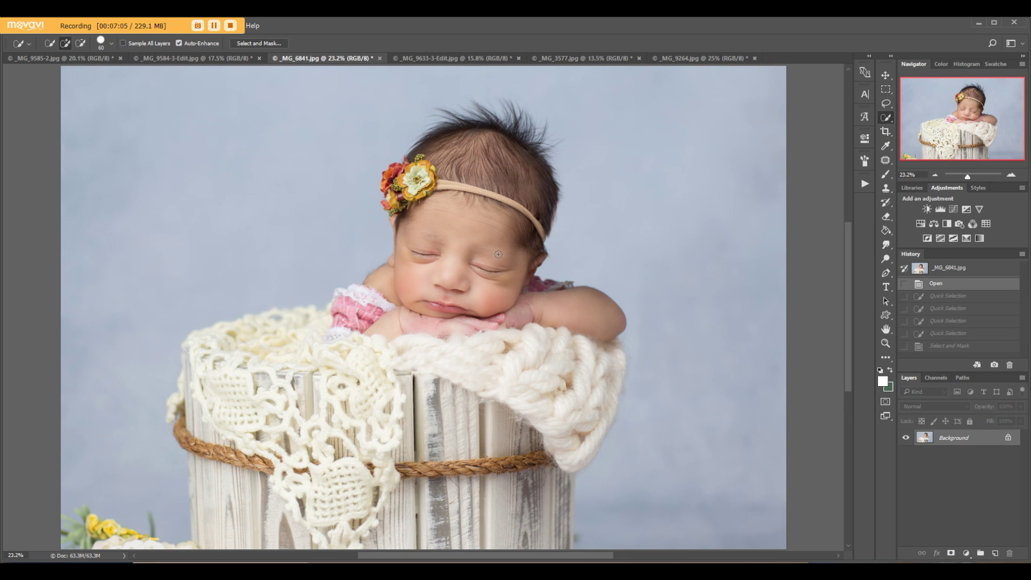
{"action": "mouse_move", "coordinate": [498, 211]}
{"action": "left_mouse_down"}
{"action": "mouse_move", "coordinate": [483, 161]}
{"action": "mouse_move", "coordinate": [419, 188]}
{"action": "mouse_move", "coordinate": [404, 182]}
{"action": "mouse_move", "coordinate": [370, 322]}
{"action": "mouse_move", "coordinate": [370, 298]}
{"action": "mouse_move", "coordinate": [340, 309]}
{"action": "mouse_move", "coordinate": [368, 321]}
{"action": "mouse_move", "coordinate": [558, 285]}
{"action": "mouse_move", "coordinate": [548, 312]}
{"action": "mouse_move", "coordinate": [575, 311]}
{"action": "mouse_move", "coordinate": [517, 303]}
{"action": "mouse_move", "coordinate": [507, 134]}
{"action": "mouse_move", "coordinate": [516, 140]}
{"action": "mouse_move", "coordinate": [457, 134]}
{"action": "left_mouse_up"}
{"action": "key", "text": "bracketleft"}
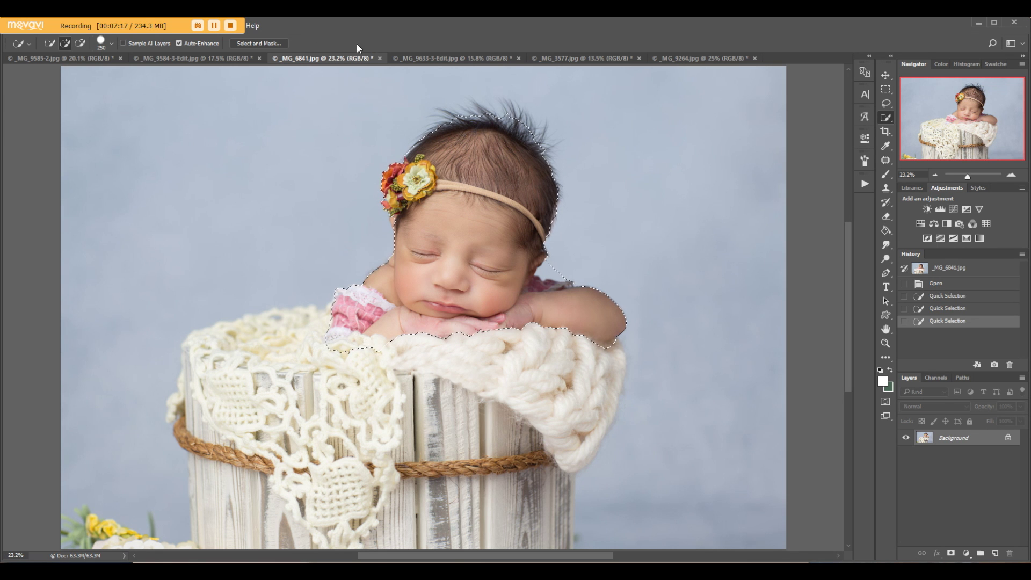
Step: Refine the baby's selection in Select and Mask, brushing the hair outline at 100 px and the gap below the ear at 90 px, and apply it
{"action": "left_click", "coordinate": [259, 43]}
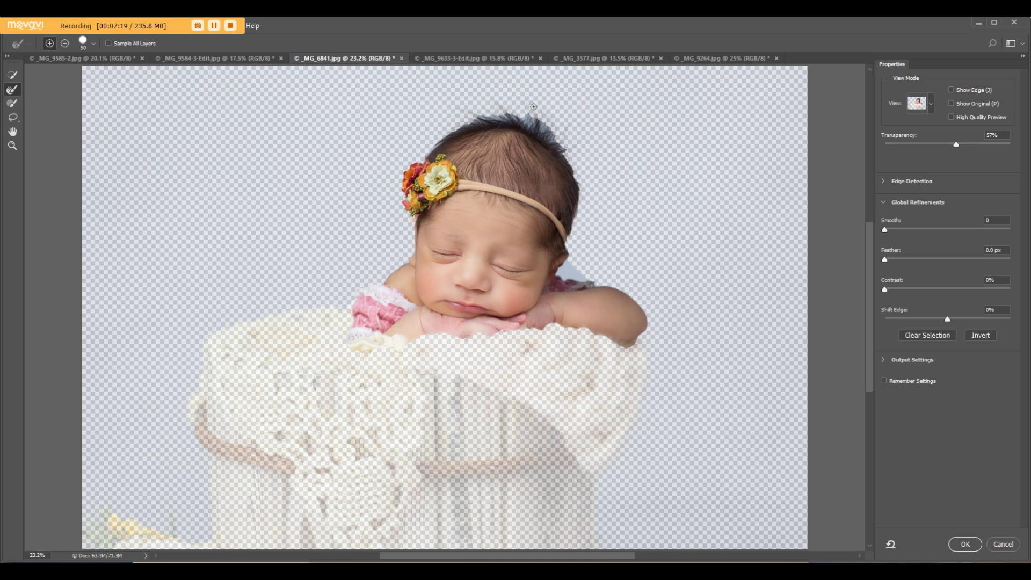
{"action": "key", "text": "bracketright"}
{"action": "key", "text": "bracketright"}
{"action": "key", "text": "bracketright"}
{"action": "key", "text": "bracketright"}
{"action": "key", "text": "bracketright"}
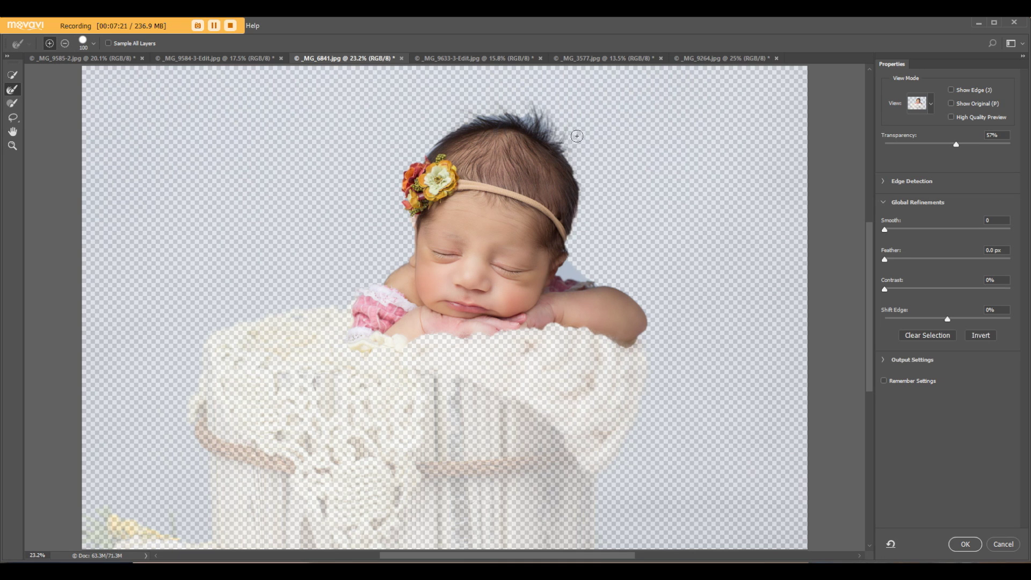
{"action": "mouse_move", "coordinate": [524, 117]}
{"action": "left_mouse_down"}
{"action": "mouse_move", "coordinate": [489, 108]}
{"action": "mouse_move", "coordinate": [434, 129]}
{"action": "mouse_move", "coordinate": [427, 145]}
{"action": "left_mouse_up"}
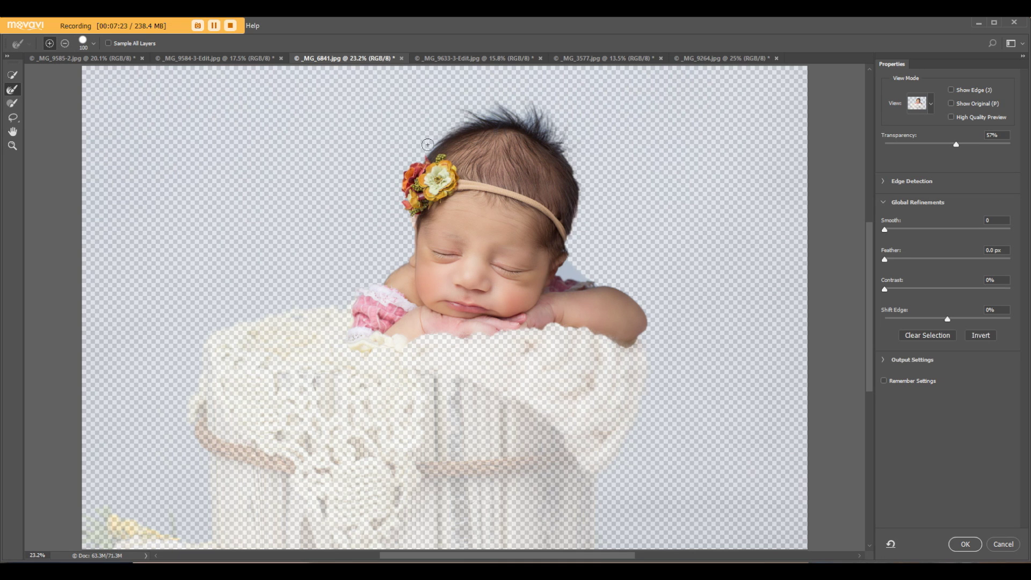
{"action": "mouse_move", "coordinate": [478, 102]}
{"action": "left_mouse_down"}
{"action": "mouse_move", "coordinate": [537, 120]}
{"action": "mouse_move", "coordinate": [568, 154]}
{"action": "mouse_move", "coordinate": [582, 200]}
{"action": "left_mouse_up"}
{"action": "key", "text": "bracketleft"}
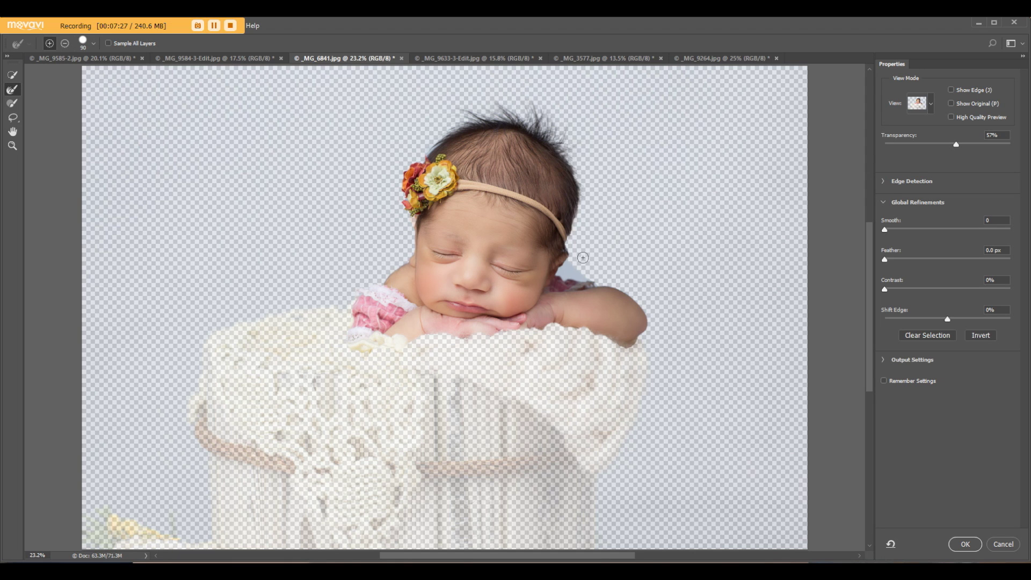
{"action": "left_click_drag", "start_coordinate": [569, 266], "coordinate": [571, 280]}
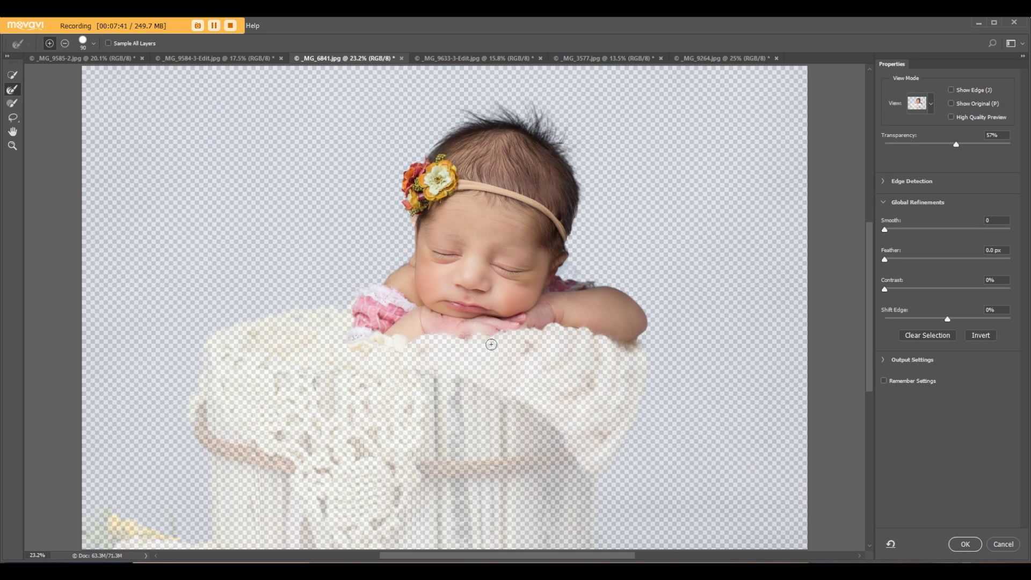
{"action": "left_click", "coordinate": [977, 546]}
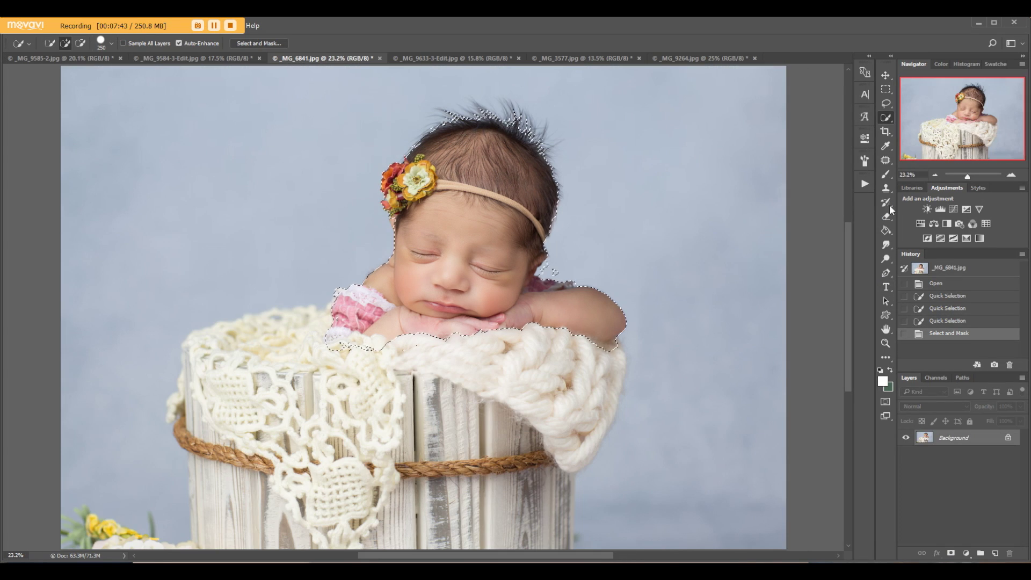
Step: Move the selected baby into _MG_9585-2.jpg, scale it to about 63.6%, and seat it in the teacup behind the front rim
{"action": "left_click", "coordinate": [885, 74]}
{"action": "left_click_drag", "start_coordinate": [508, 209], "coordinate": [617, 208]}
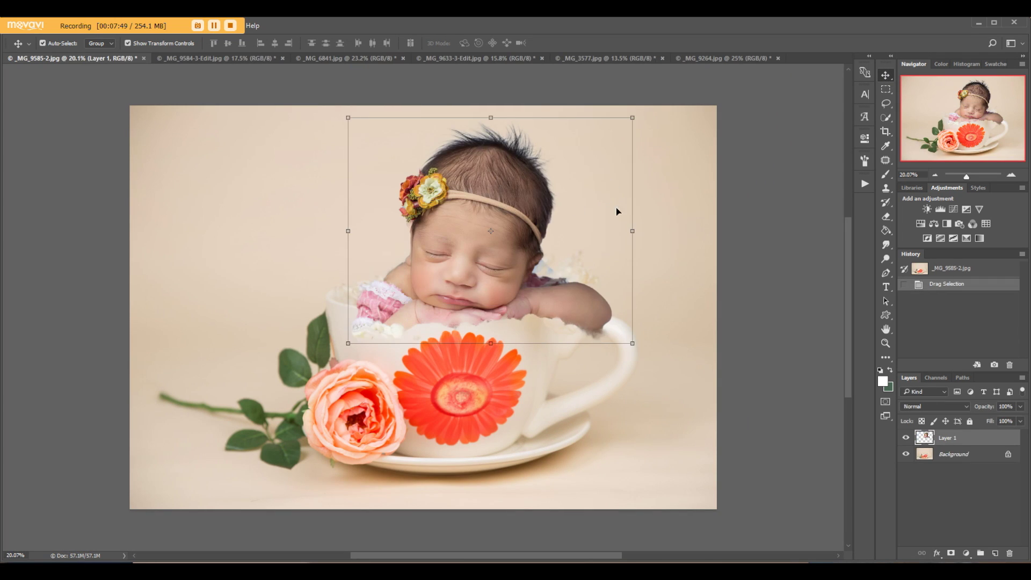
{"action": "scroll", "coordinate": [485, 265], "scroll_direction": "down", "scroll_amount": 2}
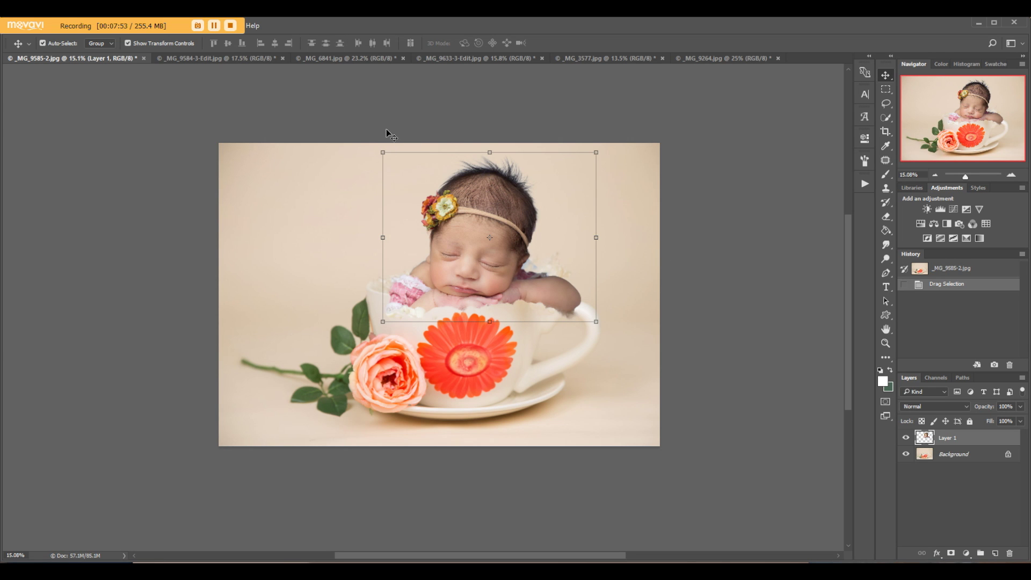
{"action": "left_click_drag", "start_coordinate": [378, 150], "coordinate": [444, 205]}
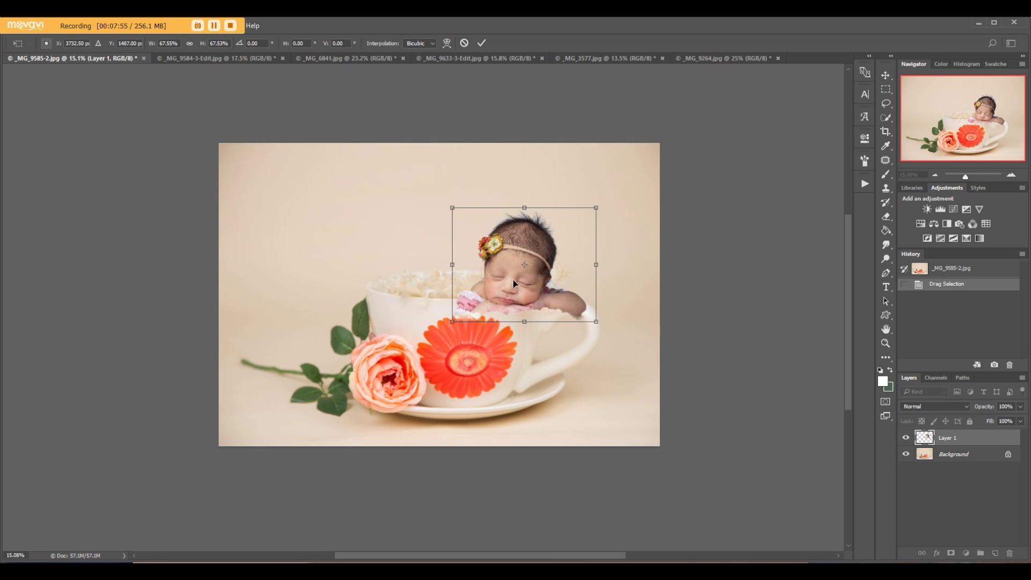
{"action": "left_click_drag", "start_coordinate": [513, 279], "coordinate": [459, 266]}
{"action": "scroll", "coordinate": [459, 267], "scroll_direction": "up", "scroll_amount": 2}
{"action": "left_click_drag", "start_coordinate": [613, 139], "coordinate": [599, 149]}
{"action": "left_click_drag", "start_coordinate": [572, 196], "coordinate": [581, 196]}
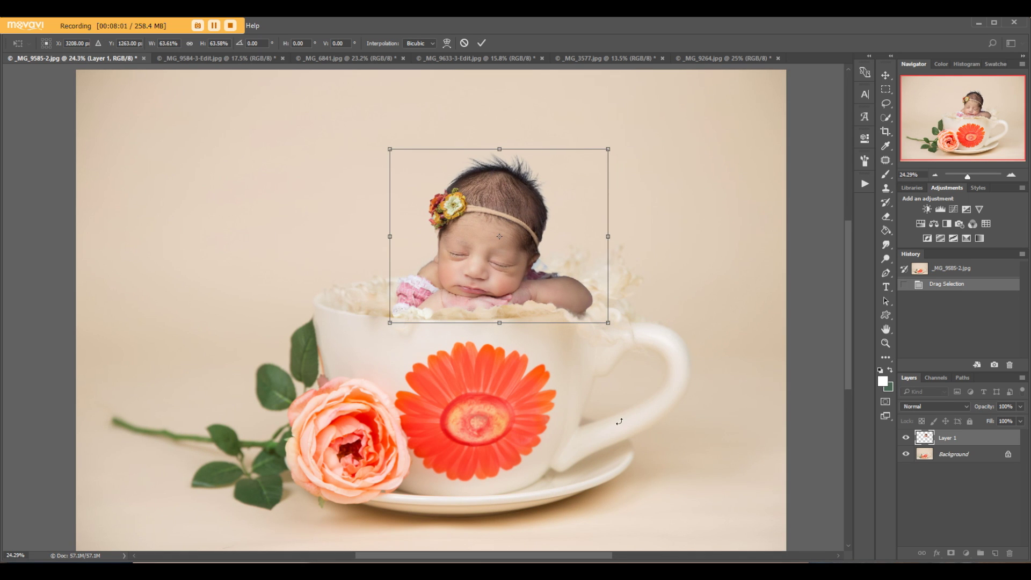
{"action": "left_click", "coordinate": [482, 43]}
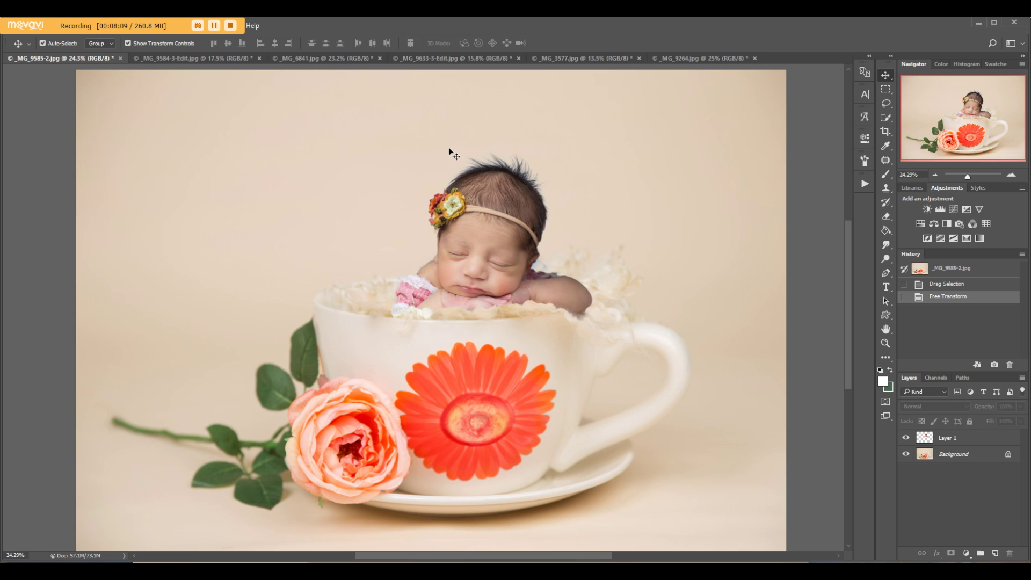
{"action": "left_click", "coordinate": [350, 56]}
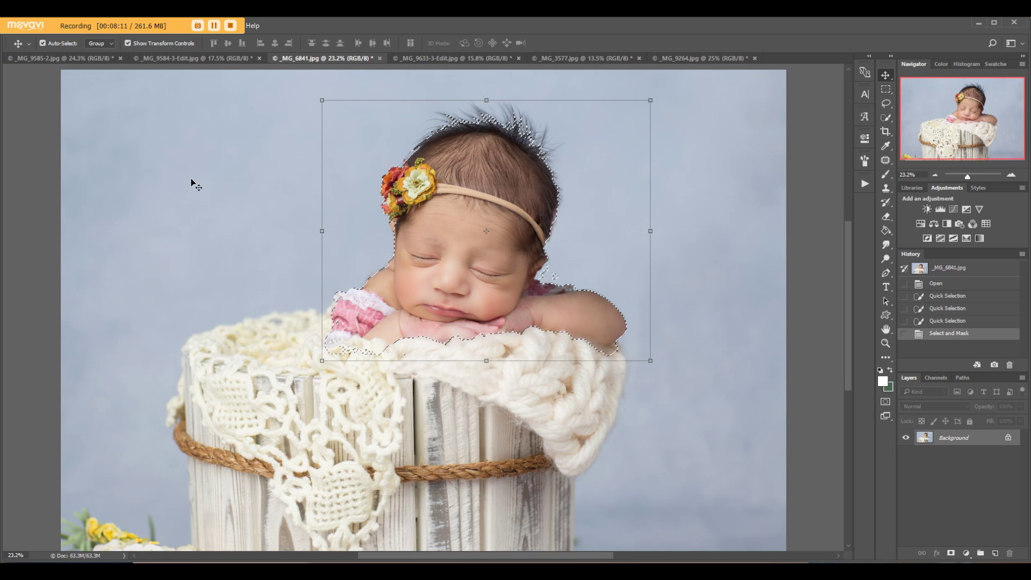
{"action": "left_click", "coordinate": [82, 56]}
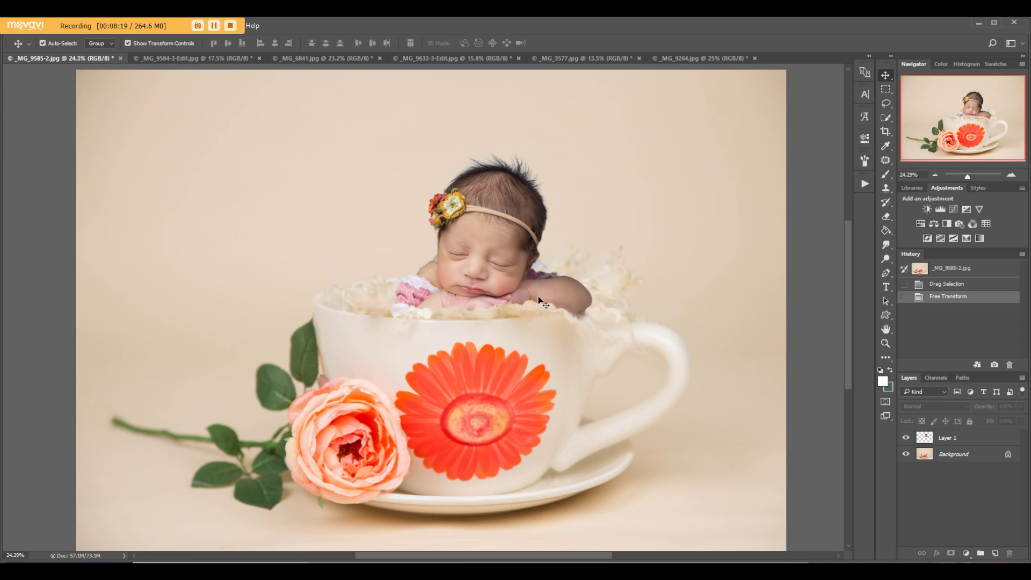
{"action": "left_click", "coordinate": [949, 438]}
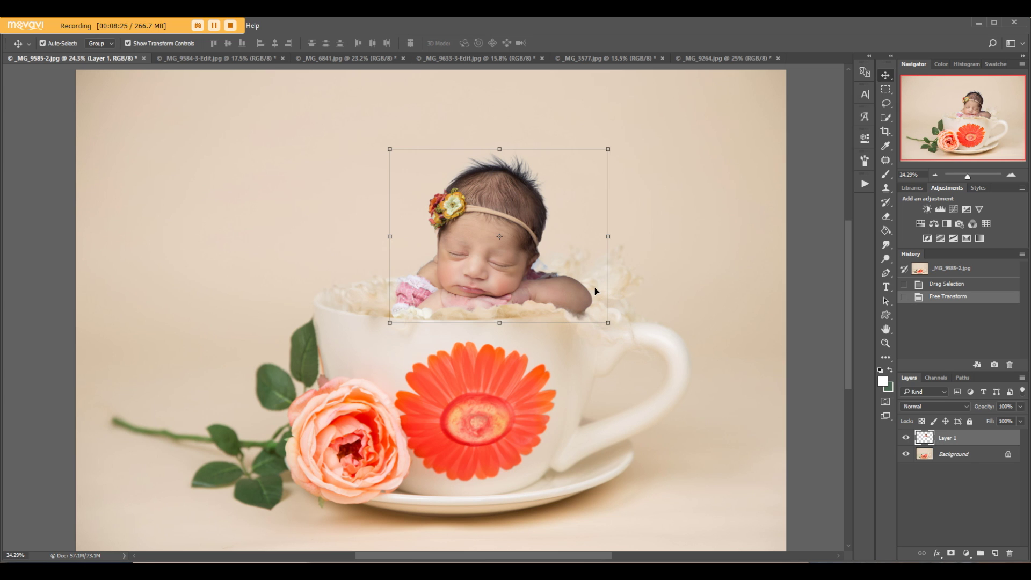
{"action": "left_click", "coordinate": [632, 317]}
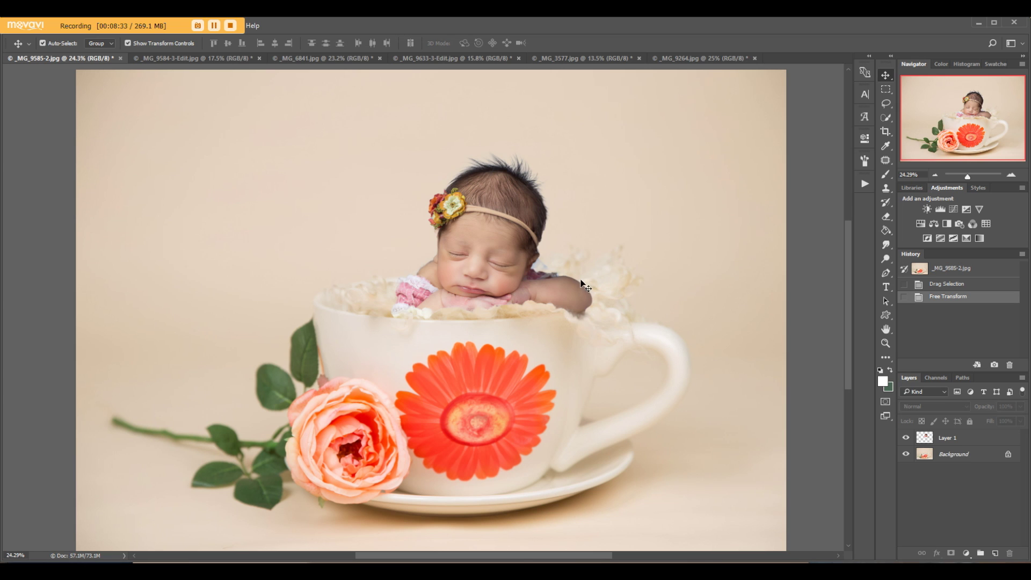
Step: Slim the outer side of the baby's bent arm on Layer 1 with Liquify, pushing it inward with 700 px and 600 px brushes
{"action": "left_click", "coordinate": [592, 301]}
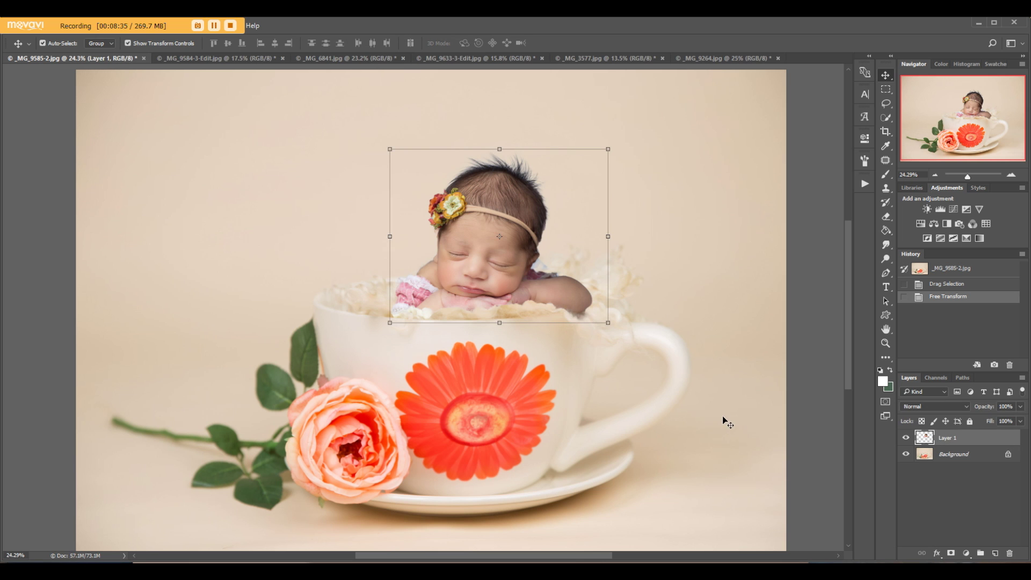
{"action": "key", "text": "ctrl+shift+x"}
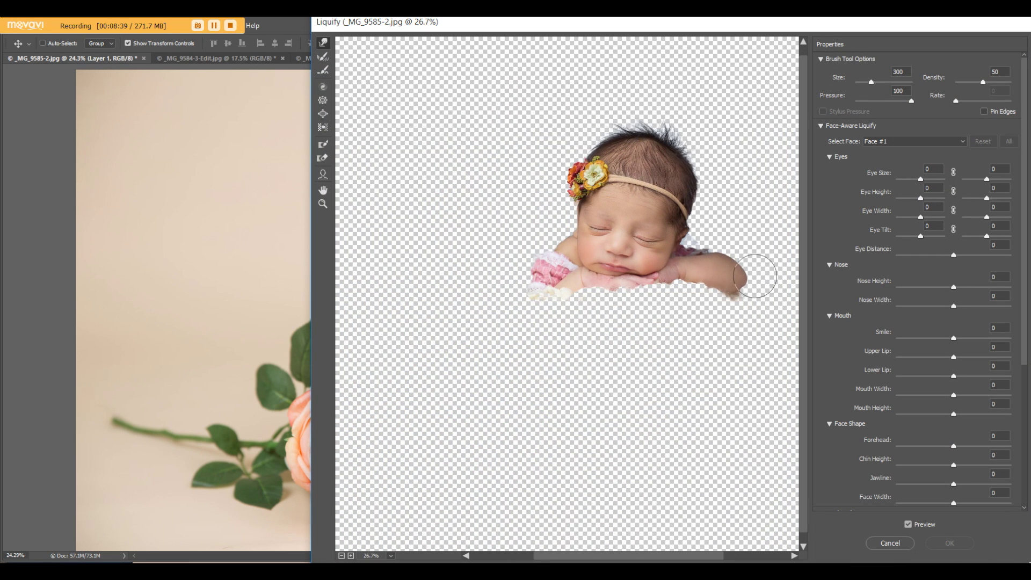
{"action": "key", "text": "bracketright"}
{"action": "key", "text": "bracketright"}
{"action": "key", "text": "bracketright"}
{"action": "key", "text": "bracketright"}
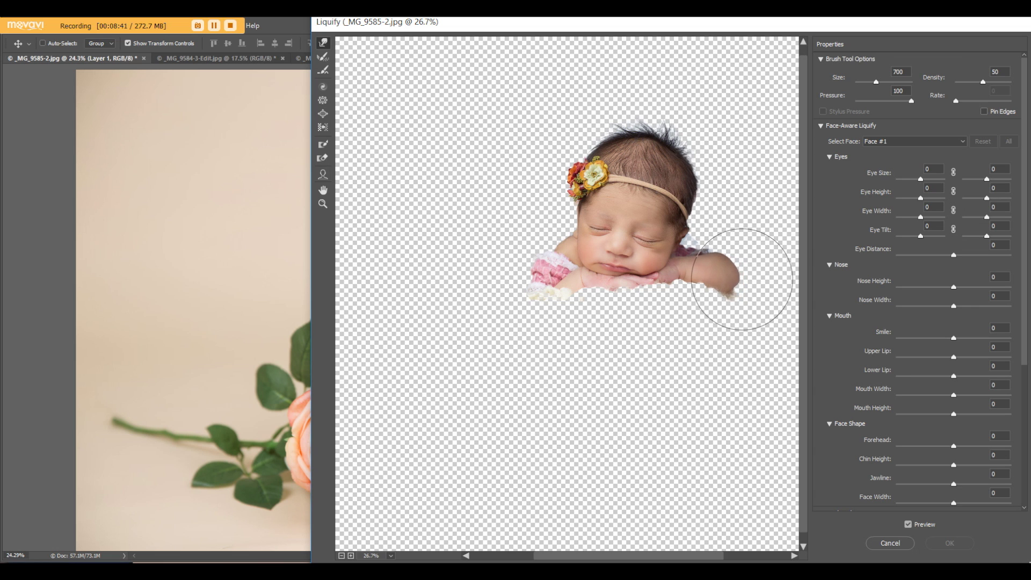
{"action": "key", "text": "bracketleft"}
{"action": "key", "text": "bracketleft"}
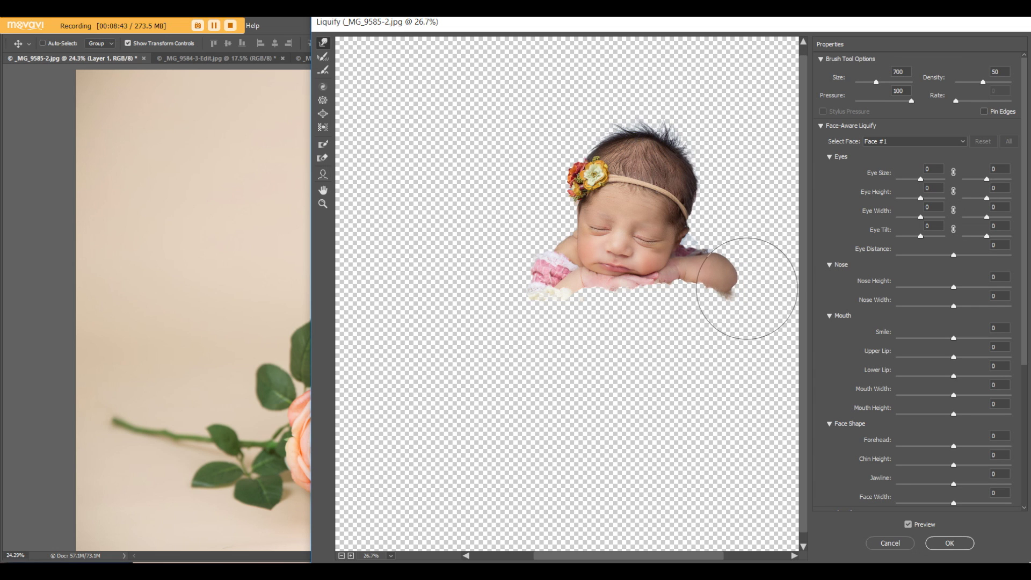
{"action": "key", "text": "bracketleft"}
{"action": "key", "text": "bracketright"}
{"action": "key", "text": "bracketright"}
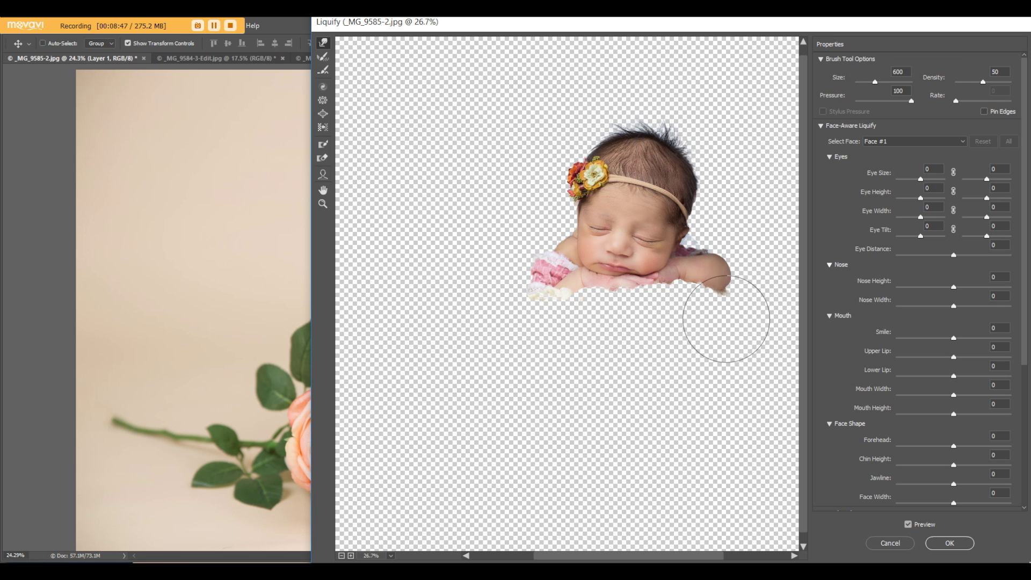
{"action": "left_click", "coordinate": [949, 542]}
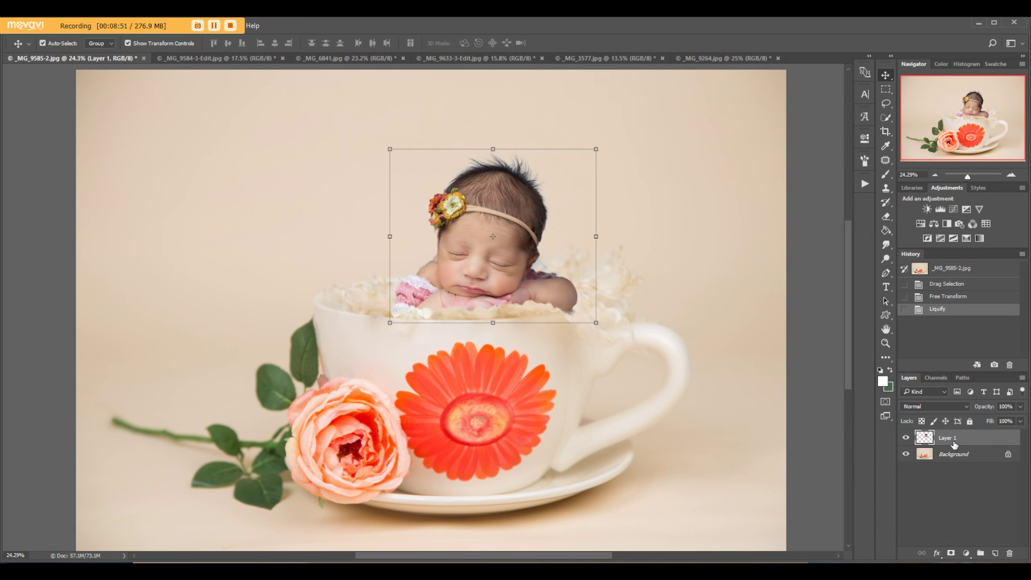
Step: Add a layer mask to Layer 1 and paint out the blue background remnants between the ear and the pink sleeve with a 45 px black brush
{"action": "left_click", "coordinate": [951, 552]}
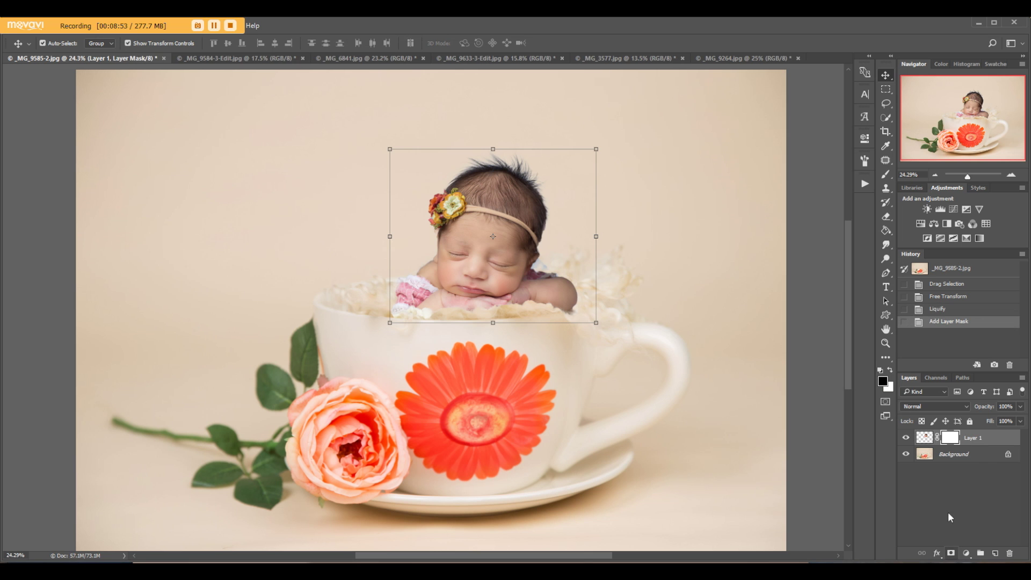
{"action": "left_click", "coordinate": [885, 175]}
{"action": "scroll", "coordinate": [537, 247], "scroll_direction": "up", "scroll_amount": 5}
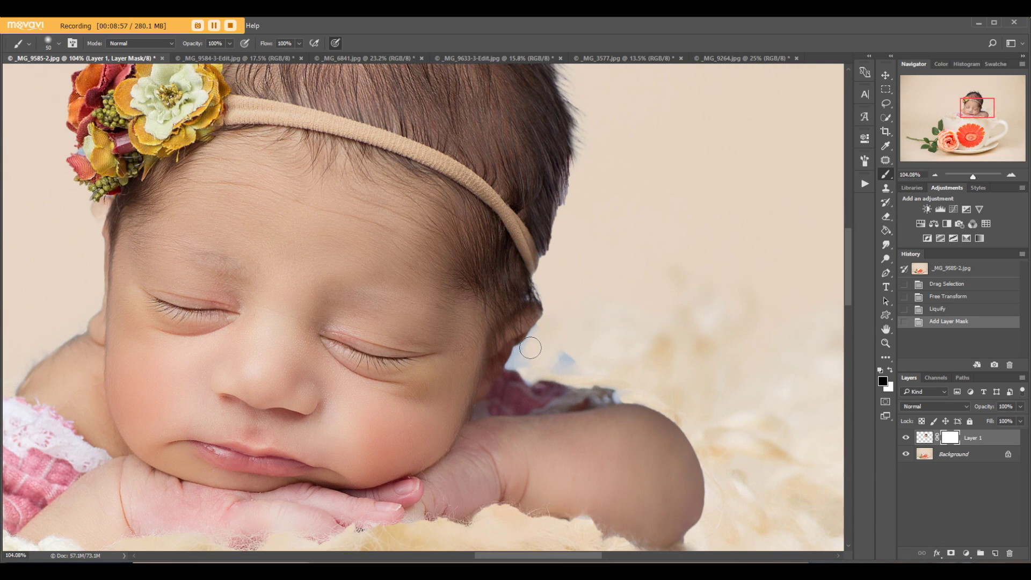
{"action": "left_click_drag", "start_coordinate": [530, 348], "coordinate": [535, 334]}
{"action": "key", "text": "ctrl+z"}
{"action": "key", "text": "bracketleft"}
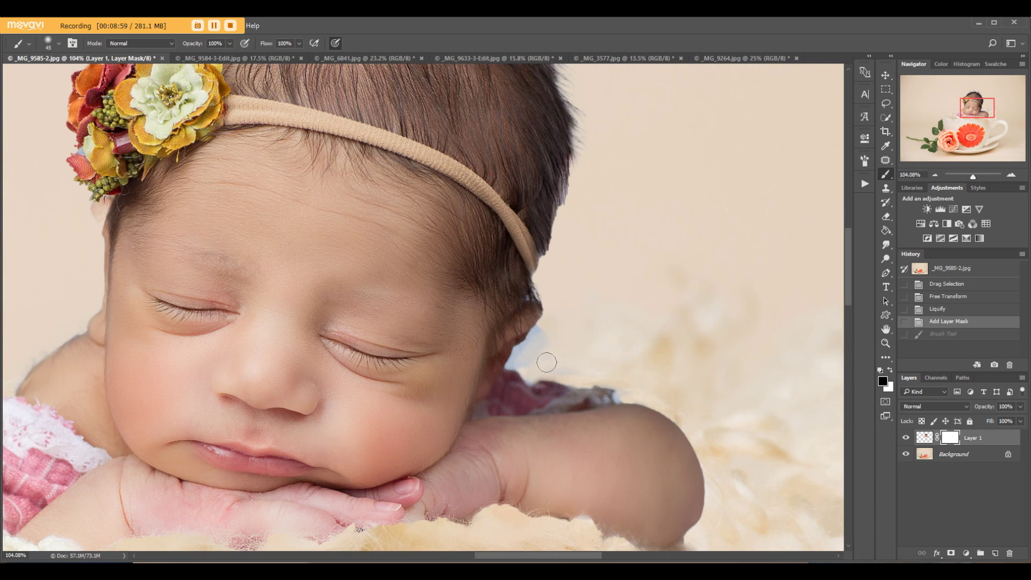
{"action": "mouse_move", "coordinate": [615, 382]}
{"action": "left_mouse_down"}
{"action": "mouse_move", "coordinate": [566, 367]}
{"action": "mouse_move", "coordinate": [513, 368]}
{"action": "mouse_move", "coordinate": [543, 332]}
{"action": "left_mouse_up"}
{"action": "key", "text": "bracketleft"}
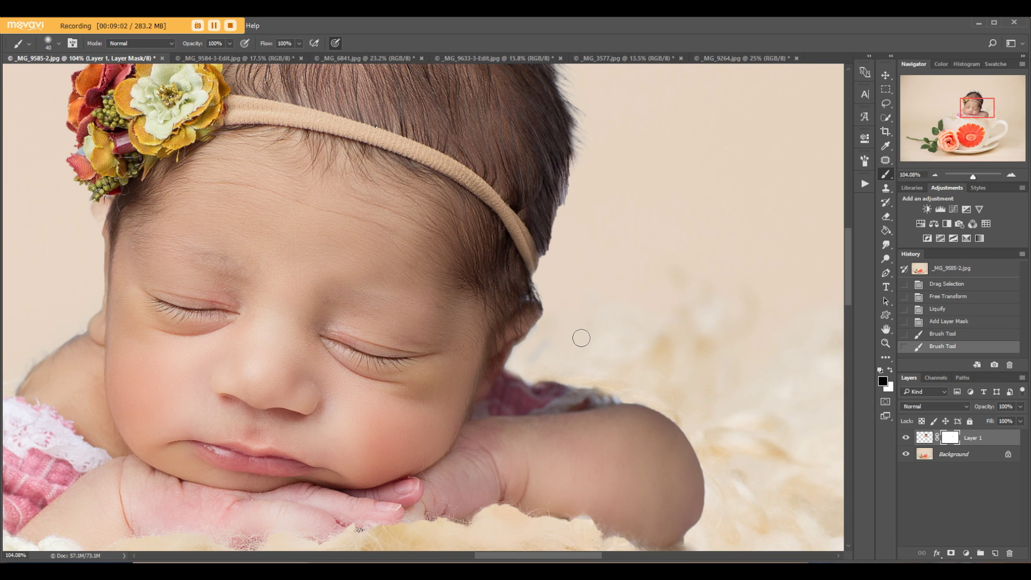
Step: Set the brush hardness to 55% and mask the leftover fringe around the ear, back sleeve and rear hair, reducing the brush to 30 px
{"action": "right_click", "coordinate": [290, 143]}
{"action": "left_click", "coordinate": [466, 173]}
{"action": "left_click", "coordinate": [619, 109]}
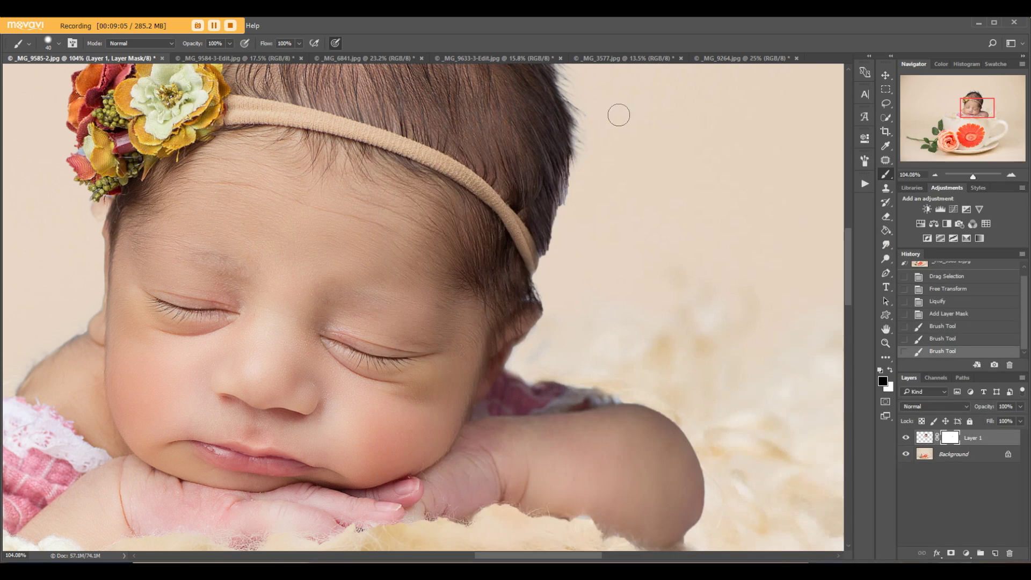
{"action": "scroll", "coordinate": [598, 381], "scroll_direction": "up", "scroll_amount": 3}
{"action": "mouse_move", "coordinate": [479, 363]}
{"action": "left_mouse_down"}
{"action": "mouse_move", "coordinate": [517, 304]}
{"action": "mouse_move", "coordinate": [509, 285]}
{"action": "mouse_move", "coordinate": [451, 356]}
{"action": "mouse_move", "coordinate": [661, 403]}
{"action": "left_mouse_up"}
{"action": "key", "text": "bracketleft"}
{"action": "key", "text": "bracketleft"}
{"action": "left_click_drag", "start_coordinate": [502, 213], "coordinate": [511, 227]}
{"action": "scroll", "coordinate": [584, 271], "scroll_direction": "down", "scroll_amount": 3}
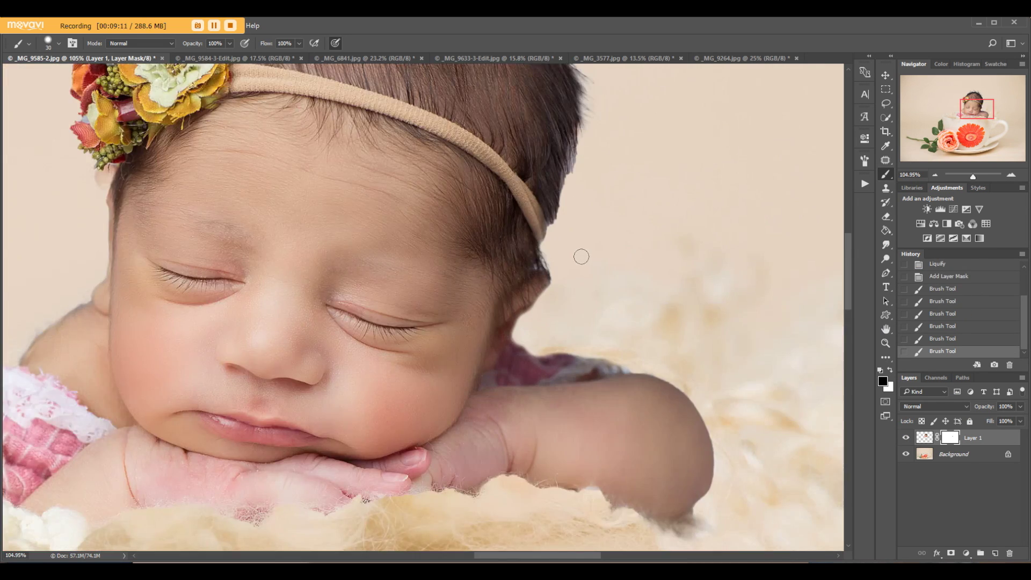
{"action": "scroll", "coordinate": [588, 198], "scroll_direction": "up", "scroll_amount": 2}
{"action": "left_click_drag", "start_coordinate": [580, 184], "coordinate": [569, 204]}
{"action": "scroll", "coordinate": [572, 217], "scroll_direction": "down", "scroll_amount": 5}
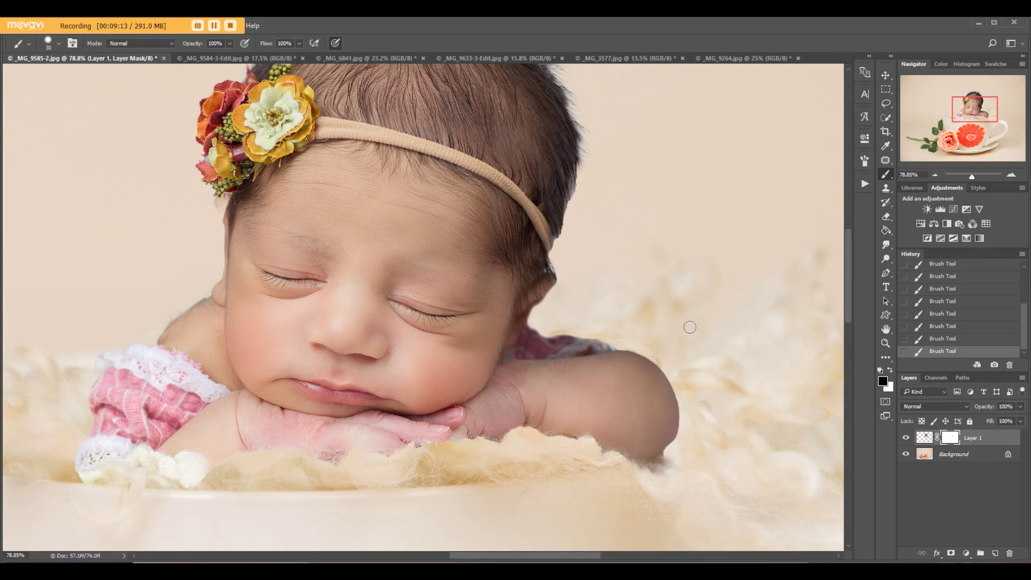
Step: Mask the fringe along the baby's bare shoulder above the lace sleeve with the 30 px brush
{"action": "scroll", "coordinate": [689, 327], "scroll_direction": "down", "scroll_amount": 5}
{"action": "scroll", "coordinate": [382, 304], "scroll_direction": "up", "scroll_amount": 10}
{"action": "left_click_drag", "start_coordinate": [412, 317], "coordinate": [345, 362]}
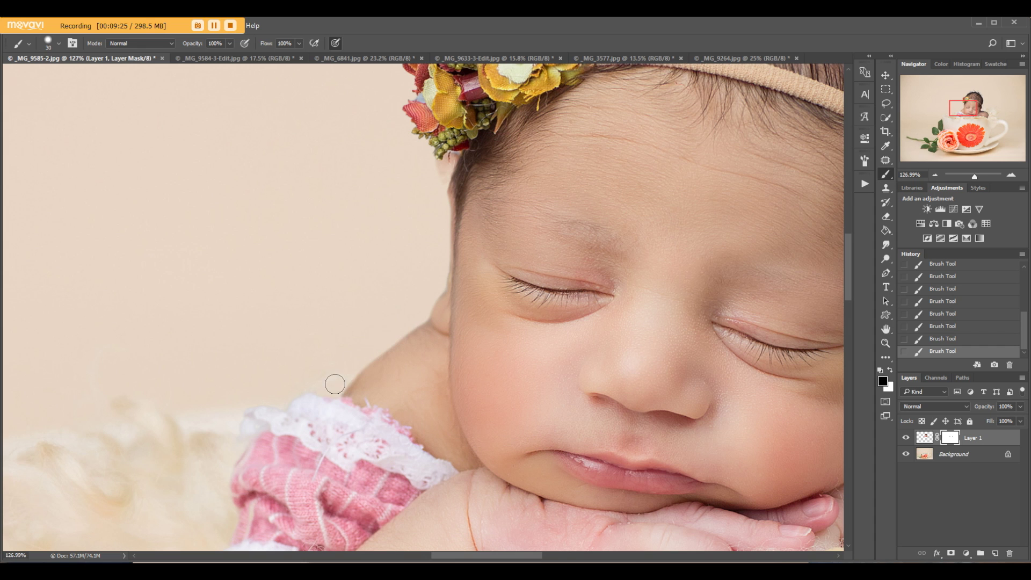
Step: Soften the brush, enlarge it to 150 px, and mask the dark lower edge of the baby's elbow so it blends into the cup's fluff
{"action": "scroll", "coordinate": [335, 385], "scroll_direction": "down", "scroll_amount": 5}
{"action": "key", "text": "bracketright"}
{"action": "scroll", "coordinate": [322, 258], "scroll_direction": "down", "scroll_amount": 5}
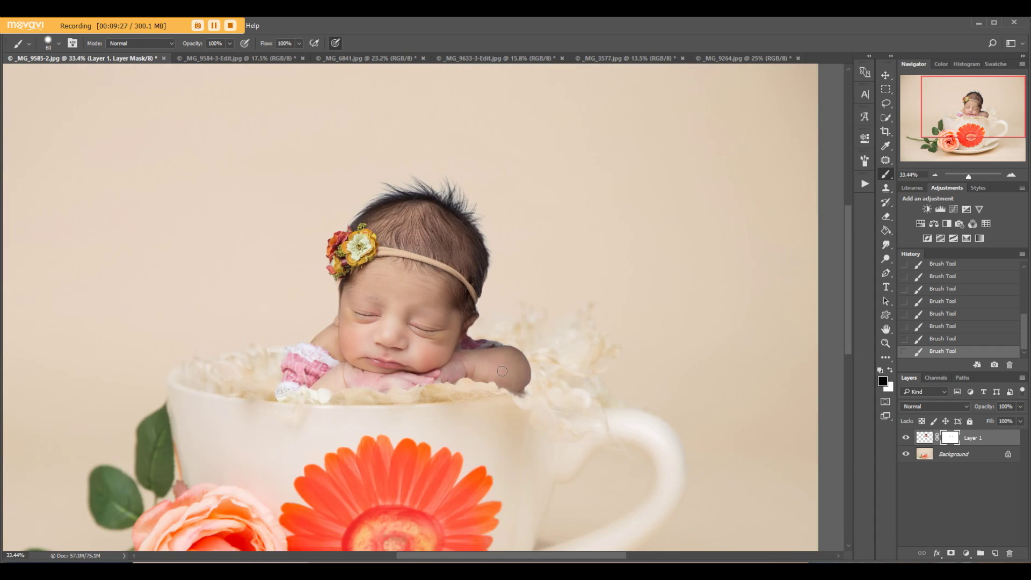
{"action": "scroll", "coordinate": [466, 371], "scroll_direction": "up", "scroll_amount": 6}
{"action": "scroll", "coordinate": [500, 354], "scroll_direction": "down", "scroll_amount": 2}
{"action": "key", "text": "bracketright"}
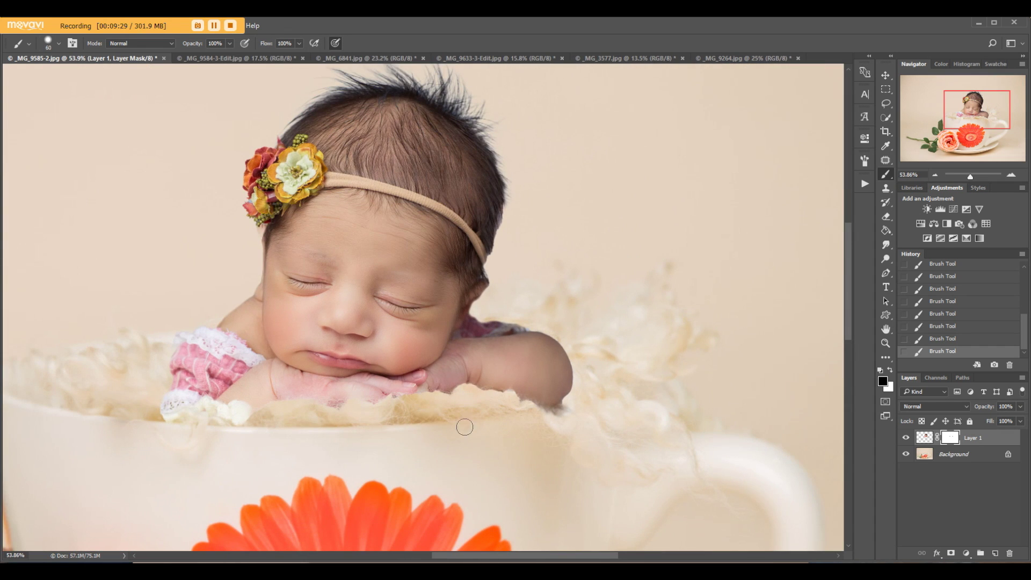
{"action": "right_click", "coordinate": [394, 436]}
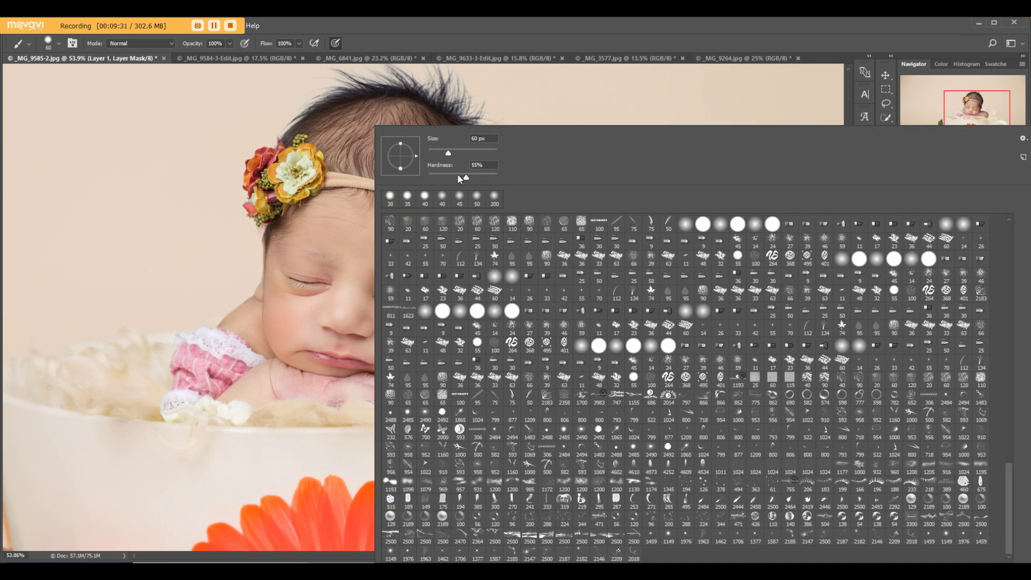
{"action": "left_click", "coordinate": [219, 476]}
{"action": "key", "text": "bracketright"}
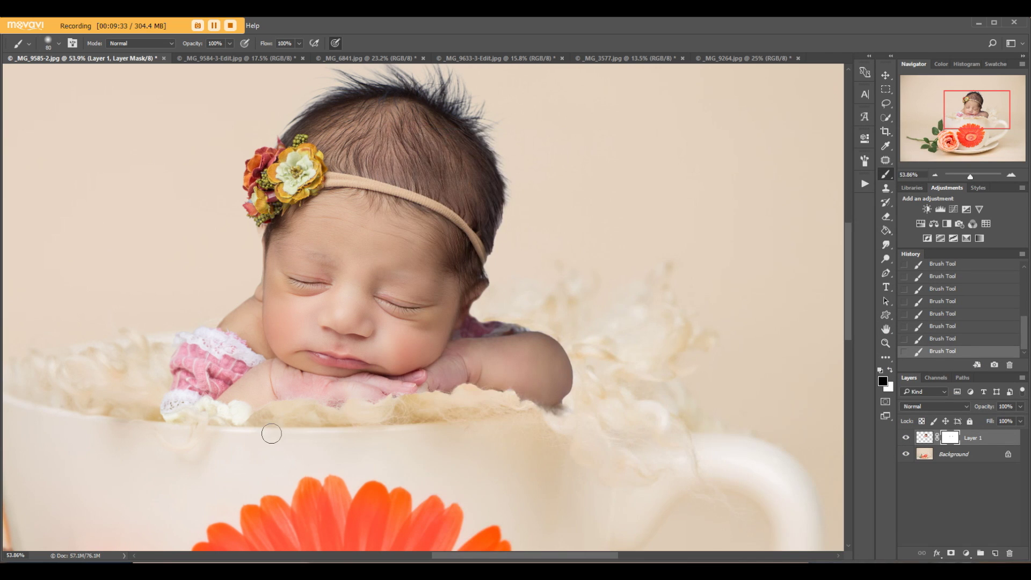
{"action": "scroll", "coordinate": [271, 433], "scroll_direction": "up", "scroll_amount": 6}
{"action": "key", "text": "bracketright"}
{"action": "key", "text": "bracketright"}
{"action": "key", "text": "bracketright"}
{"action": "key", "text": "bracketright"}
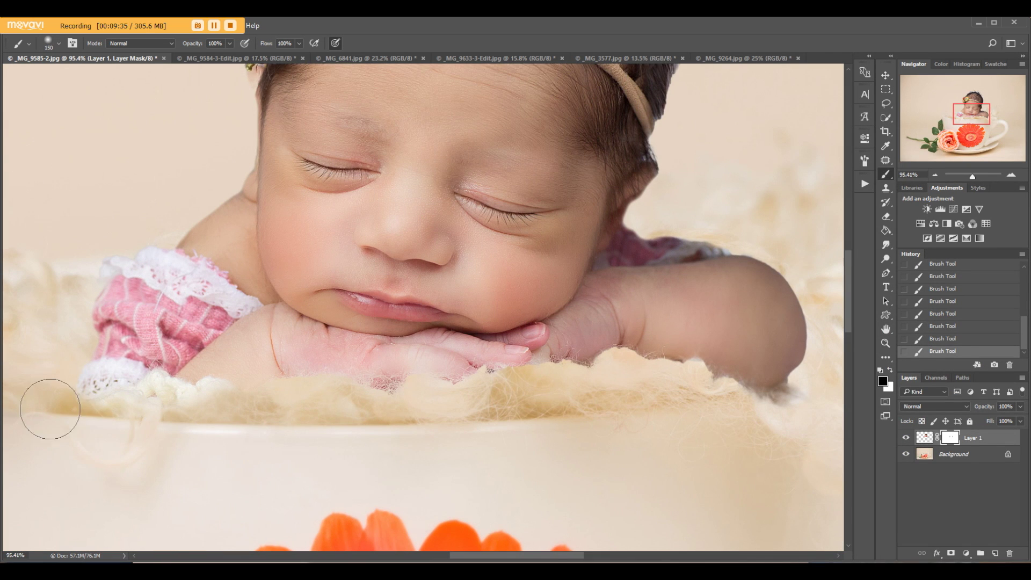
{"action": "left_click_drag", "start_coordinate": [746, 387], "coordinate": [811, 414]}
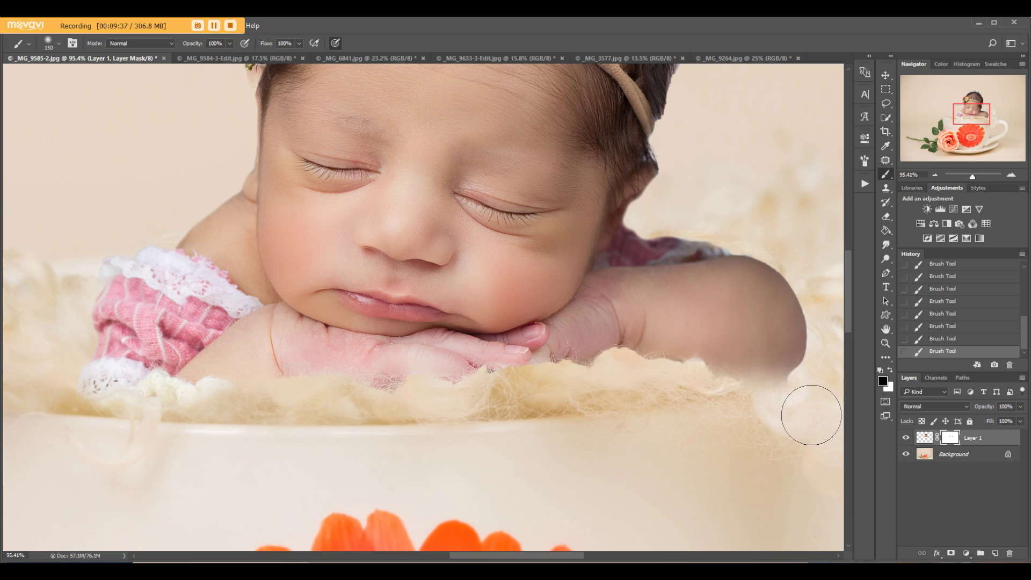
Step: Choose the 175 px ragged fur-edge brush tip and rotate its angle to -157°
{"action": "scroll", "coordinate": [812, 414], "scroll_direction": "down", "scroll_amount": 7}
{"action": "scroll", "coordinate": [741, 384], "scroll_direction": "up", "scroll_amount": 6}
{"action": "left_click_drag", "start_coordinate": [686, 390], "coordinate": [709, 402]}
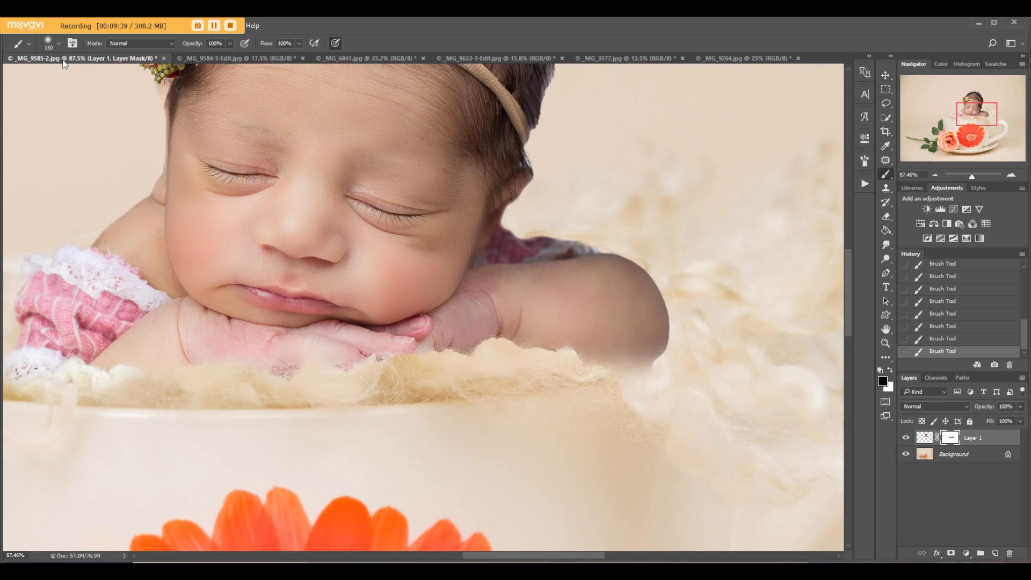
{"action": "left_click", "coordinate": [47, 49]}
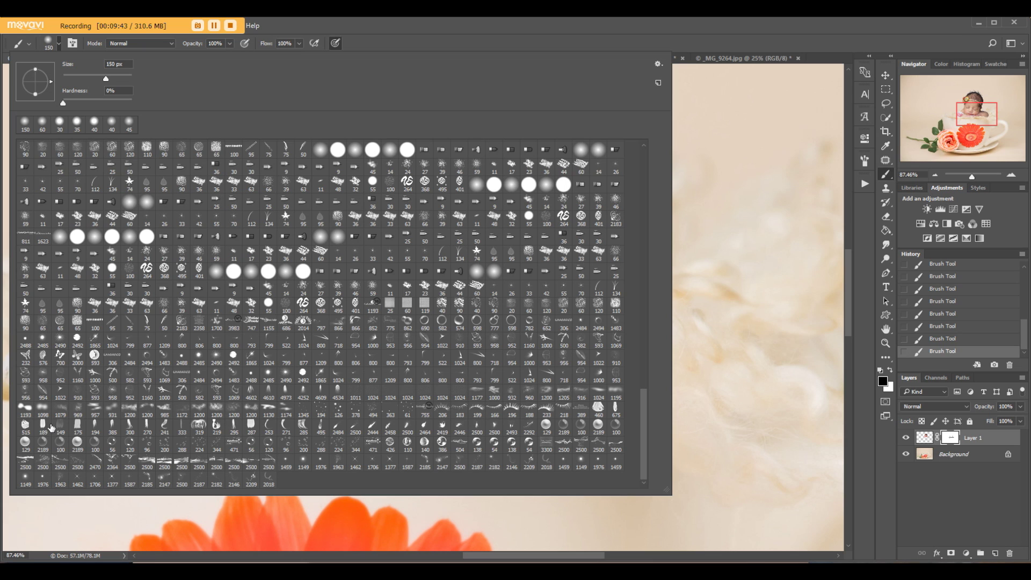
{"action": "left_click", "coordinate": [78, 426]}
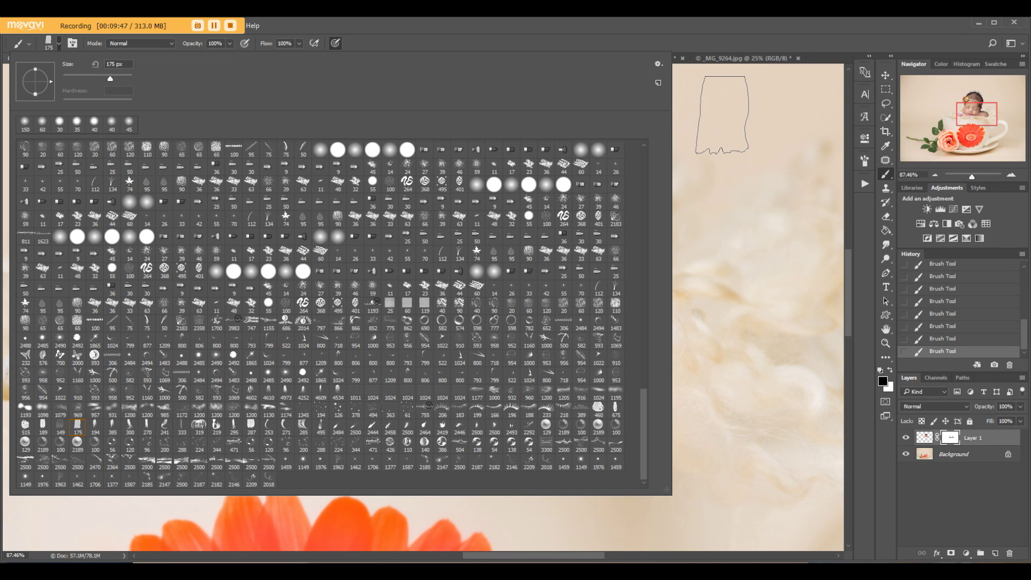
{"action": "left_click", "coordinate": [722, 115]}
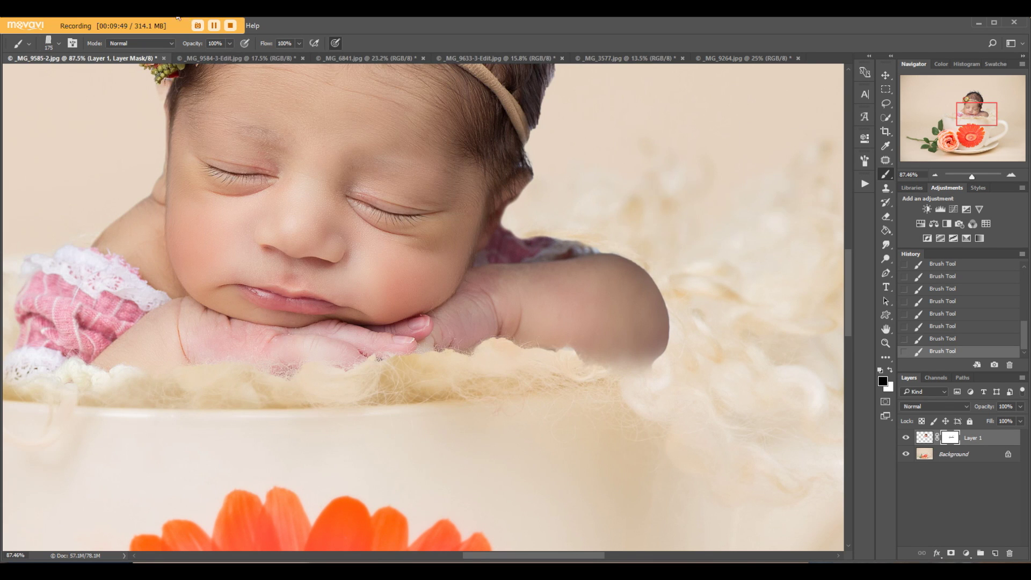
{"action": "left_click", "coordinate": [865, 160]}
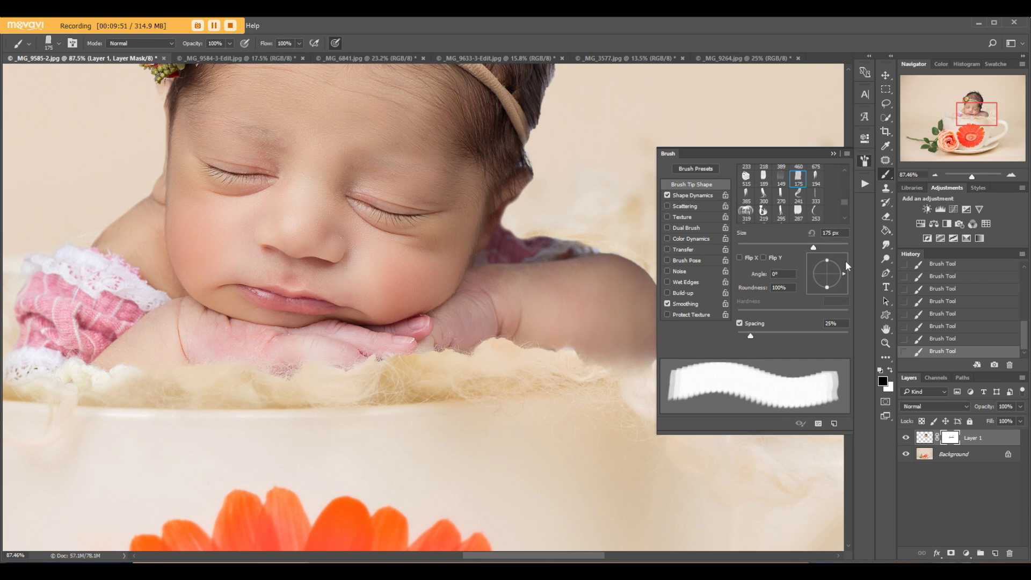
{"action": "mouse_move", "coordinate": [846, 260]}
{"action": "left_mouse_down"}
{"action": "mouse_move", "coordinate": [839, 282]}
{"action": "mouse_move", "coordinate": [817, 277]}
{"action": "left_mouse_up"}
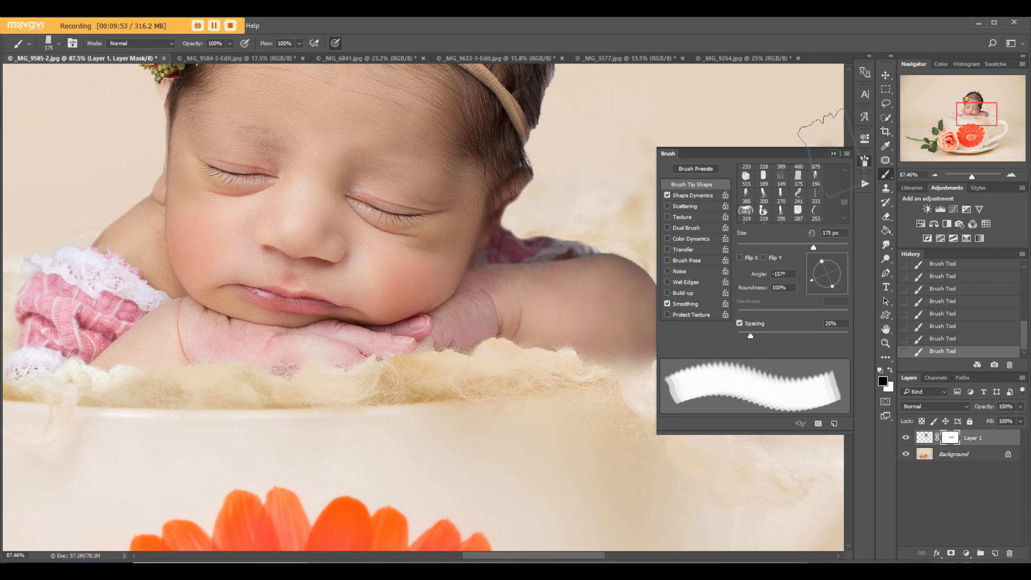
{"action": "left_click", "coordinate": [833, 153]}
Step: Enlarge the fur-edge brush to 250 px and mask the underside of the baby's elbow and forearm so fluff overlaps the skin
{"action": "scroll", "coordinate": [715, 336], "scroll_direction": "up", "scroll_amount": 3}
{"action": "key", "text": "bracketright"}
{"action": "key", "text": "bracketright"}
{"action": "left_click", "coordinate": [609, 440]}
{"action": "left_click", "coordinate": [537, 470]}
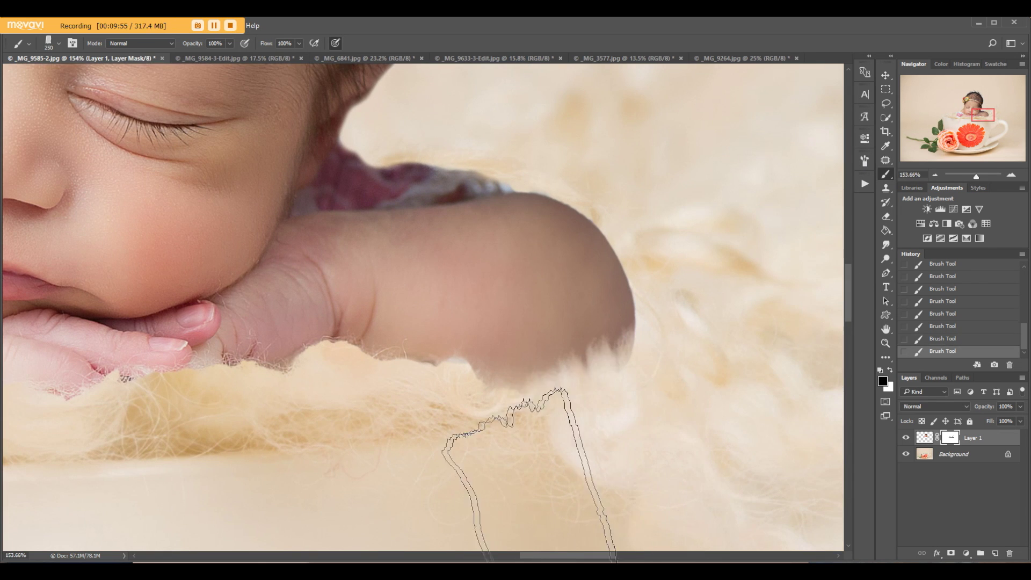
{"action": "left_click", "coordinate": [505, 465]}
{"action": "left_click", "coordinate": [475, 452]}
{"action": "left_click", "coordinate": [391, 454]}
{"action": "left_click", "coordinate": [449, 455]}
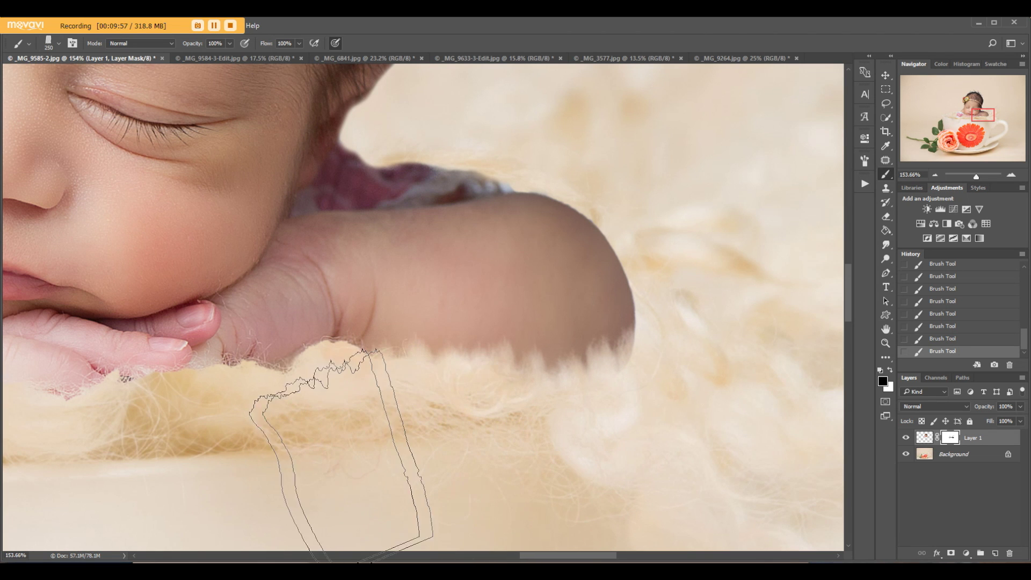
{"action": "left_click", "coordinate": [513, 469]}
Step: Reduce the fur-edge brush and mask the skin edge beneath the baby's wrist into ragged fluff
{"action": "key", "text": "bracketleft"}
{"action": "key", "text": "bracketleft"}
{"action": "key", "text": "bracketleft"}
{"action": "key", "text": "bracketleft"}
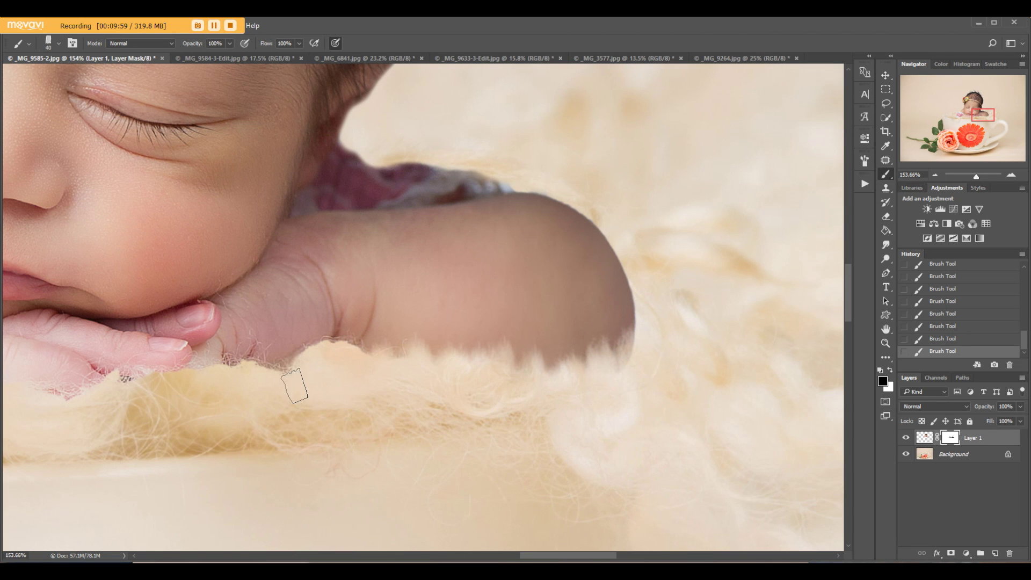
{"action": "left_click_drag", "start_coordinate": [280, 380], "coordinate": [325, 399]}
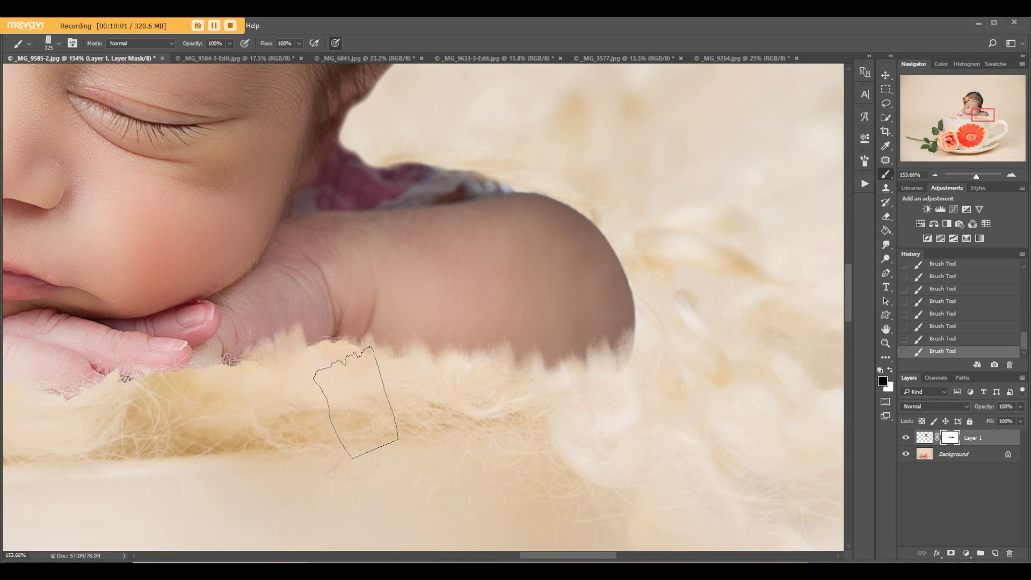
Step: Inspect the blend between the cup's fluff and the baby's hands, sleeve and elbow, up close and zoomed out
{"action": "scroll", "coordinate": [372, 437], "scroll_direction": "down", "scroll_amount": 2}
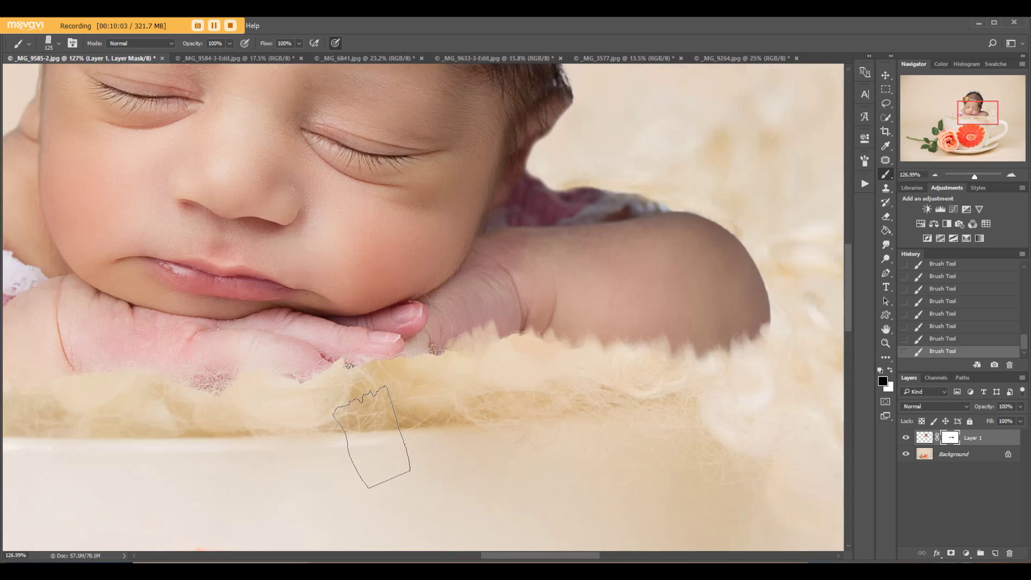
{"action": "scroll", "coordinate": [372, 437], "scroll_direction": "up", "scroll_amount": 2}
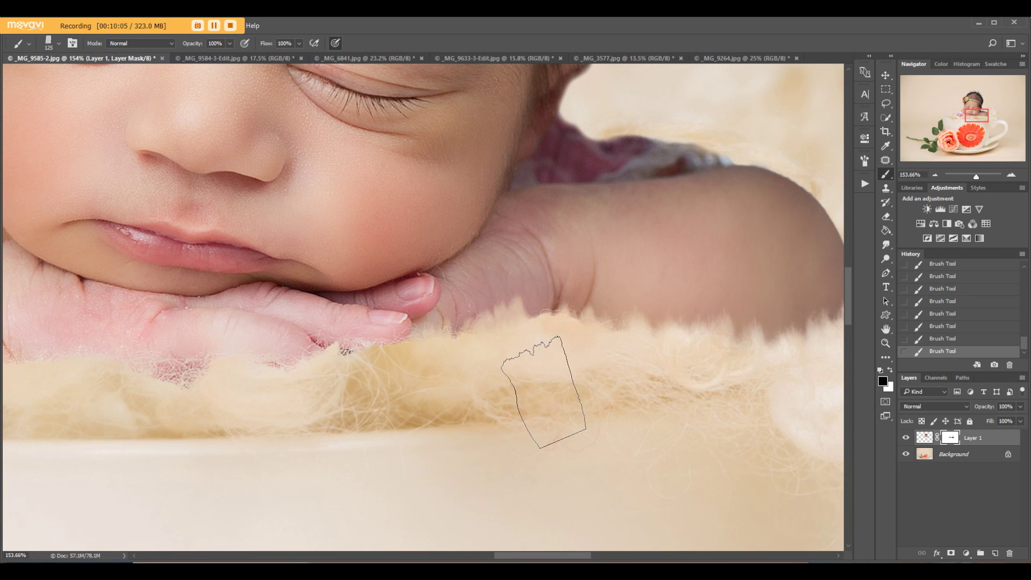
{"action": "scroll", "coordinate": [553, 387], "scroll_direction": "down", "scroll_amount": 5}
{"action": "scroll", "coordinate": [230, 412], "scroll_direction": "up", "scroll_amount": 5}
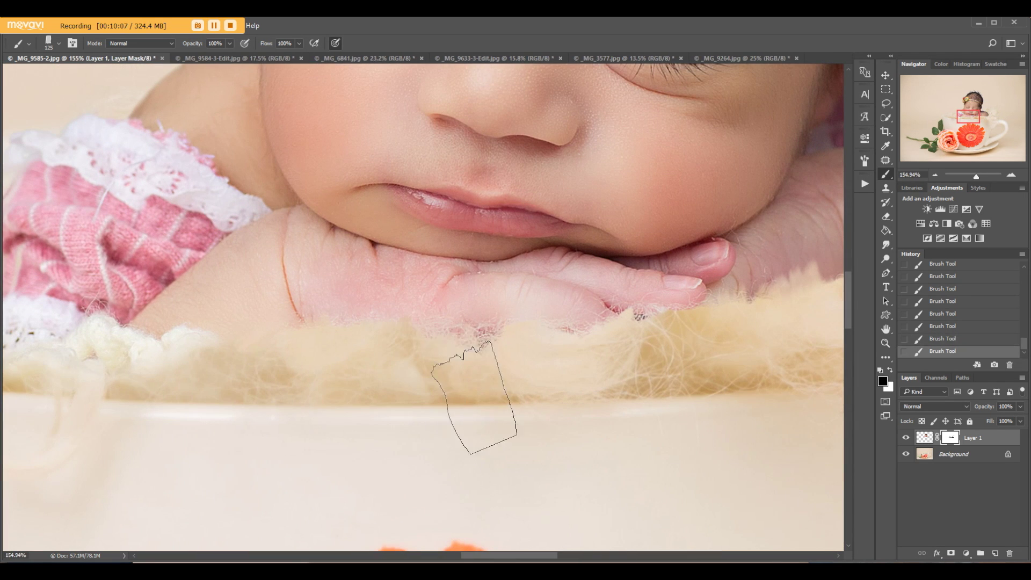
{"action": "scroll", "coordinate": [586, 389], "scroll_direction": "left", "scroll_amount": 5}
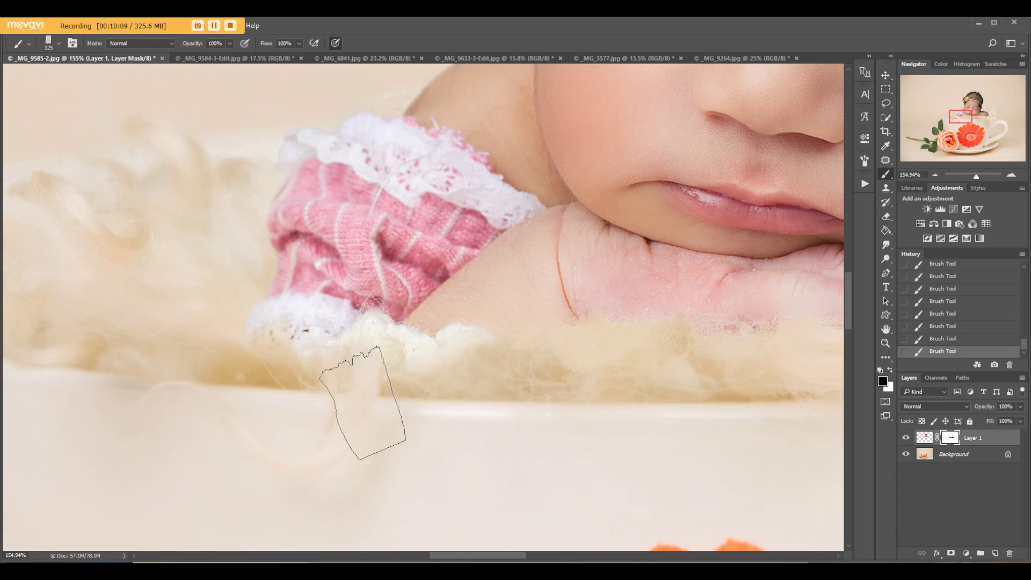
{"action": "scroll", "coordinate": [214, 447], "scroll_direction": "down", "scroll_amount": 10}
{"action": "scroll", "coordinate": [660, 391], "scroll_direction": "up", "scroll_amount": 5}
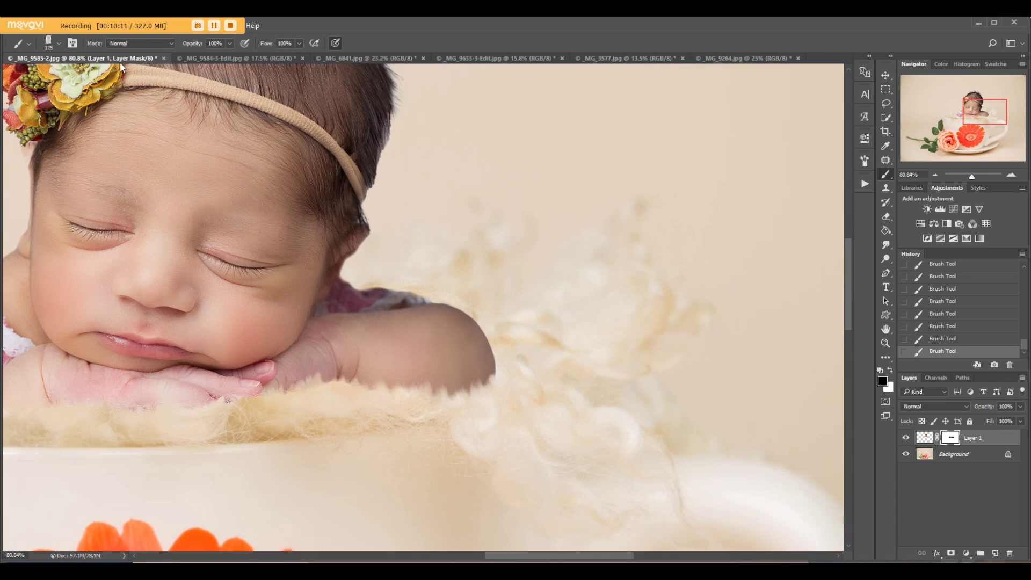
{"action": "scroll", "coordinate": [663, 344], "scroll_direction": "down", "scroll_amount": 4}
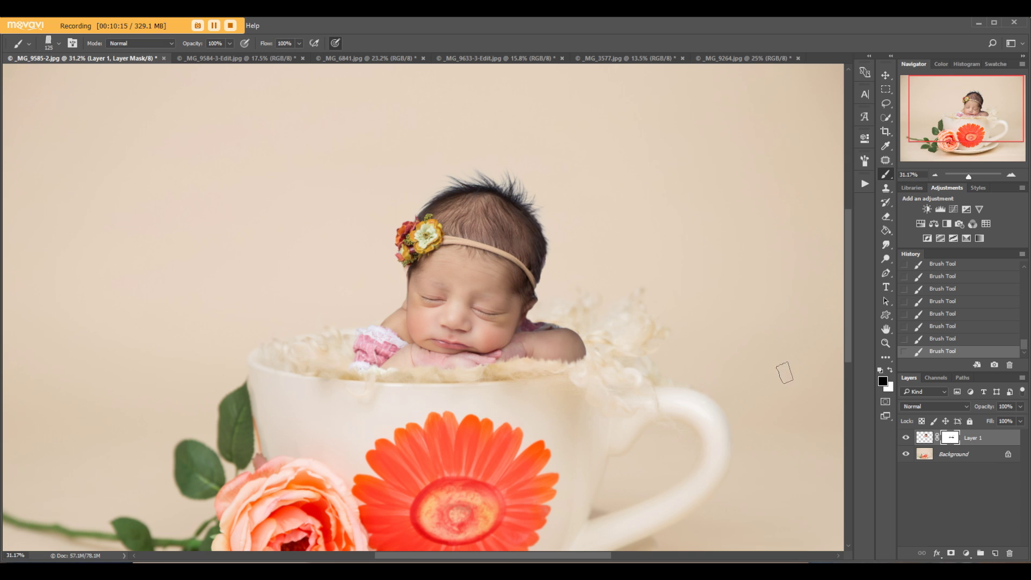
Step: Target Layer 1's image and smudge the dark edges around the ear, back sleeve and arm with a 200 px Smudge brush in Lighten mode at 62% strength
{"action": "left_click", "coordinate": [926, 438]}
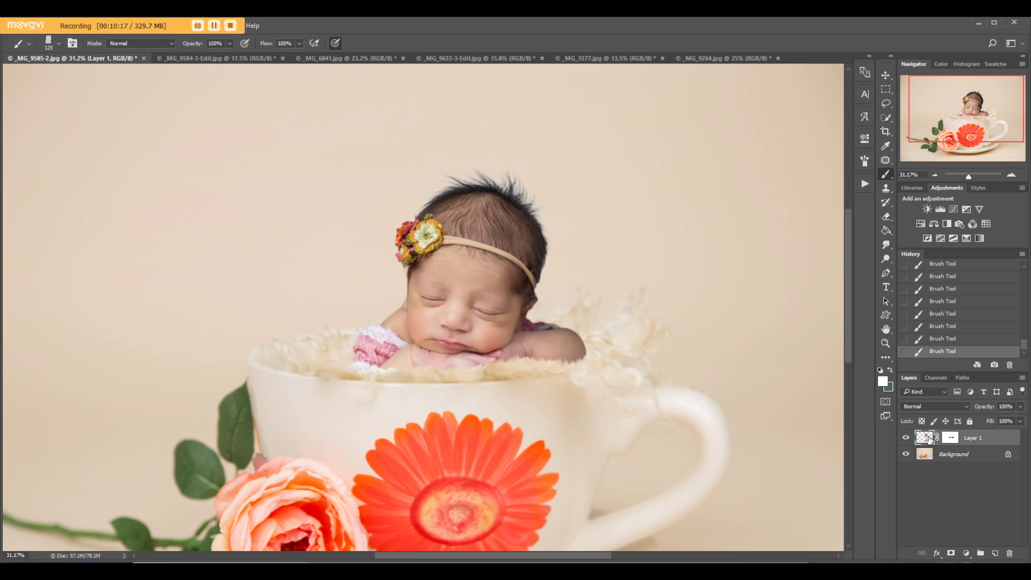
{"action": "left_click", "coordinate": [886, 245]}
{"action": "scroll", "coordinate": [560, 322], "scroll_direction": "up", "scroll_amount": 3}
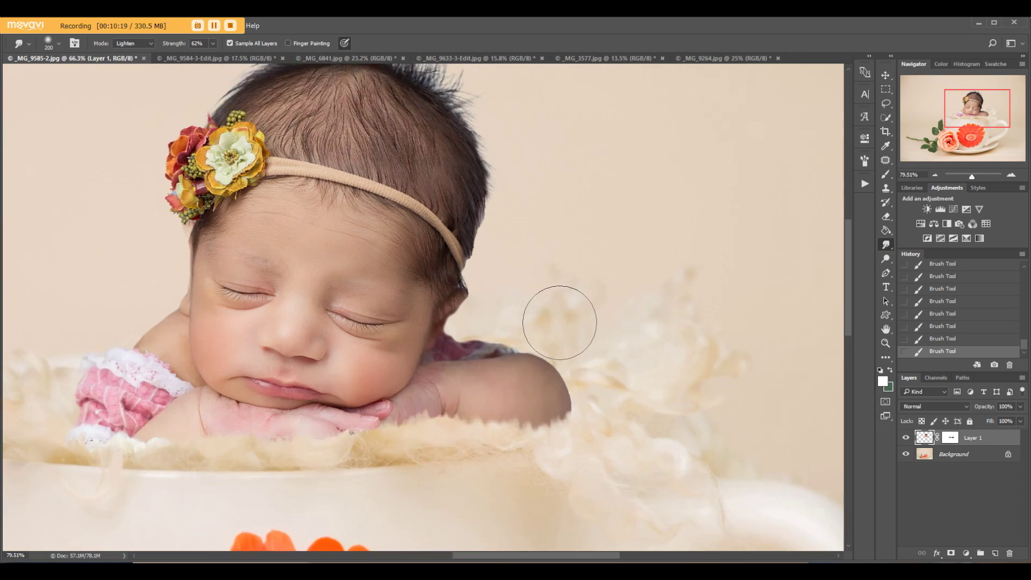
{"action": "scroll", "coordinate": [559, 322], "scroll_direction": "up", "scroll_amount": 1}
{"action": "mouse_move", "coordinate": [601, 396]}
{"action": "left_mouse_down"}
{"action": "mouse_move", "coordinate": [582, 353]}
{"action": "mouse_move", "coordinate": [567, 364]}
{"action": "mouse_move", "coordinate": [541, 338]}
{"action": "mouse_move", "coordinate": [448, 330]}
{"action": "mouse_move", "coordinate": [474, 321]}
{"action": "mouse_move", "coordinate": [465, 292]}
{"action": "left_mouse_up"}
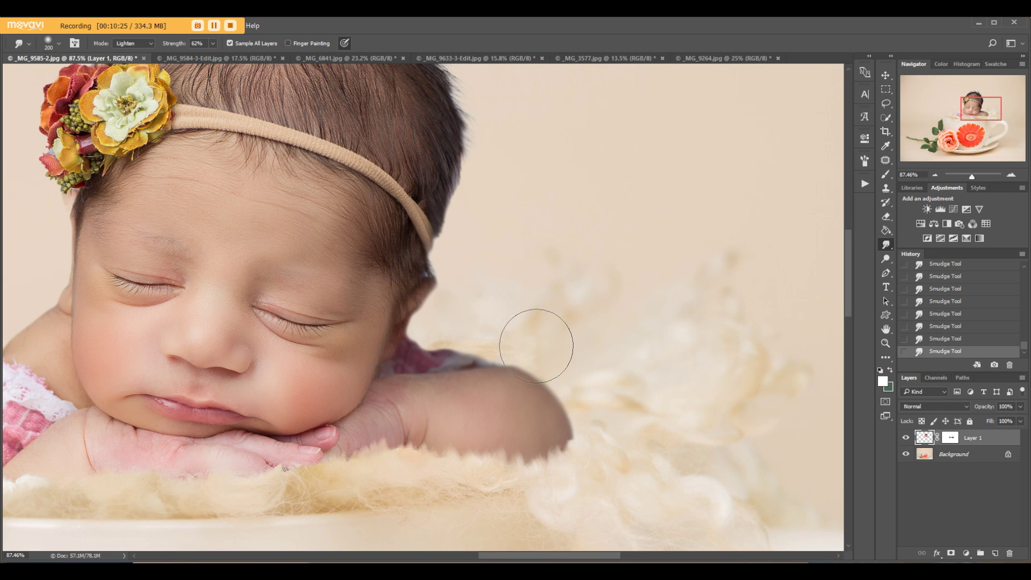
{"action": "scroll", "coordinate": [607, 292], "scroll_direction": "down", "scroll_amount": 3}
{"action": "scroll", "coordinate": [541, 352], "scroll_direction": "up", "scroll_amount": 1}
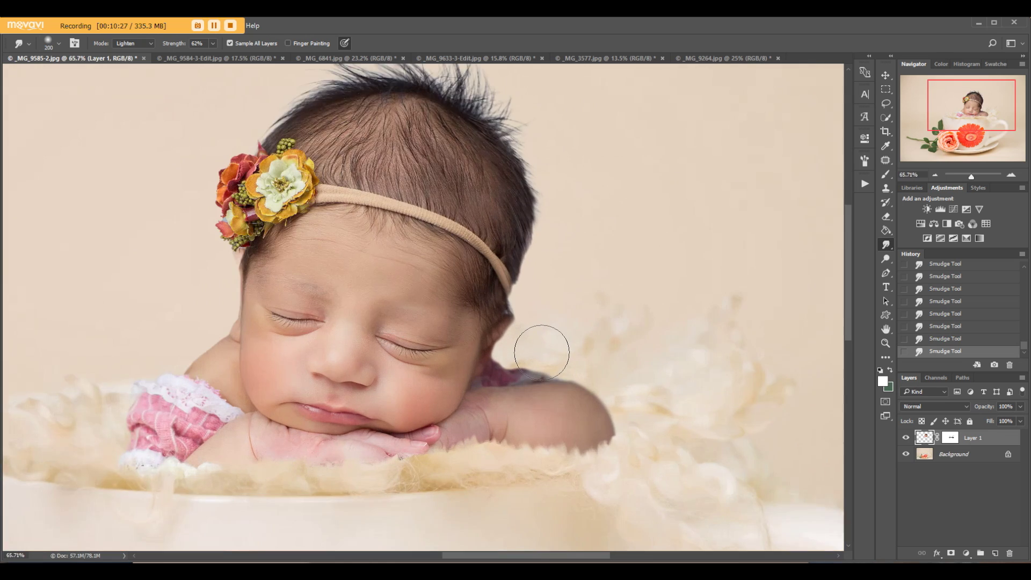
Step: Enlarge the Smudge brush to 250 px and soften the baby's outline beside the flower headband, face and hair
{"action": "scroll", "coordinate": [542, 352], "scroll_direction": "up", "scroll_amount": 1}
{"action": "scroll", "coordinate": [590, 365], "scroll_direction": "down", "scroll_amount": 3}
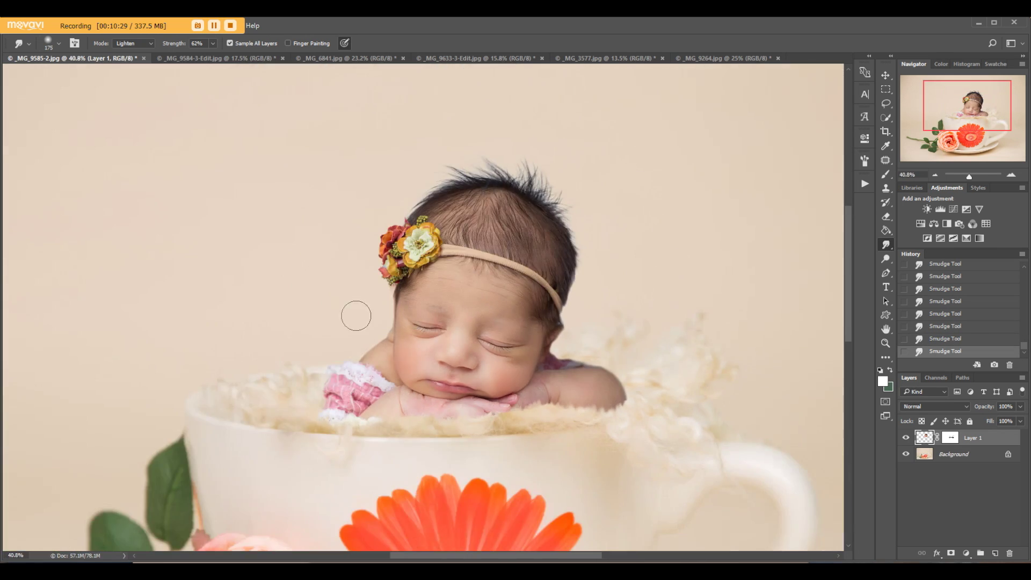
{"action": "scroll", "coordinate": [356, 316], "scroll_direction": "up", "scroll_amount": 4}
{"action": "key", "text": "bracketright"}
{"action": "key", "text": "bracketright"}
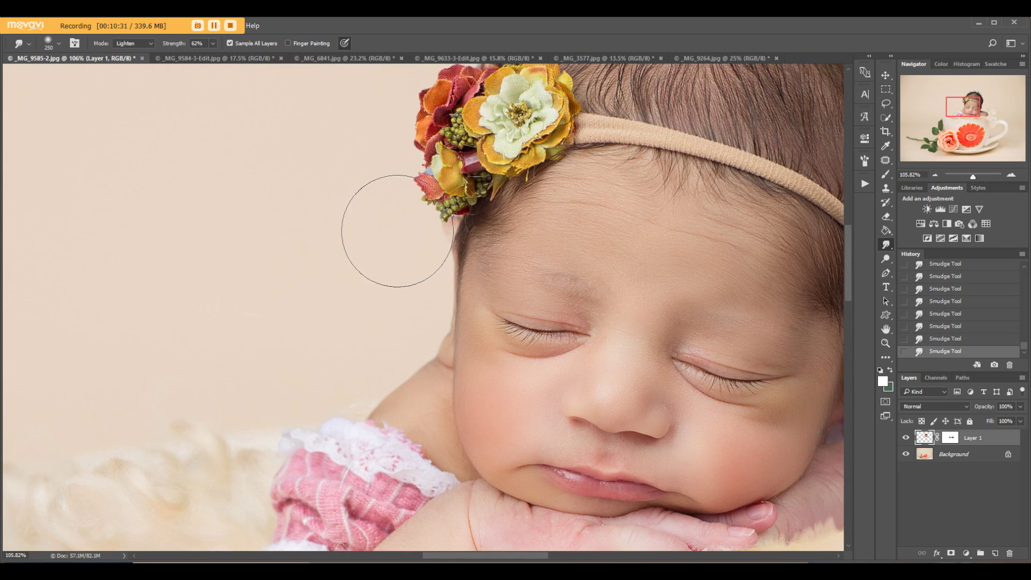
{"action": "scroll", "coordinate": [230, 472], "scroll_direction": "down", "scroll_amount": 2}
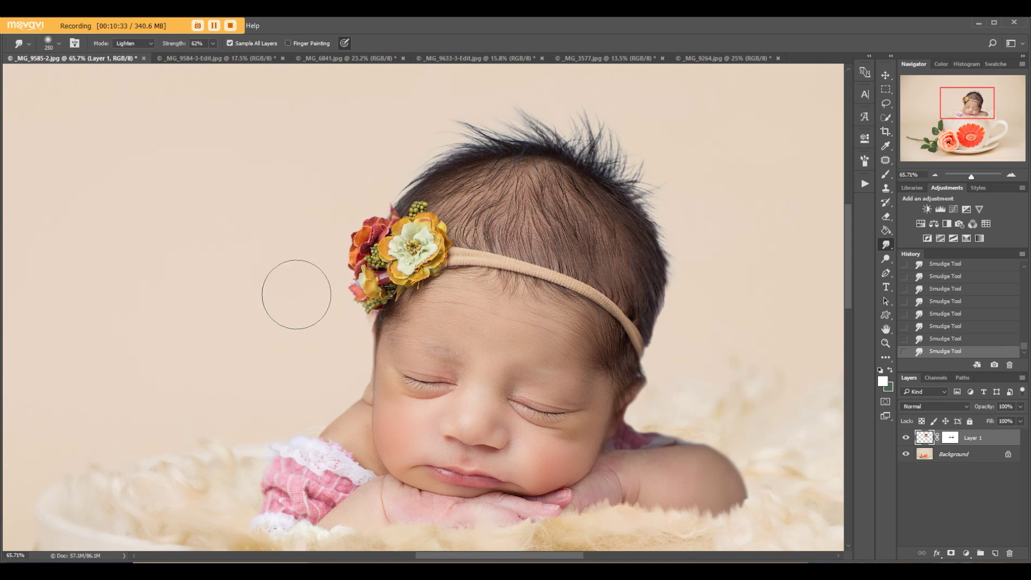
{"action": "scroll", "coordinate": [458, 332], "scroll_direction": "down", "scroll_amount": 2}
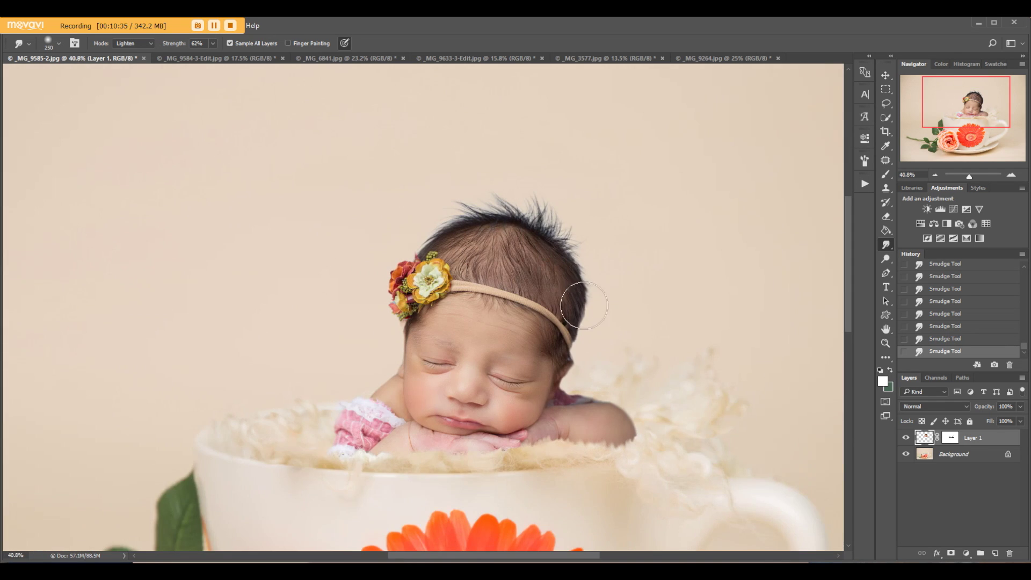
{"action": "scroll", "coordinate": [602, 322], "scroll_direction": "up", "scroll_amount": 2}
{"action": "scroll", "coordinate": [604, 350], "scroll_direction": "down", "scroll_amount": 4}
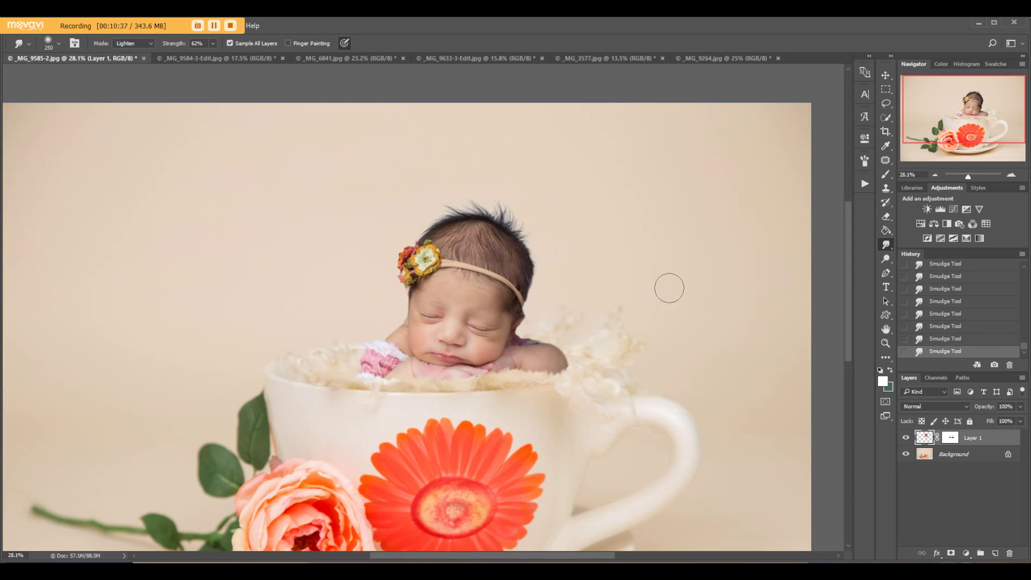
{"action": "scroll", "coordinate": [681, 285], "scroll_direction": "down", "scroll_amount": 2}
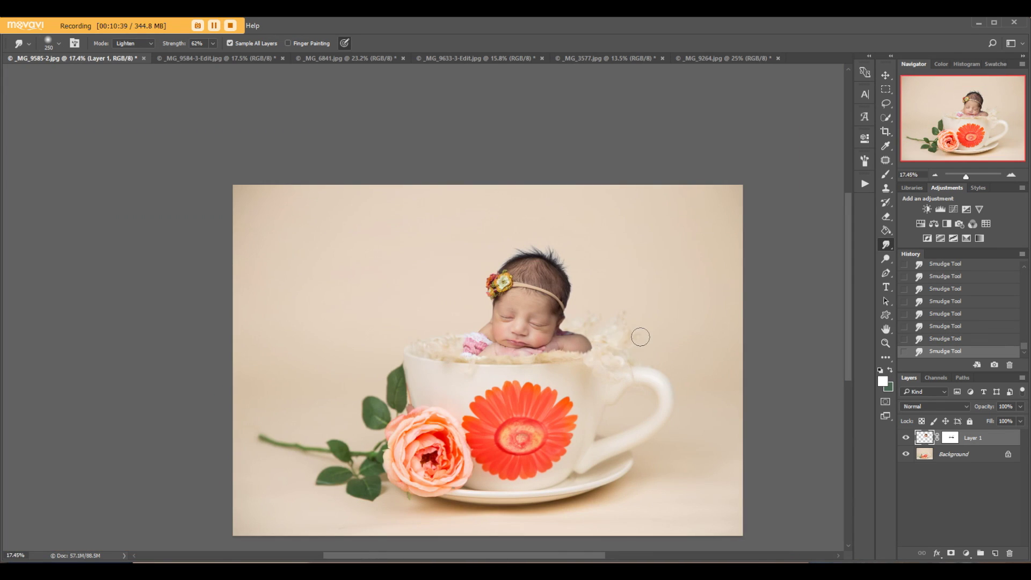
Step: Check the original bucket photo _MG_6841.jpg for comparison and return to the teacup composite _MG_9585-2.jpg
{"action": "left_click", "coordinate": [341, 57]}
{"action": "key", "text": "v"}
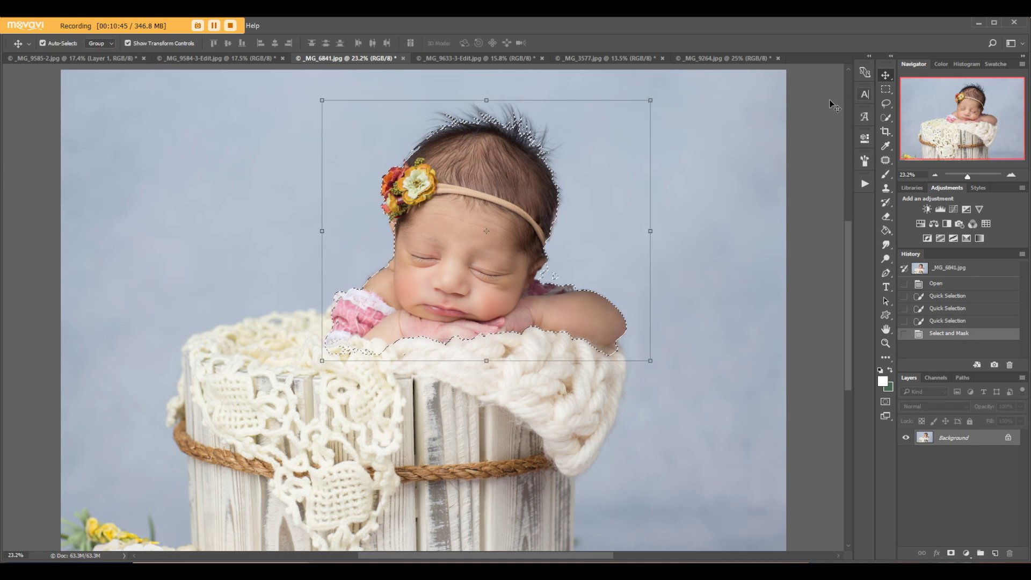
{"action": "left_click", "coordinate": [63, 58]}
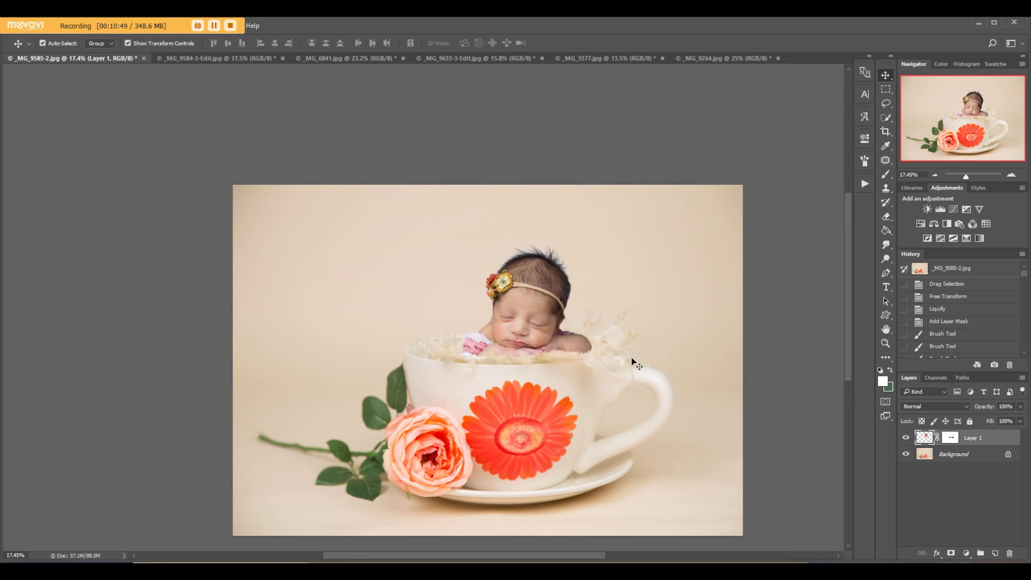
Step: Add a Color Balance adjustment layer with midtones at -7 toward yellow and a slight shift toward red
{"action": "left_click", "coordinate": [934, 224]}
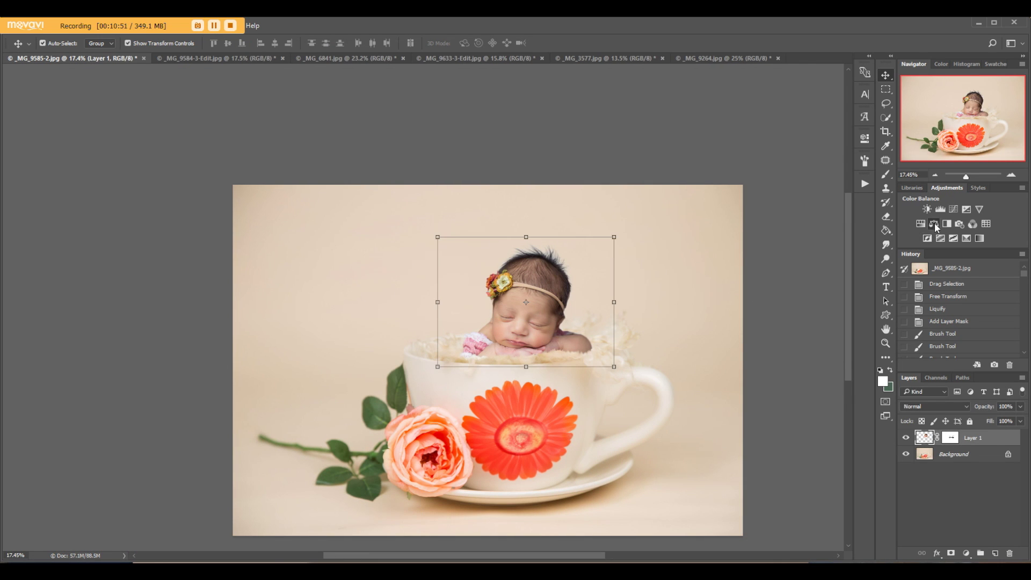
{"action": "left_click_drag", "start_coordinate": [757, 225], "coordinate": [753, 225]}
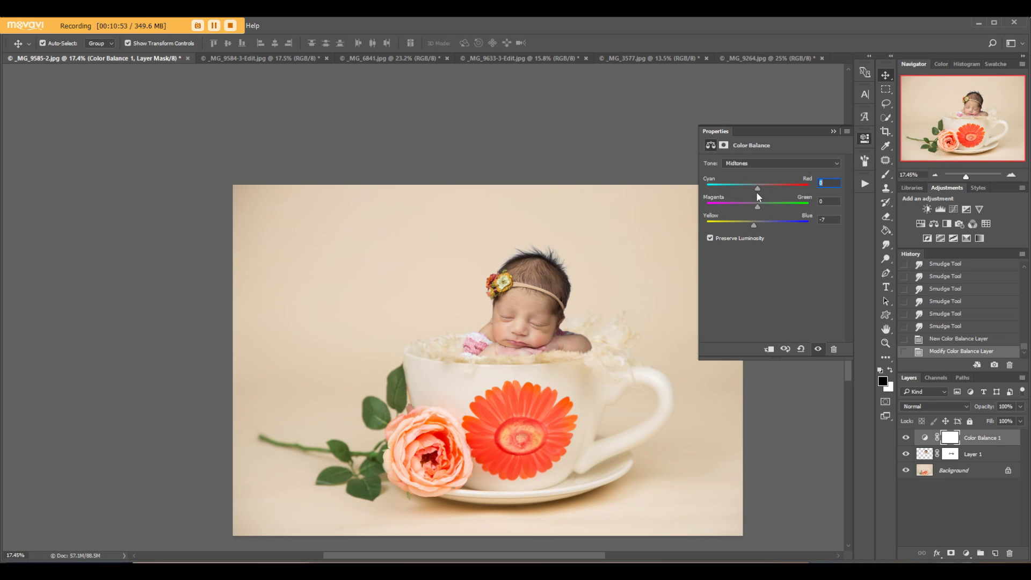
{"action": "left_click_drag", "start_coordinate": [757, 187], "coordinate": [763, 188]}
{"action": "left_click", "coordinate": [722, 145]}
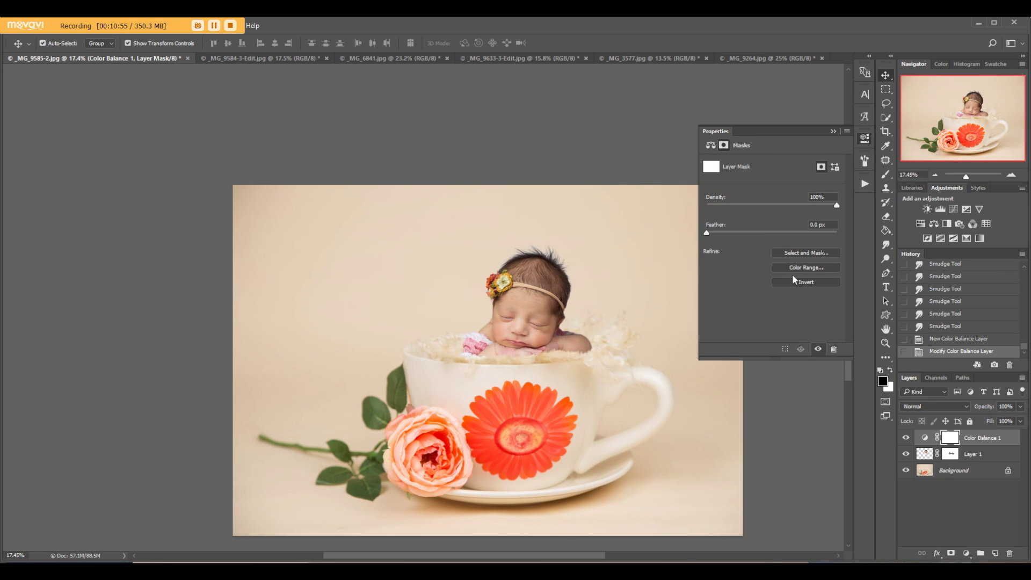
{"action": "left_click", "coordinate": [795, 280]}
{"action": "left_click", "coordinate": [834, 133]}
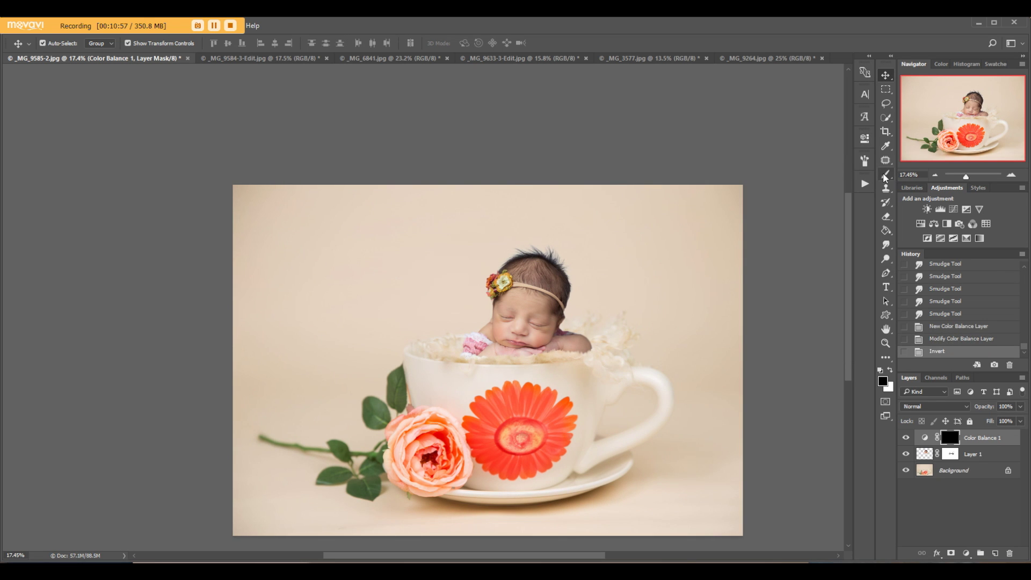
{"action": "key", "text": "b"}
{"action": "key", "text": "x"}
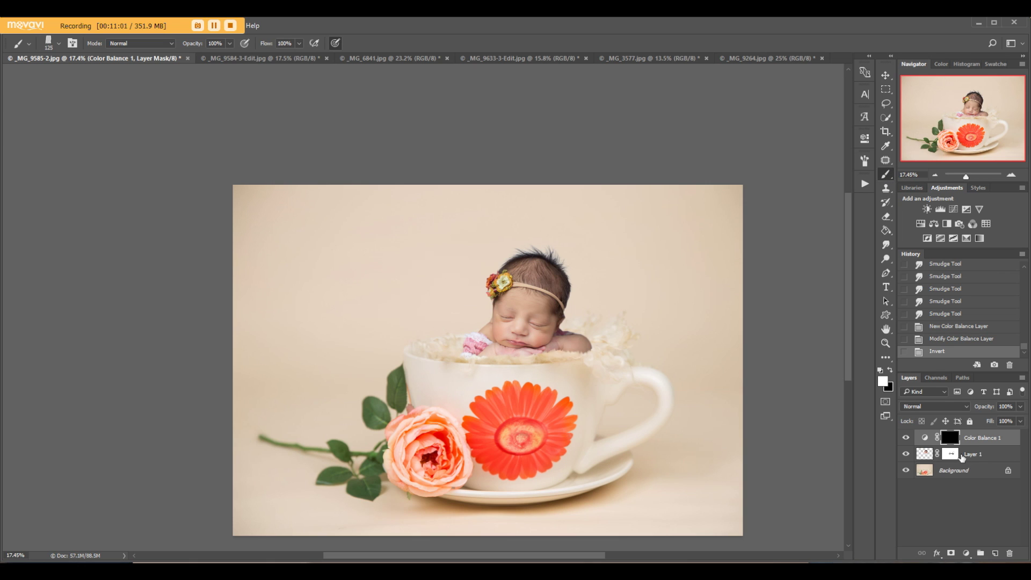
{"action": "key", "text": "ctrl+z"}
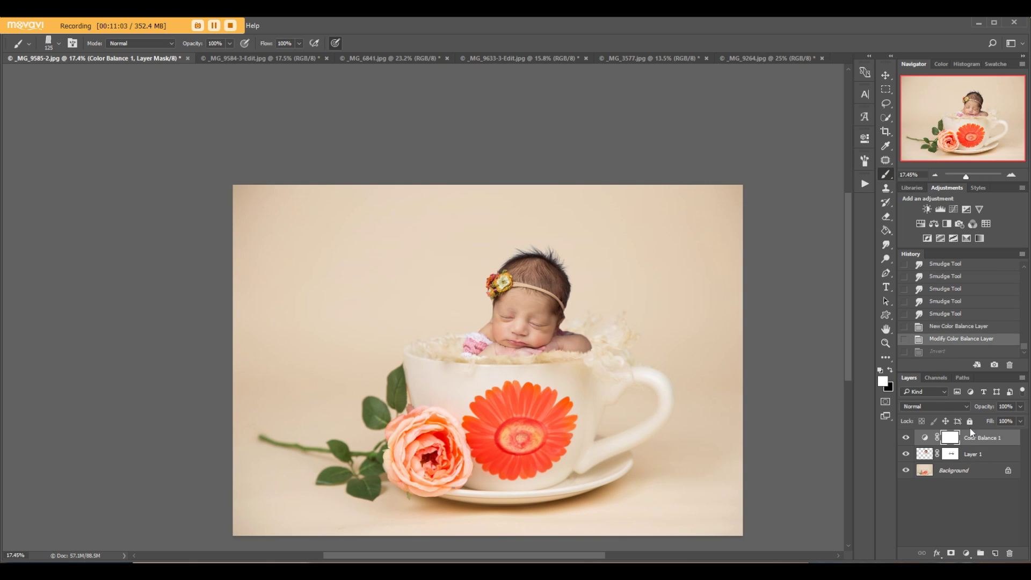
Step: Clip the Color Balance adjustment layer to Layer 1 so it affects only the baby
{"action": "left_click_drag", "start_coordinate": [970, 431], "coordinate": [980, 444]}
{"action": "left_click", "coordinate": [980, 445], "text": "alt"}
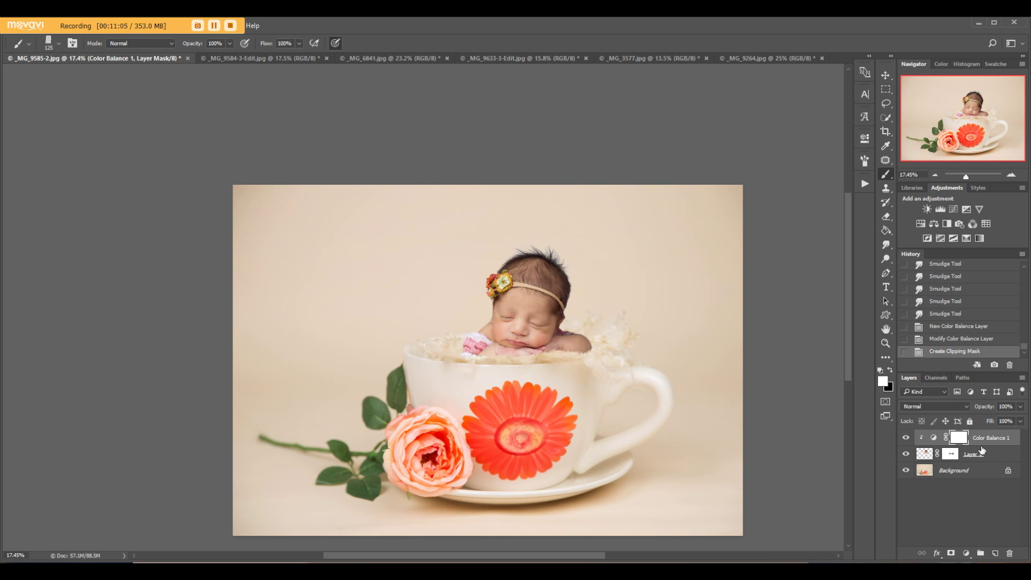
Step: Compare the baby's skin color with and without the Color Balance adjustment, in the full composite and close up on the face
{"action": "left_click", "coordinate": [907, 439]}
{"action": "left_click", "coordinate": [907, 440]}
{"action": "left_click", "coordinate": [909, 439]}
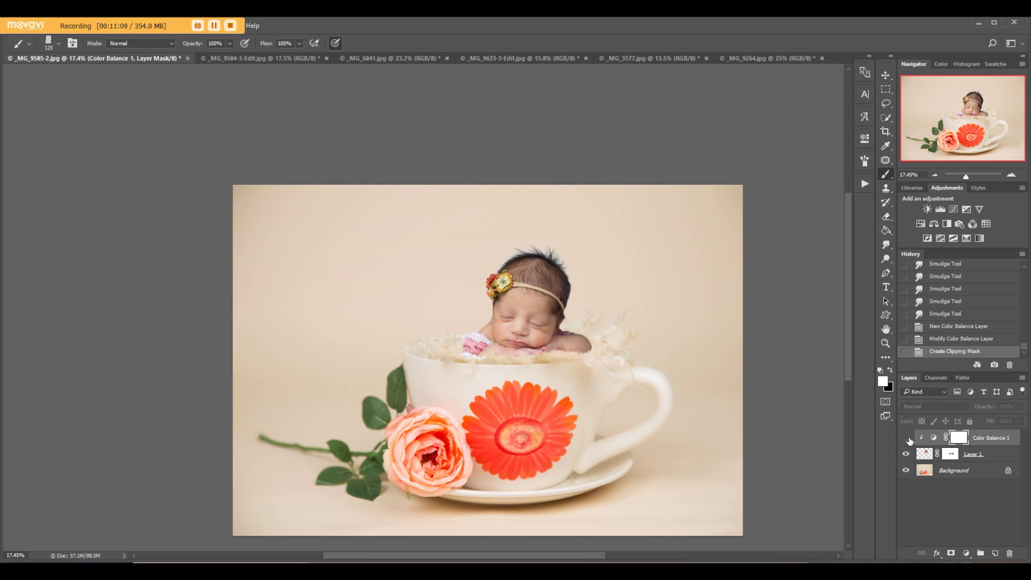
{"action": "left_click", "coordinate": [907, 438]}
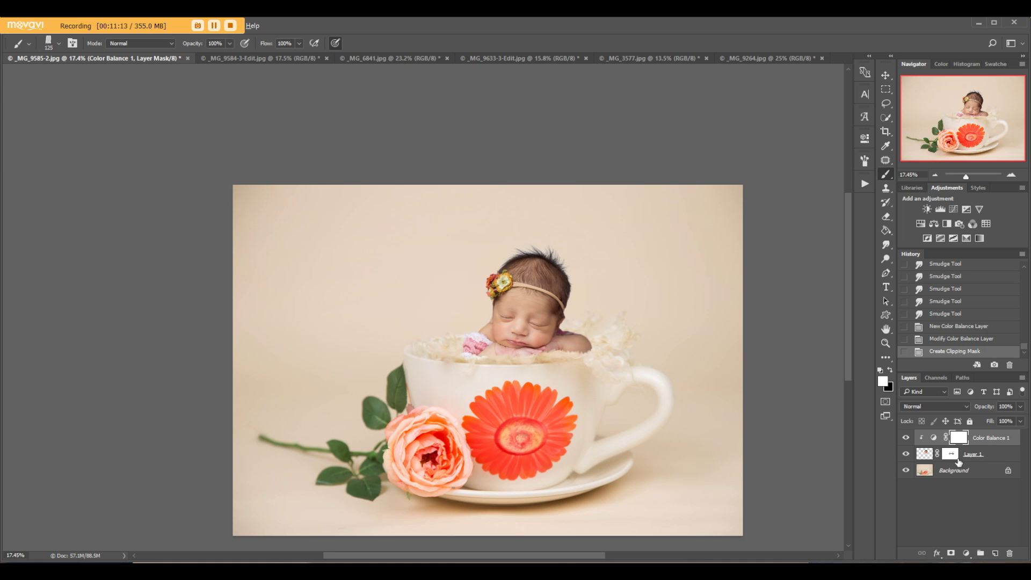
{"action": "left_click", "coordinate": [888, 77]}
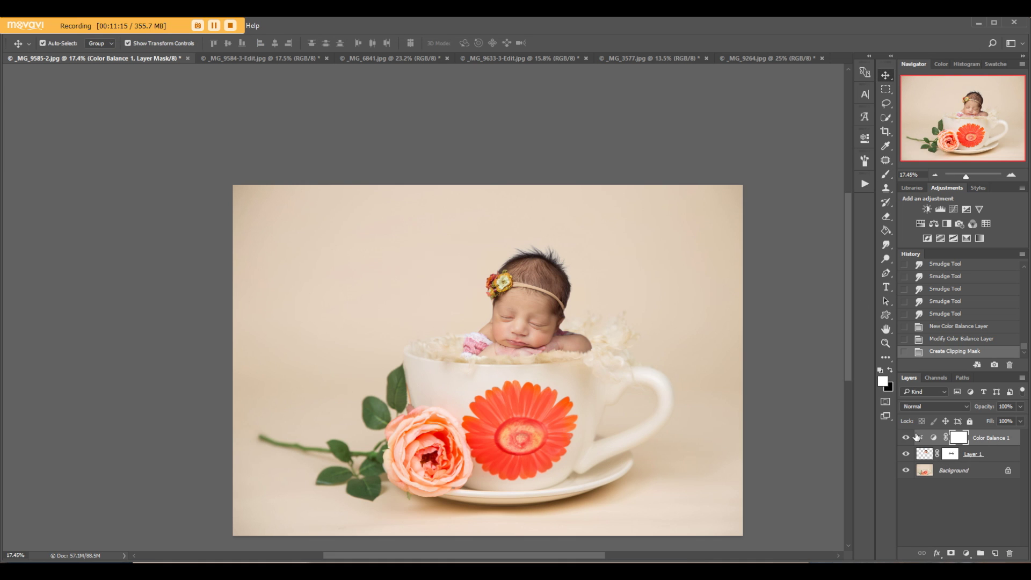
{"action": "left_click", "coordinate": [907, 438]}
{"action": "left_click_drag", "start_coordinate": [513, 295], "coordinate": [709, 369]}
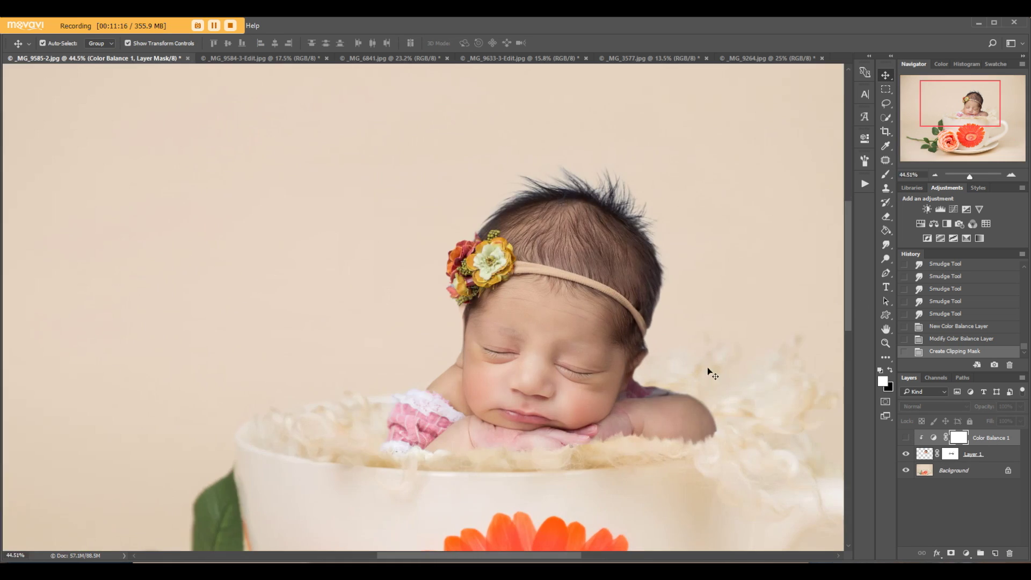
{"action": "left_click", "coordinate": [909, 438]}
{"action": "left_click", "coordinate": [909, 438]}
{"action": "left_click", "coordinate": [908, 438]}
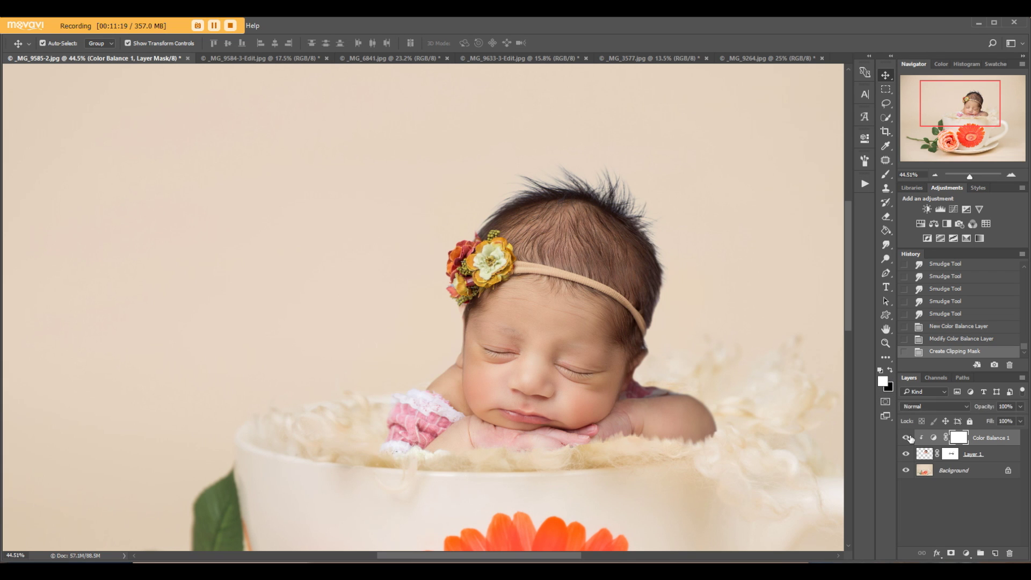
{"action": "left_click", "coordinate": [907, 437]}
{"action": "left_click", "coordinate": [907, 438]}
Step: Merge all visible layers of the teacup composite into a single Background layer
{"action": "scroll", "coordinate": [499, 370], "scroll_direction": "down", "scroll_amount": 5}
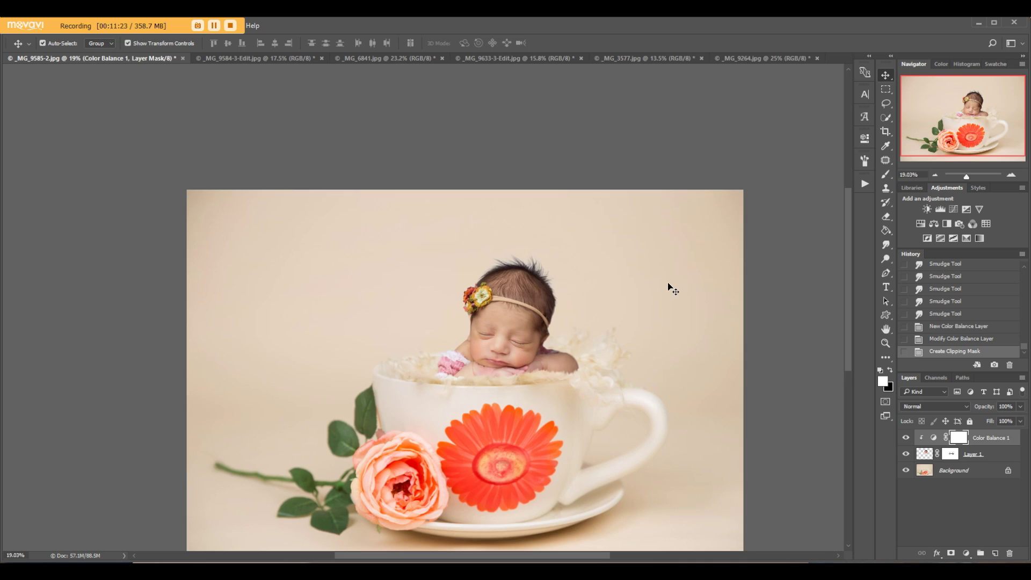
{"action": "scroll", "coordinate": [668, 285], "scroll_direction": "down", "scroll_amount": 1}
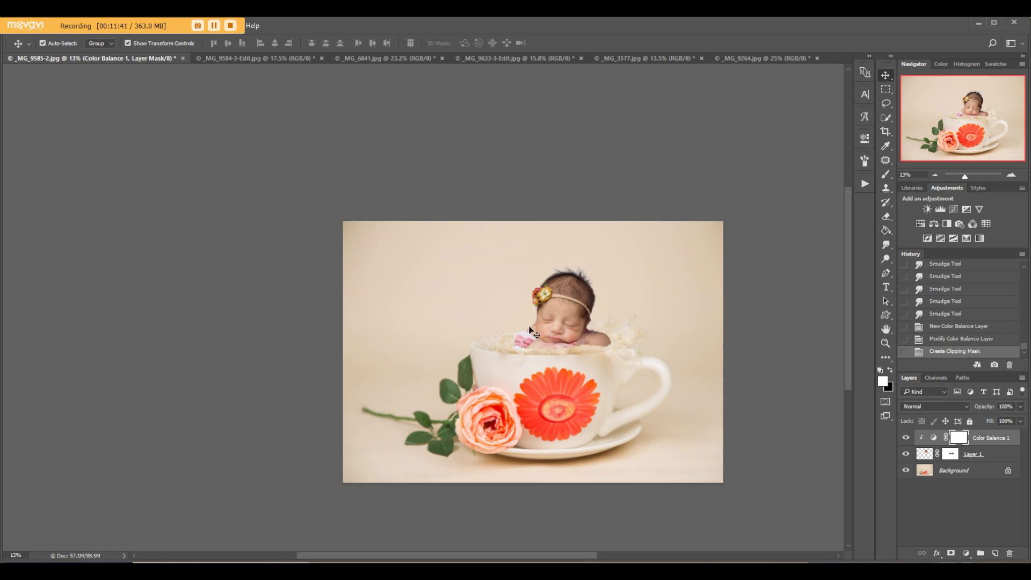
{"action": "scroll", "coordinate": [535, 344], "scroll_direction": "up", "scroll_amount": 4}
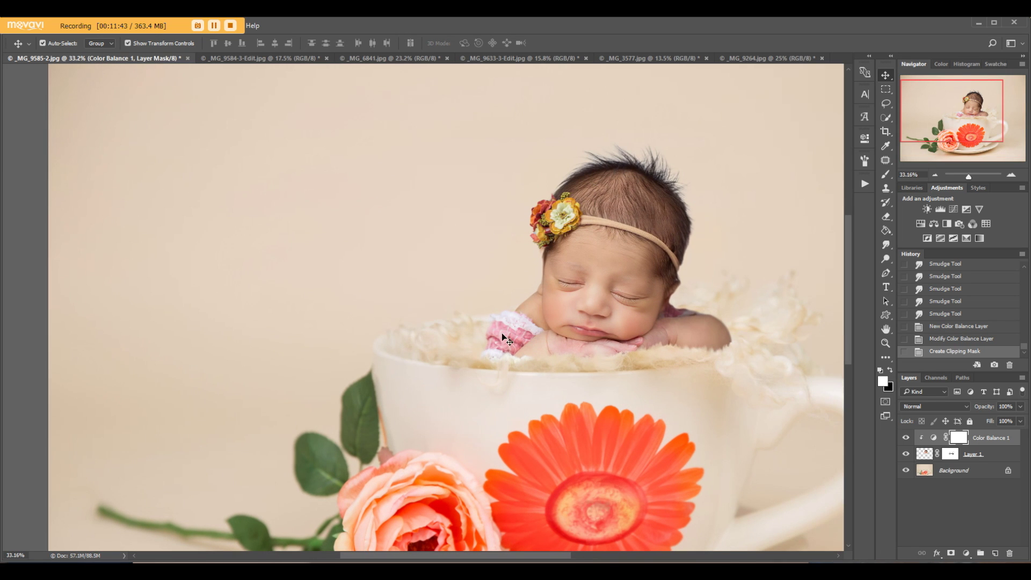
{"action": "scroll", "coordinate": [607, 231], "scroll_direction": "down", "scroll_amount": 2}
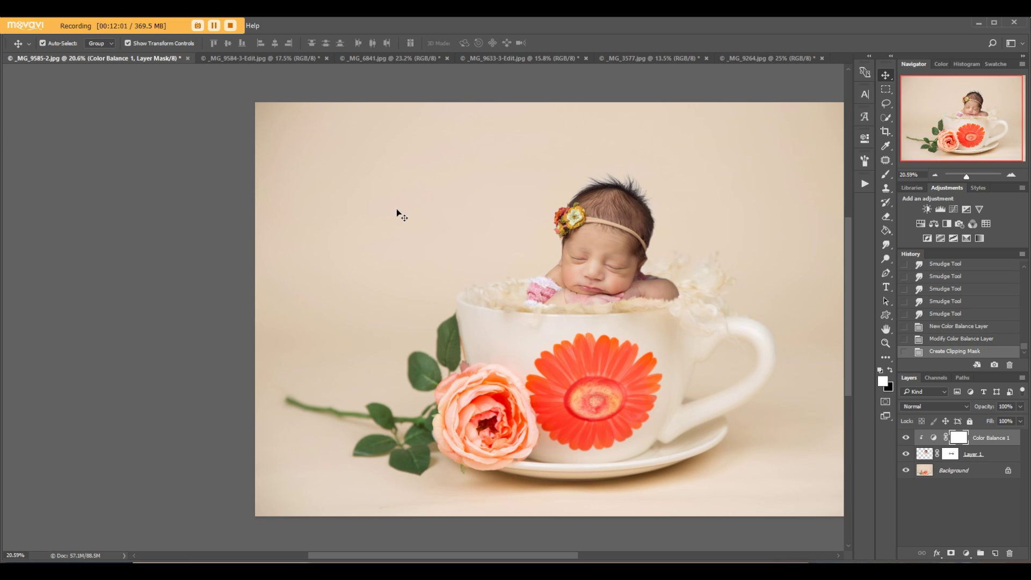
{"action": "key", "text": "ctrl+shift+e"}
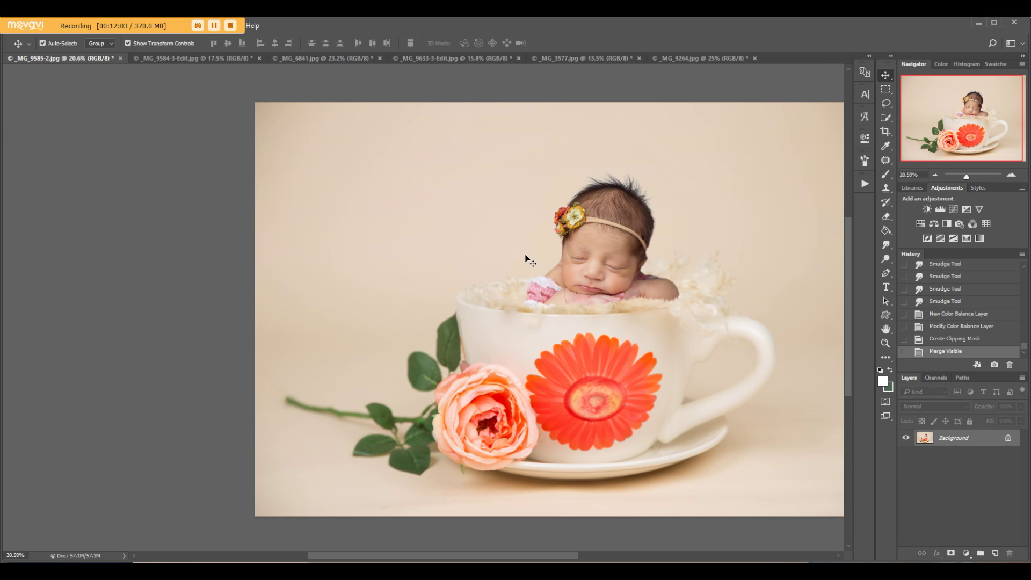
{"action": "scroll", "coordinate": [457, 320], "scroll_direction": "down", "scroll_amount": 2}
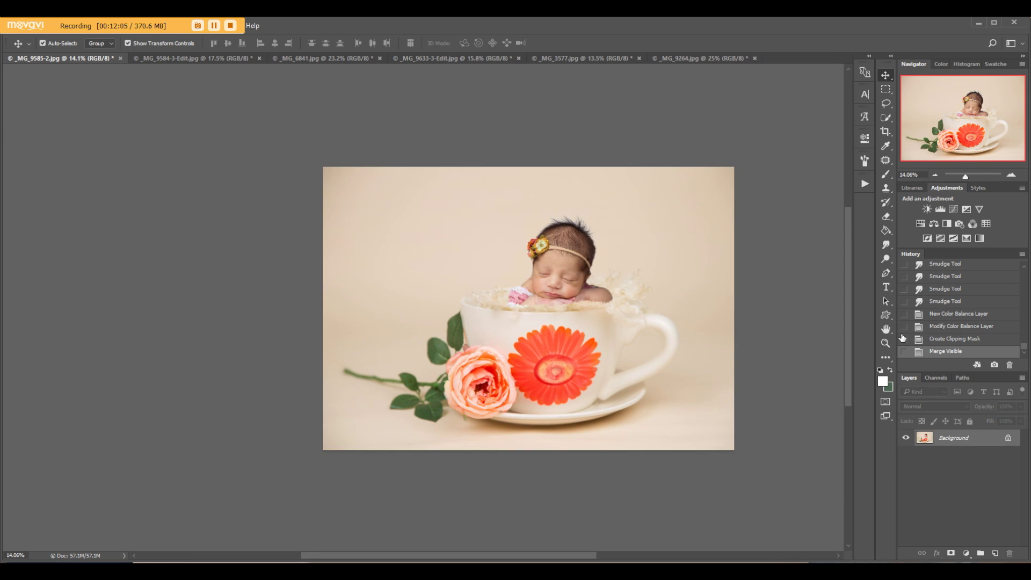